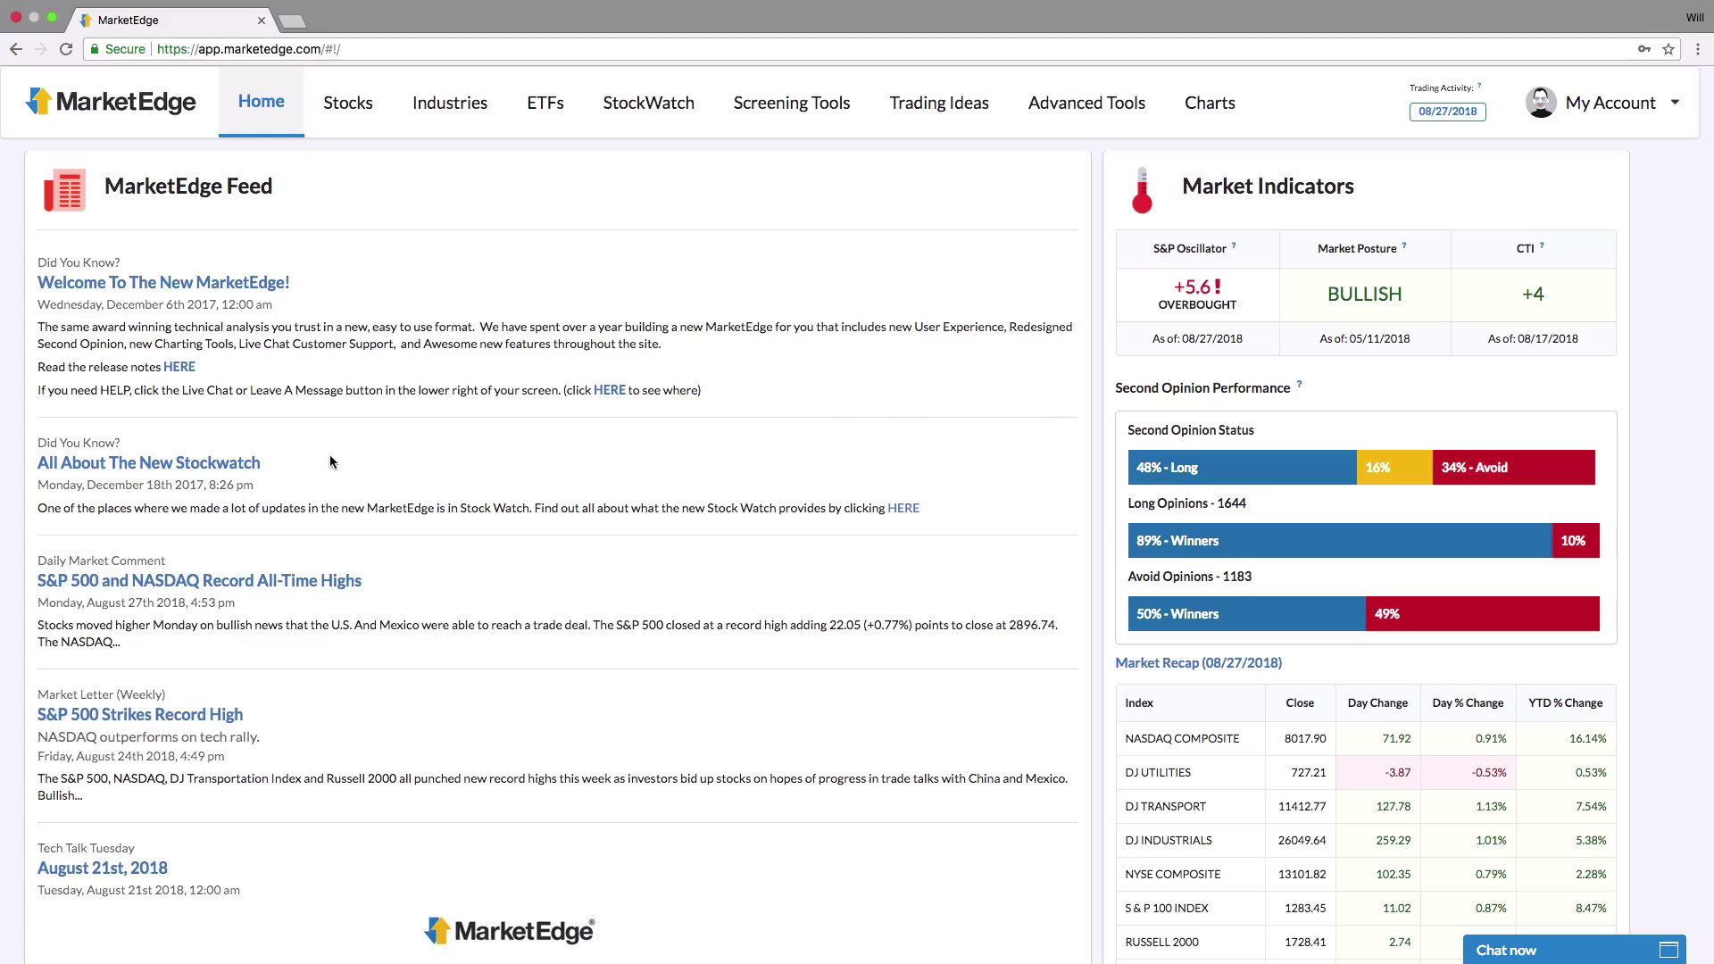
pyautogui.click(211, 717)
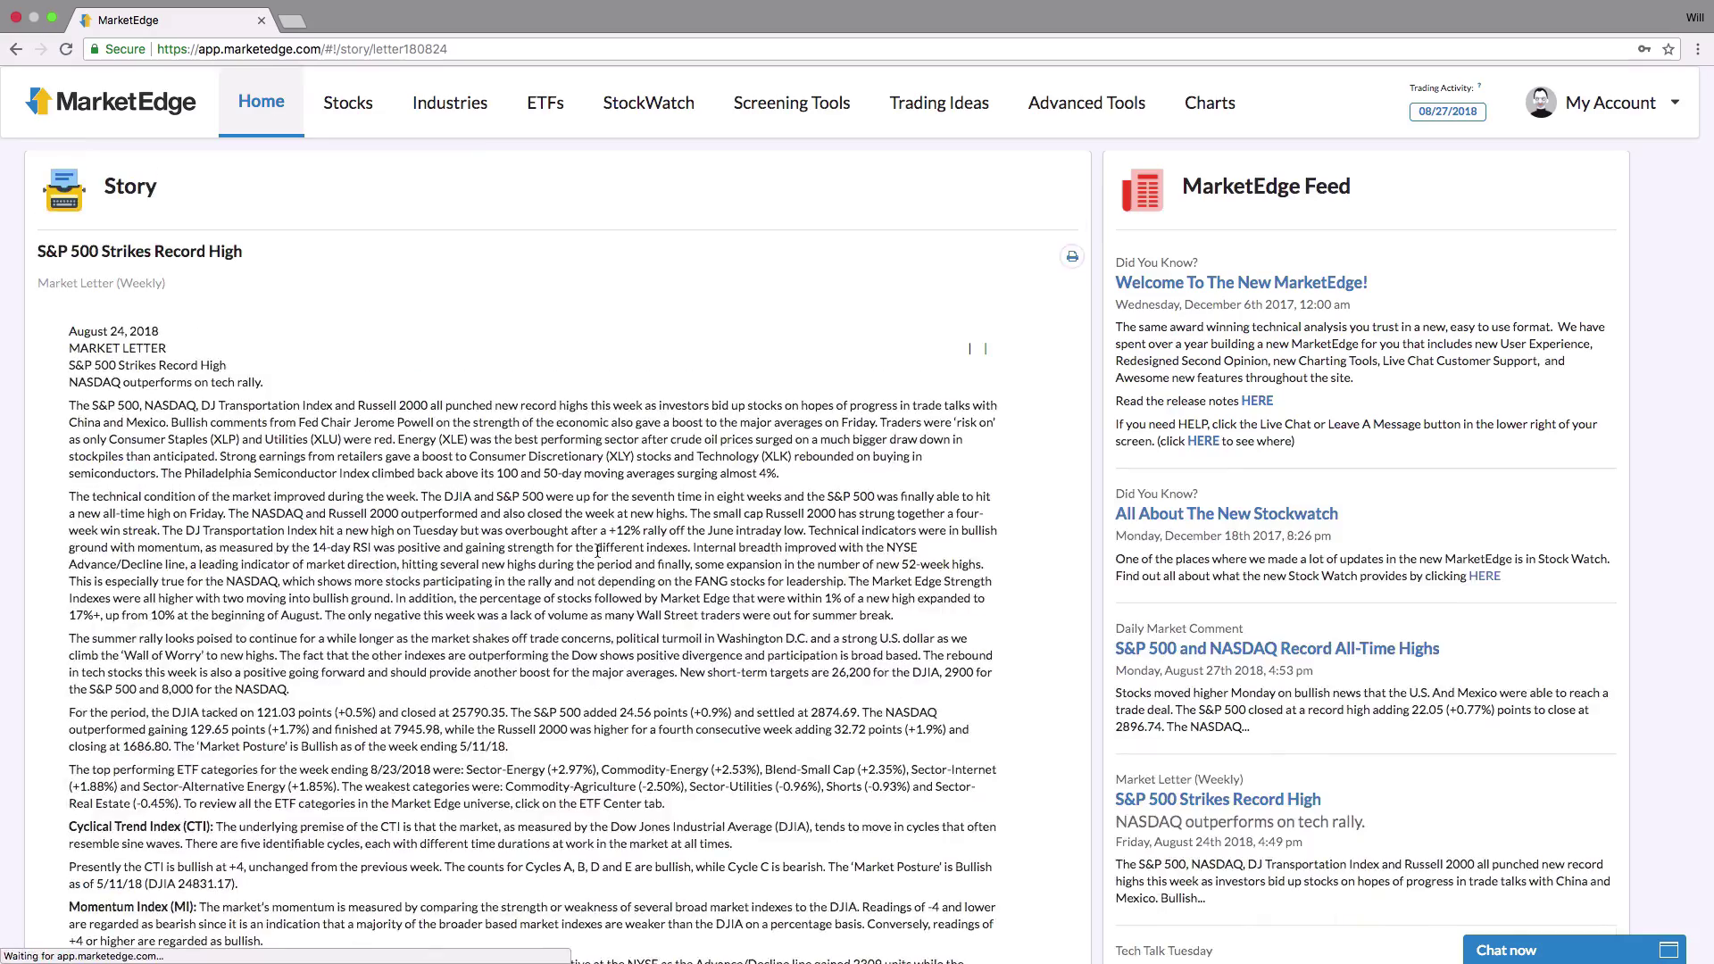
pyautogui.scroll(-10, 597, 551)
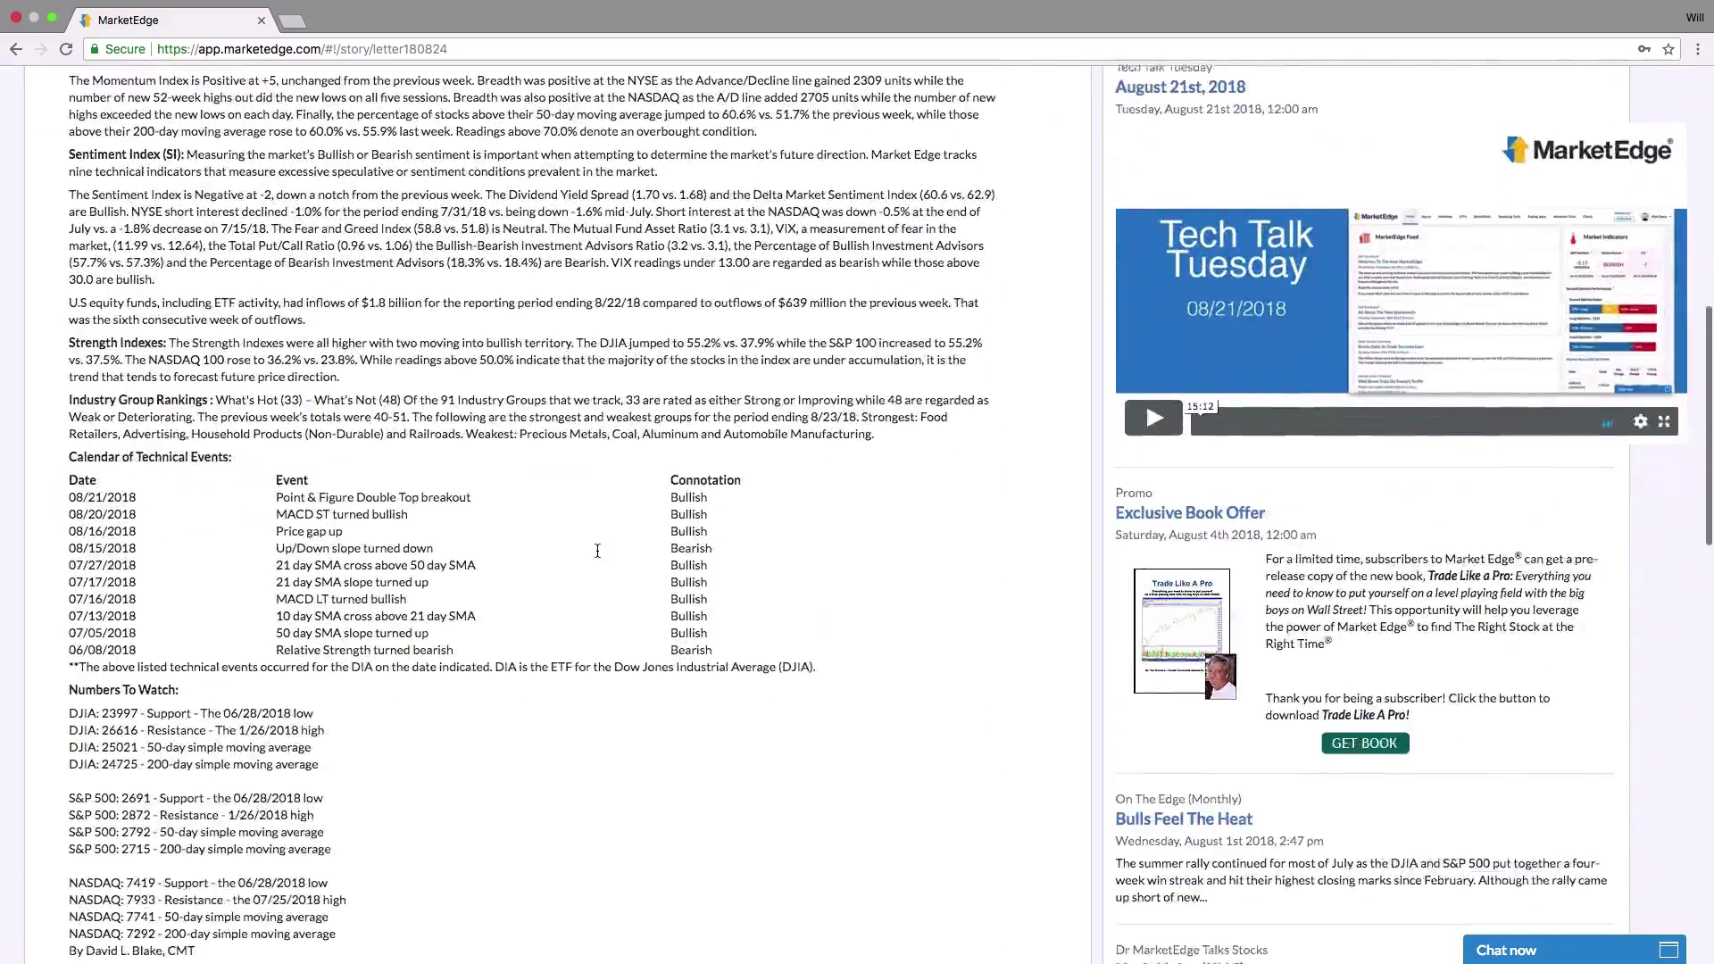
pyautogui.scroll(-7, 597, 551)
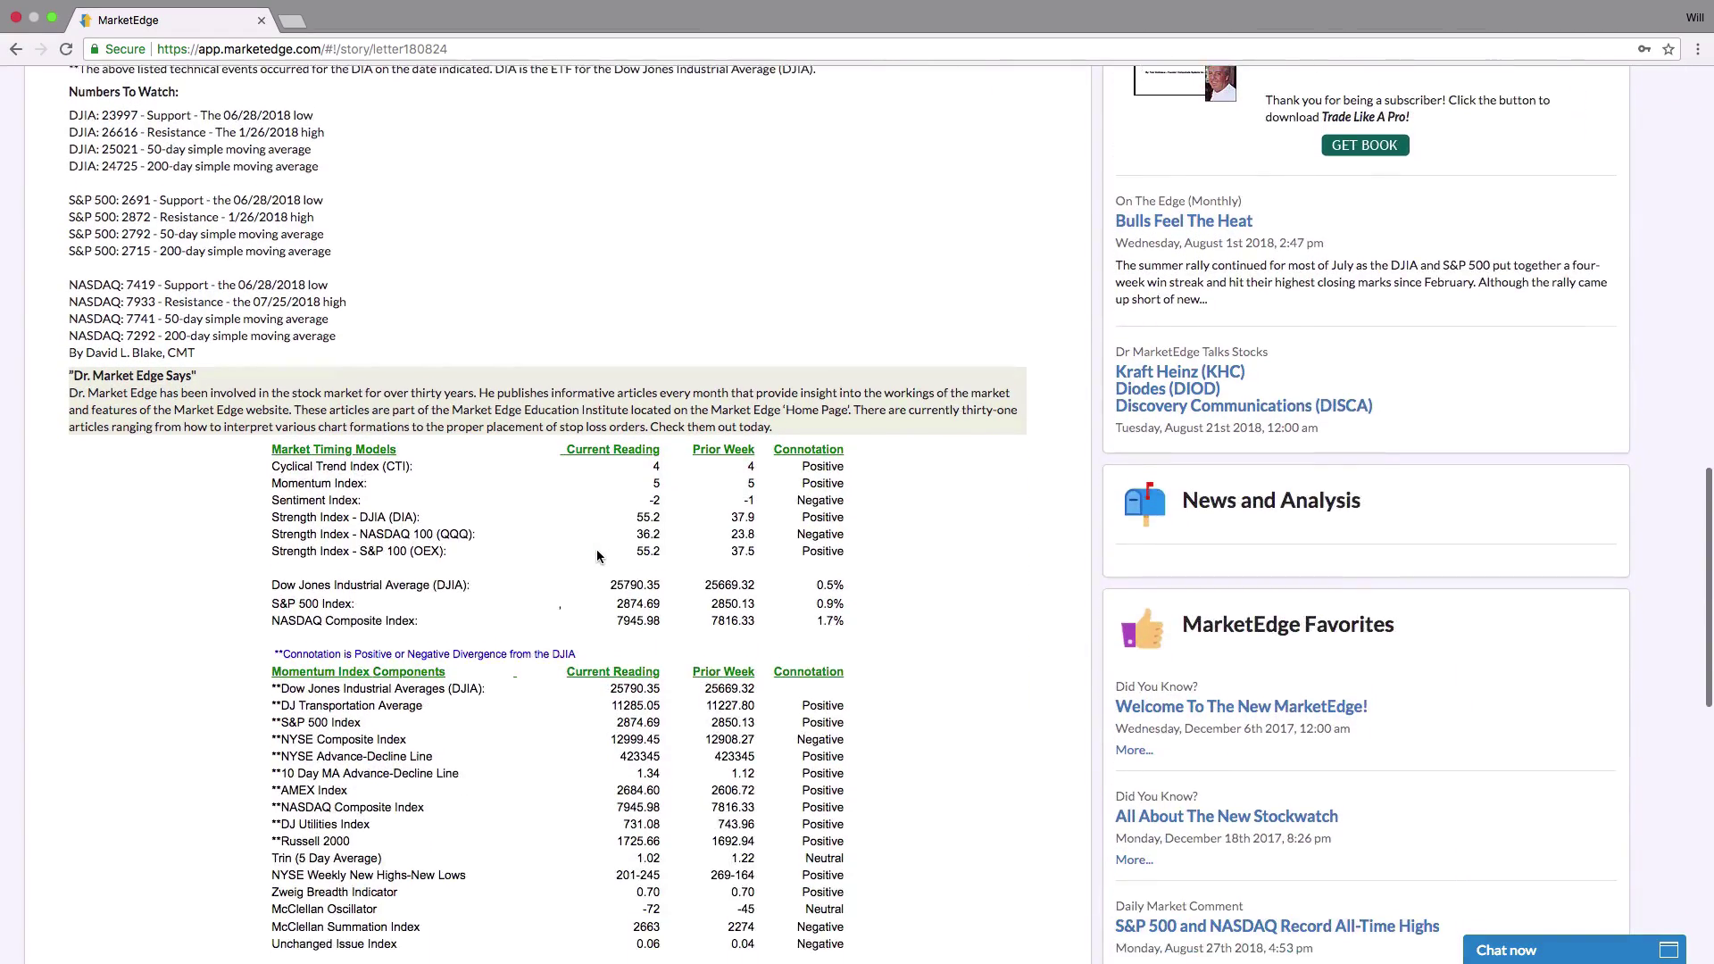
pyautogui.scroll(-4, 597, 551)
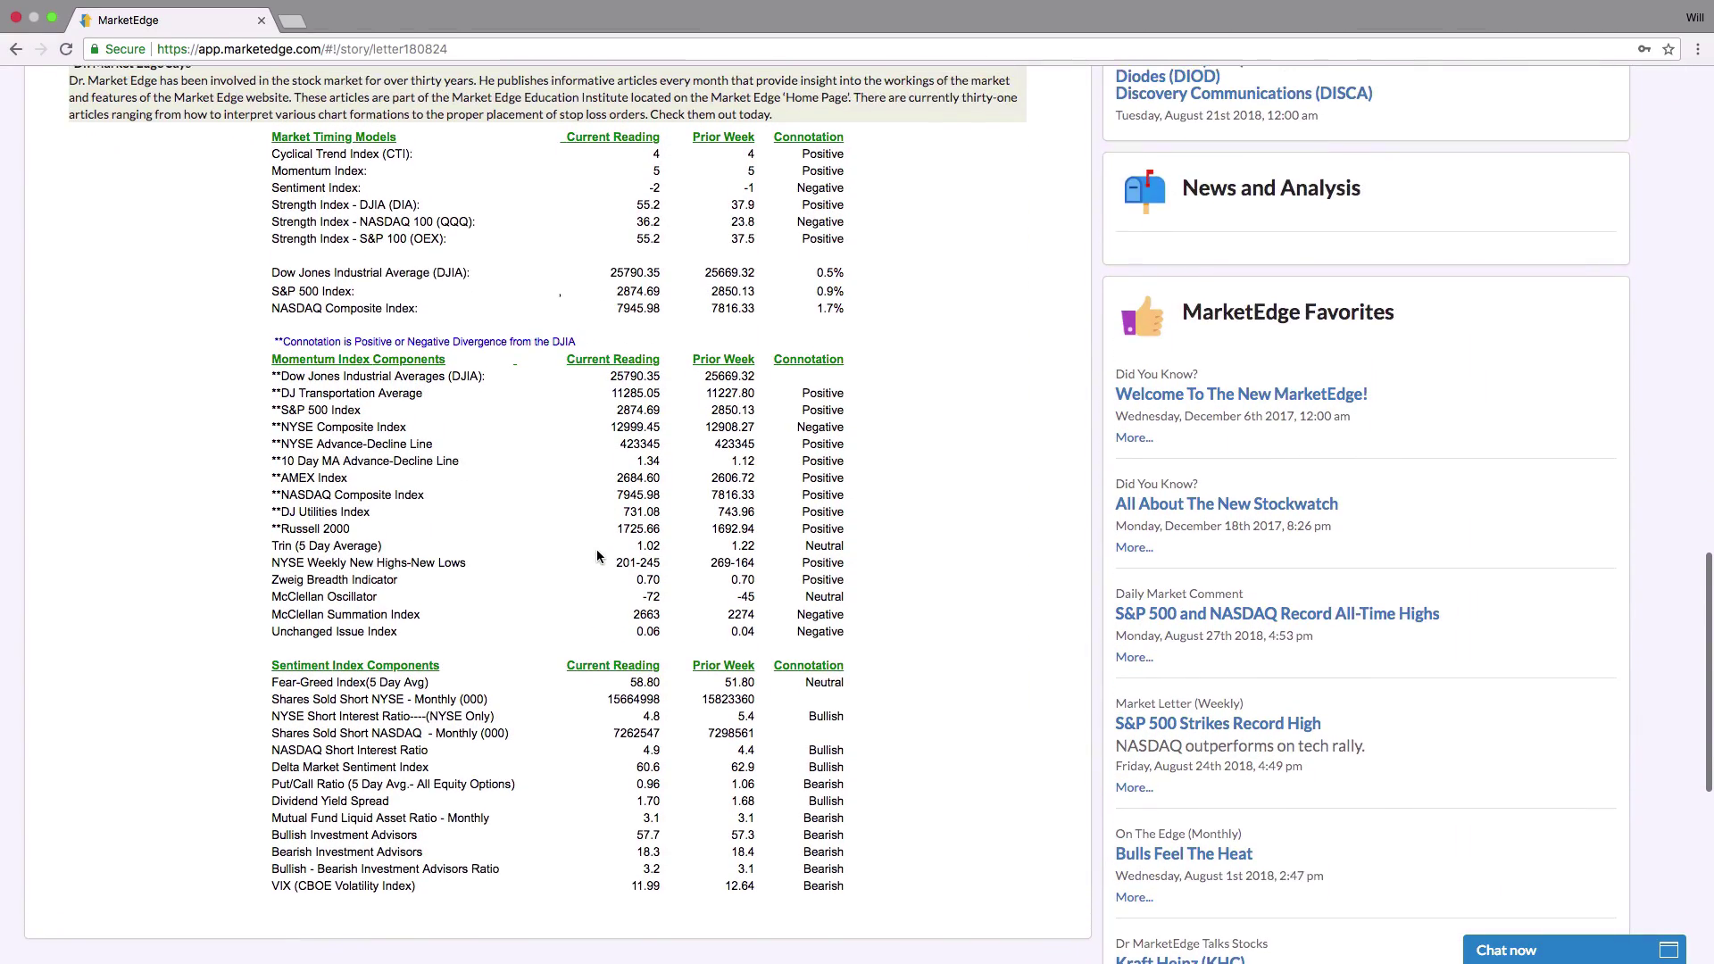
pyautogui.scroll(1, 597, 549)
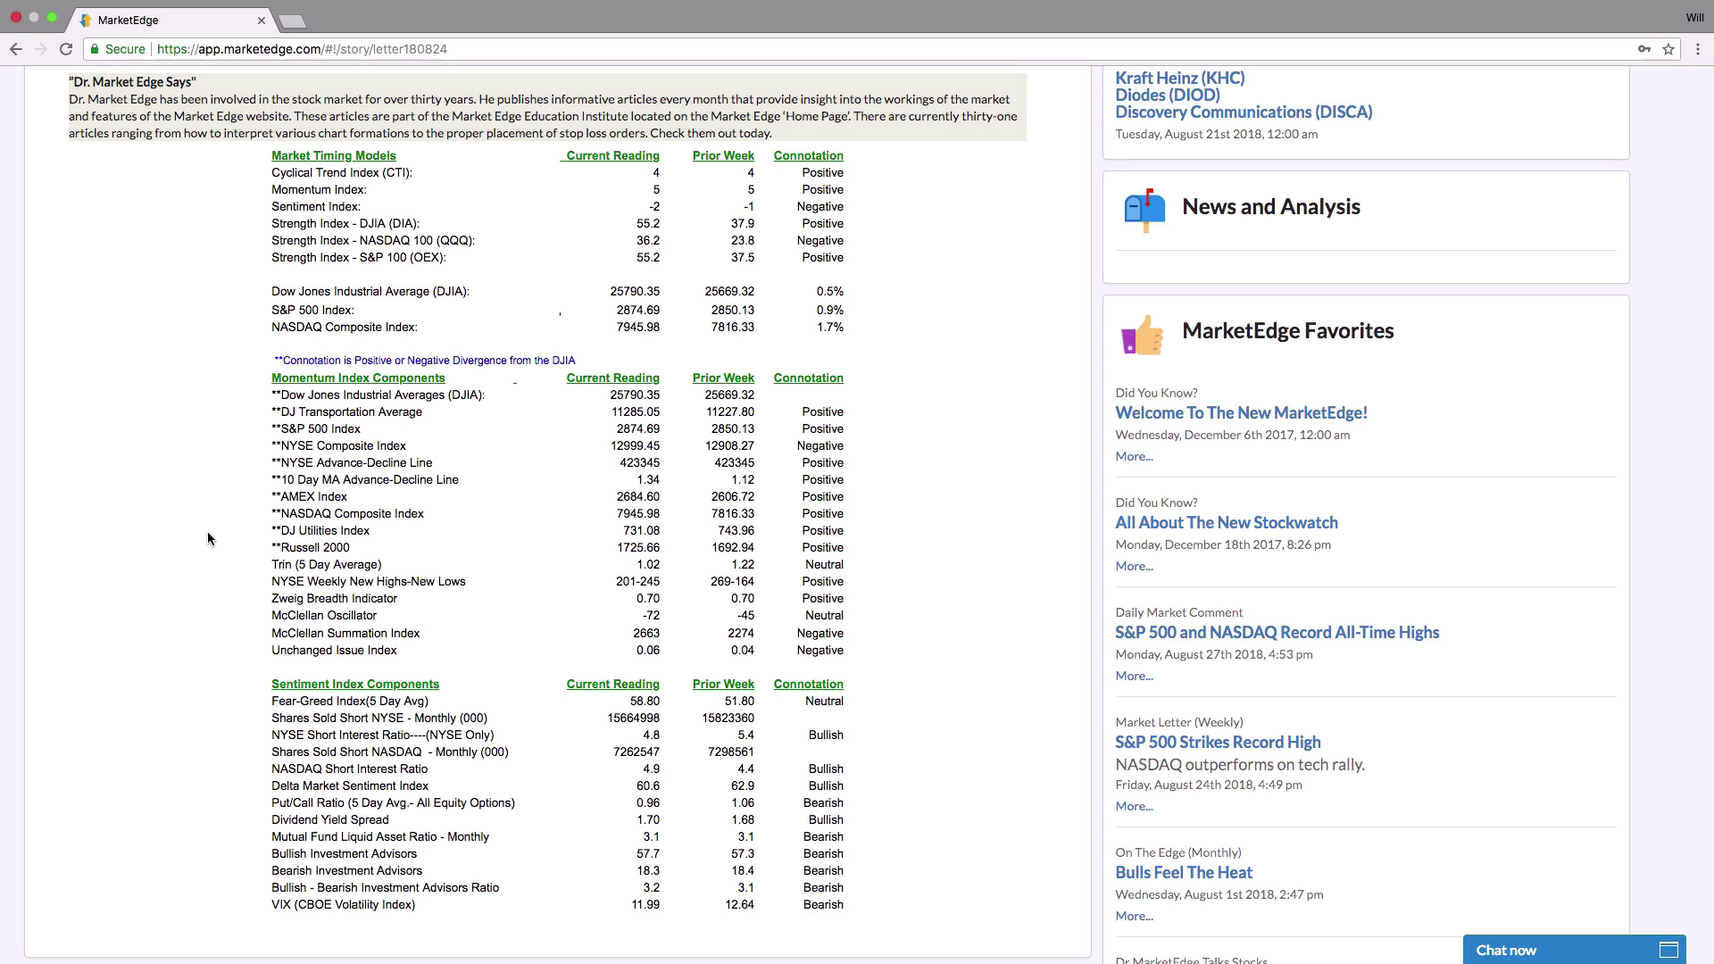
pyautogui.scroll(1, 340, 564)
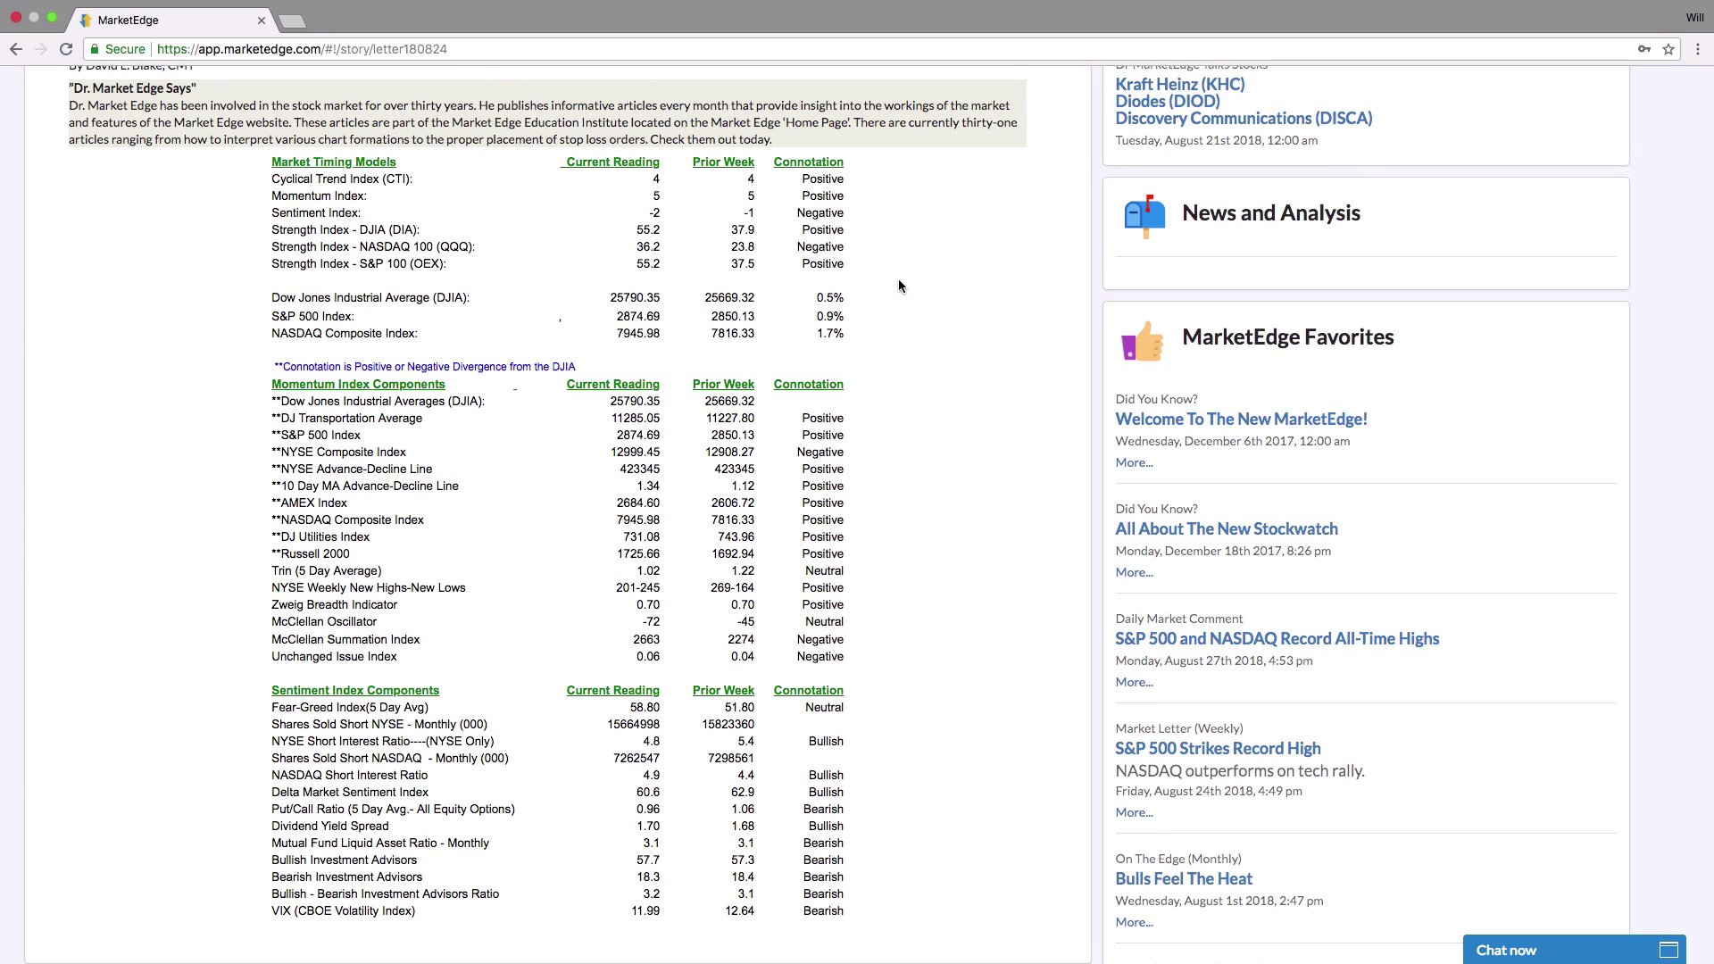
pyautogui.scroll(-1, 899, 286)
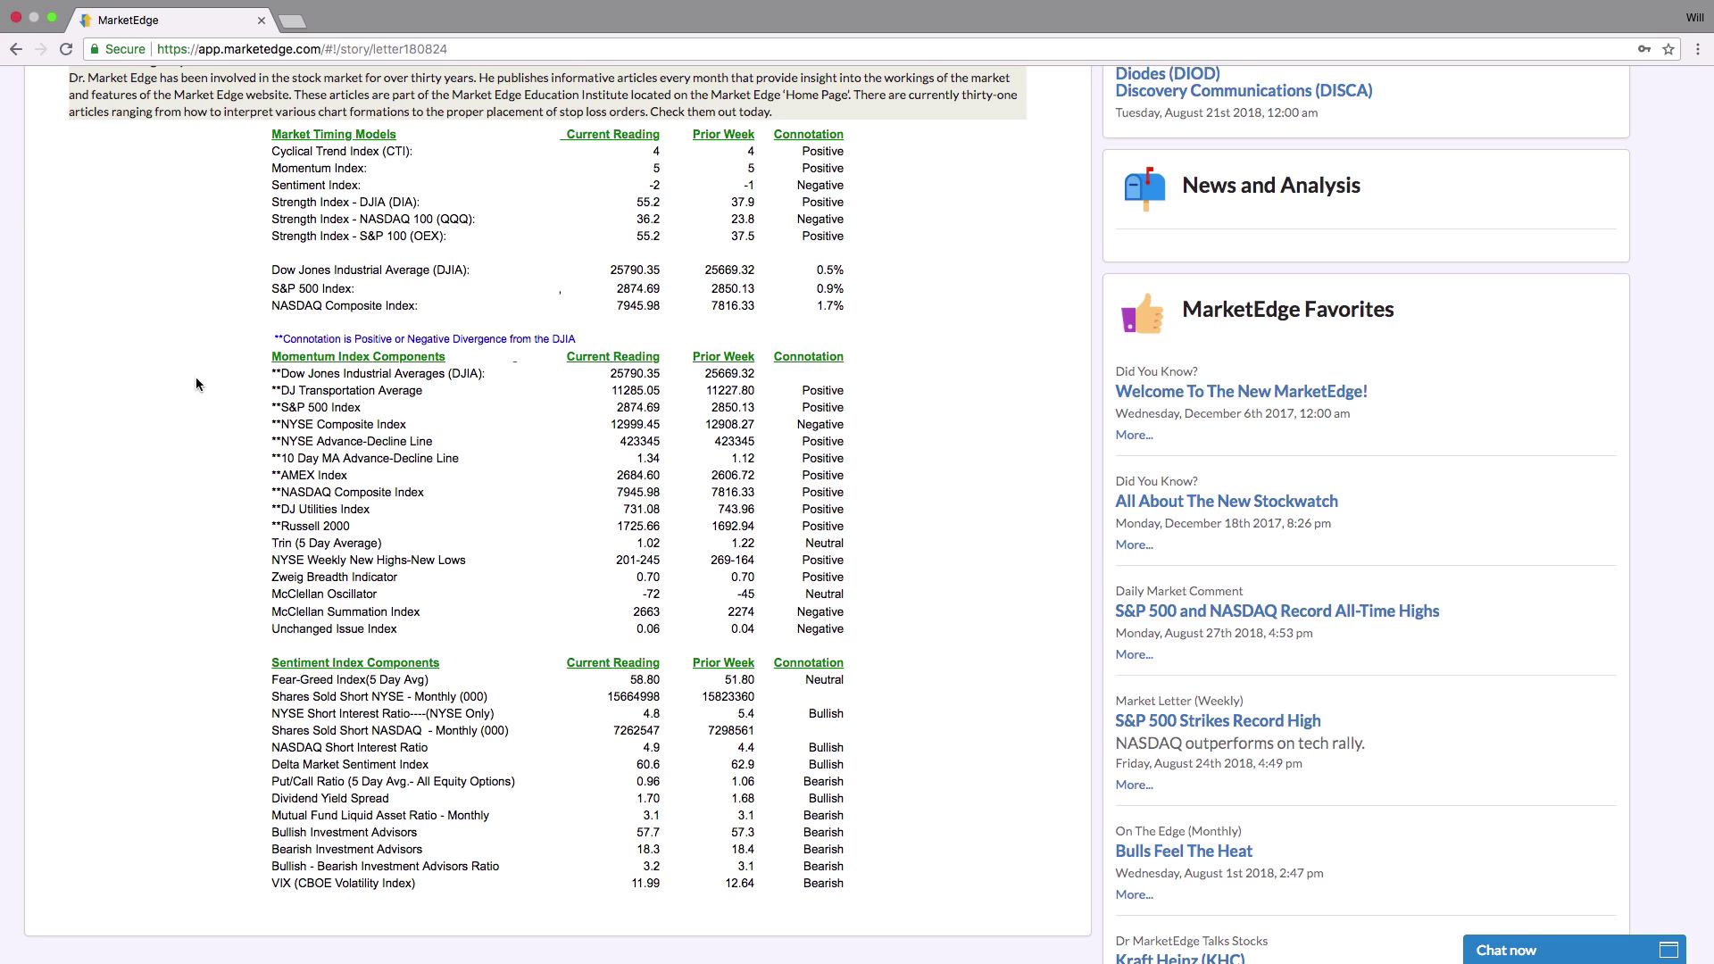
# Step: Return to the Home page and open the 08/27/2018 Market Recap index charts
pyautogui.scroll(10, 196, 382)
pyautogui.scroll(10, 195, 377)
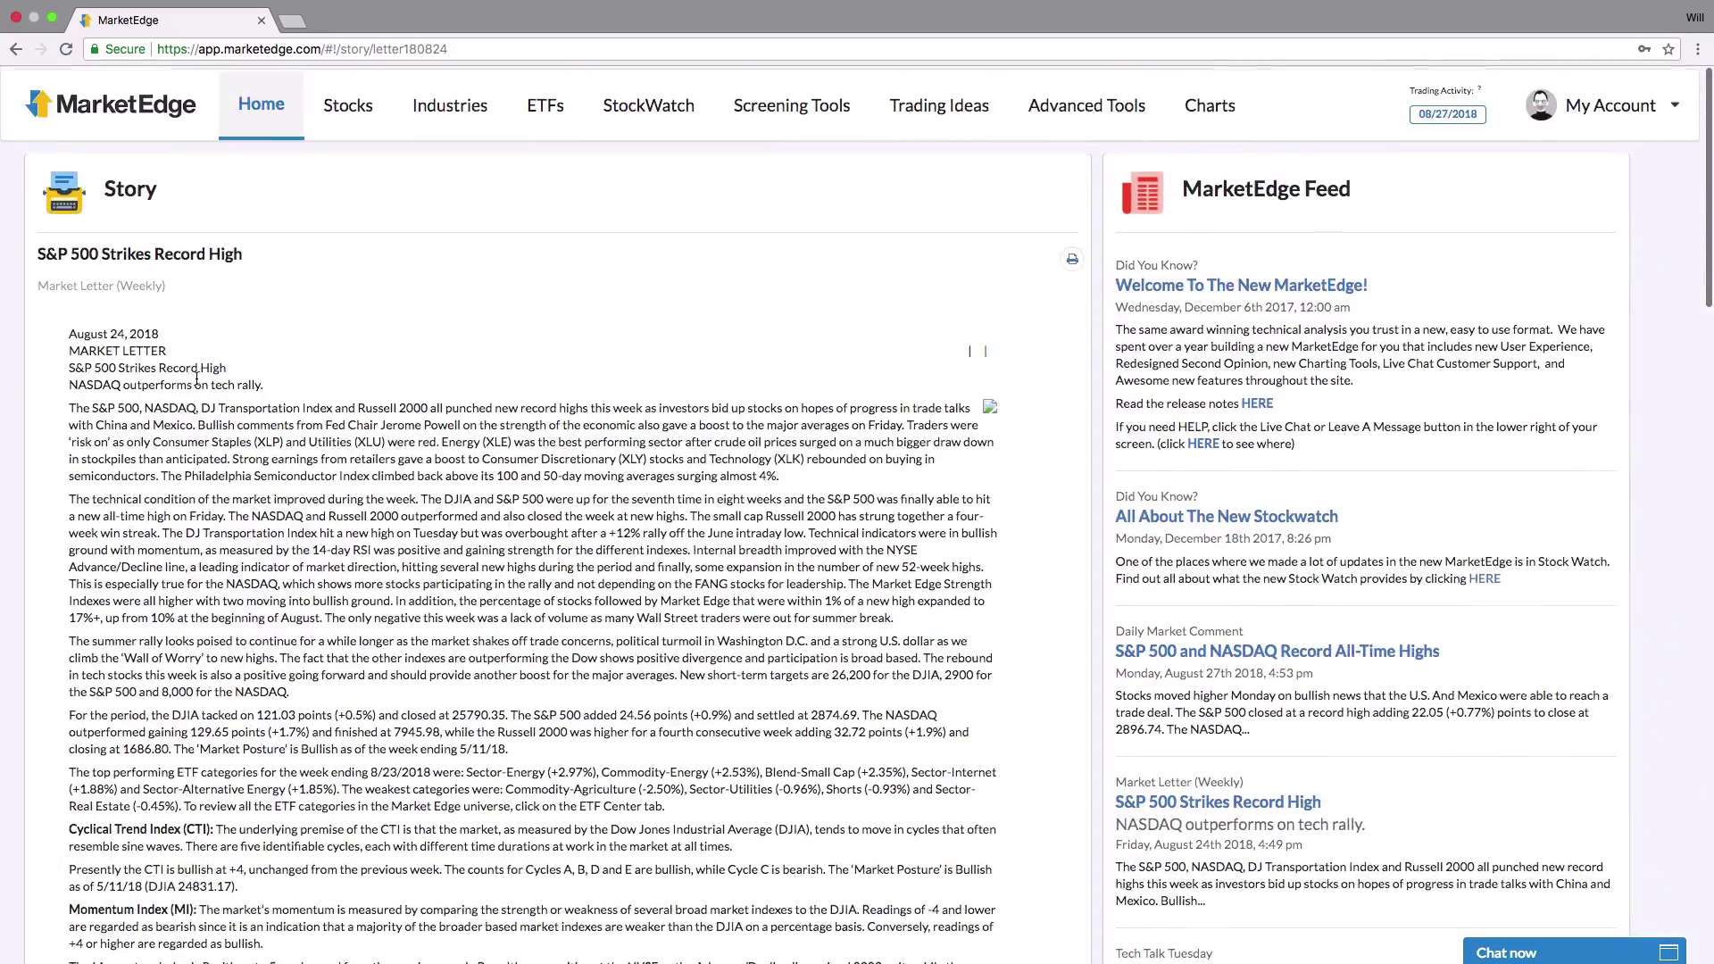
pyautogui.scroll(-10, 199, 379)
pyautogui.scroll(5, 200, 376)
pyautogui.click(251, 132)
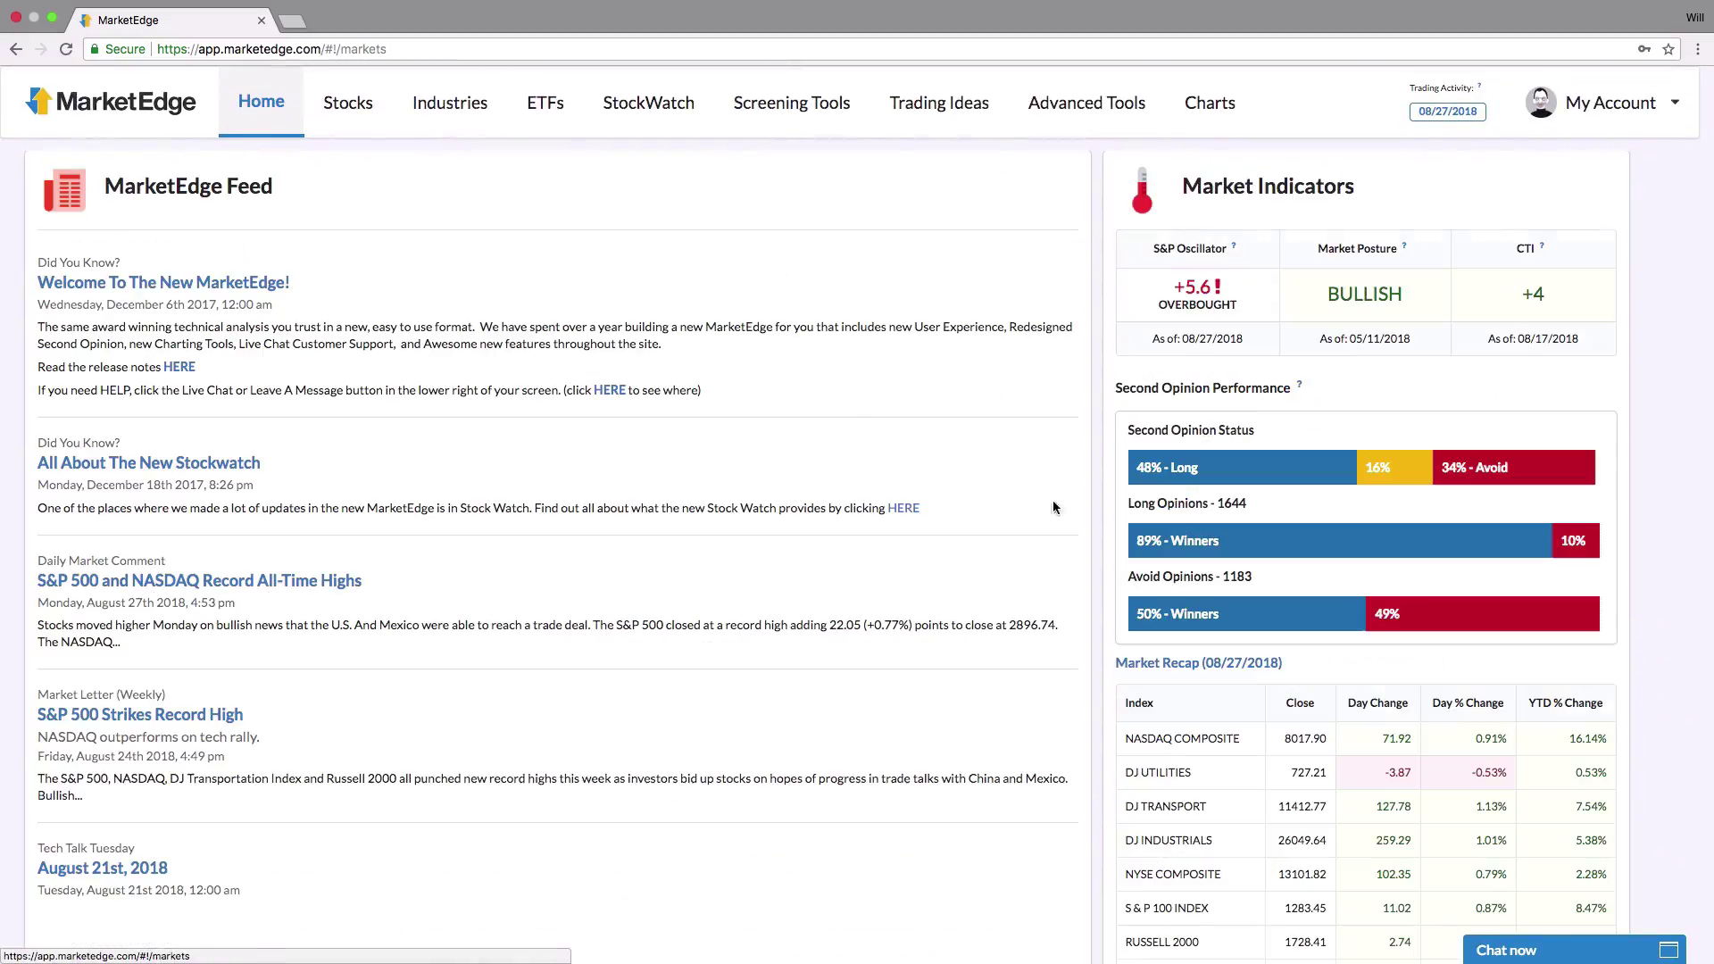
pyautogui.click(1171, 667)
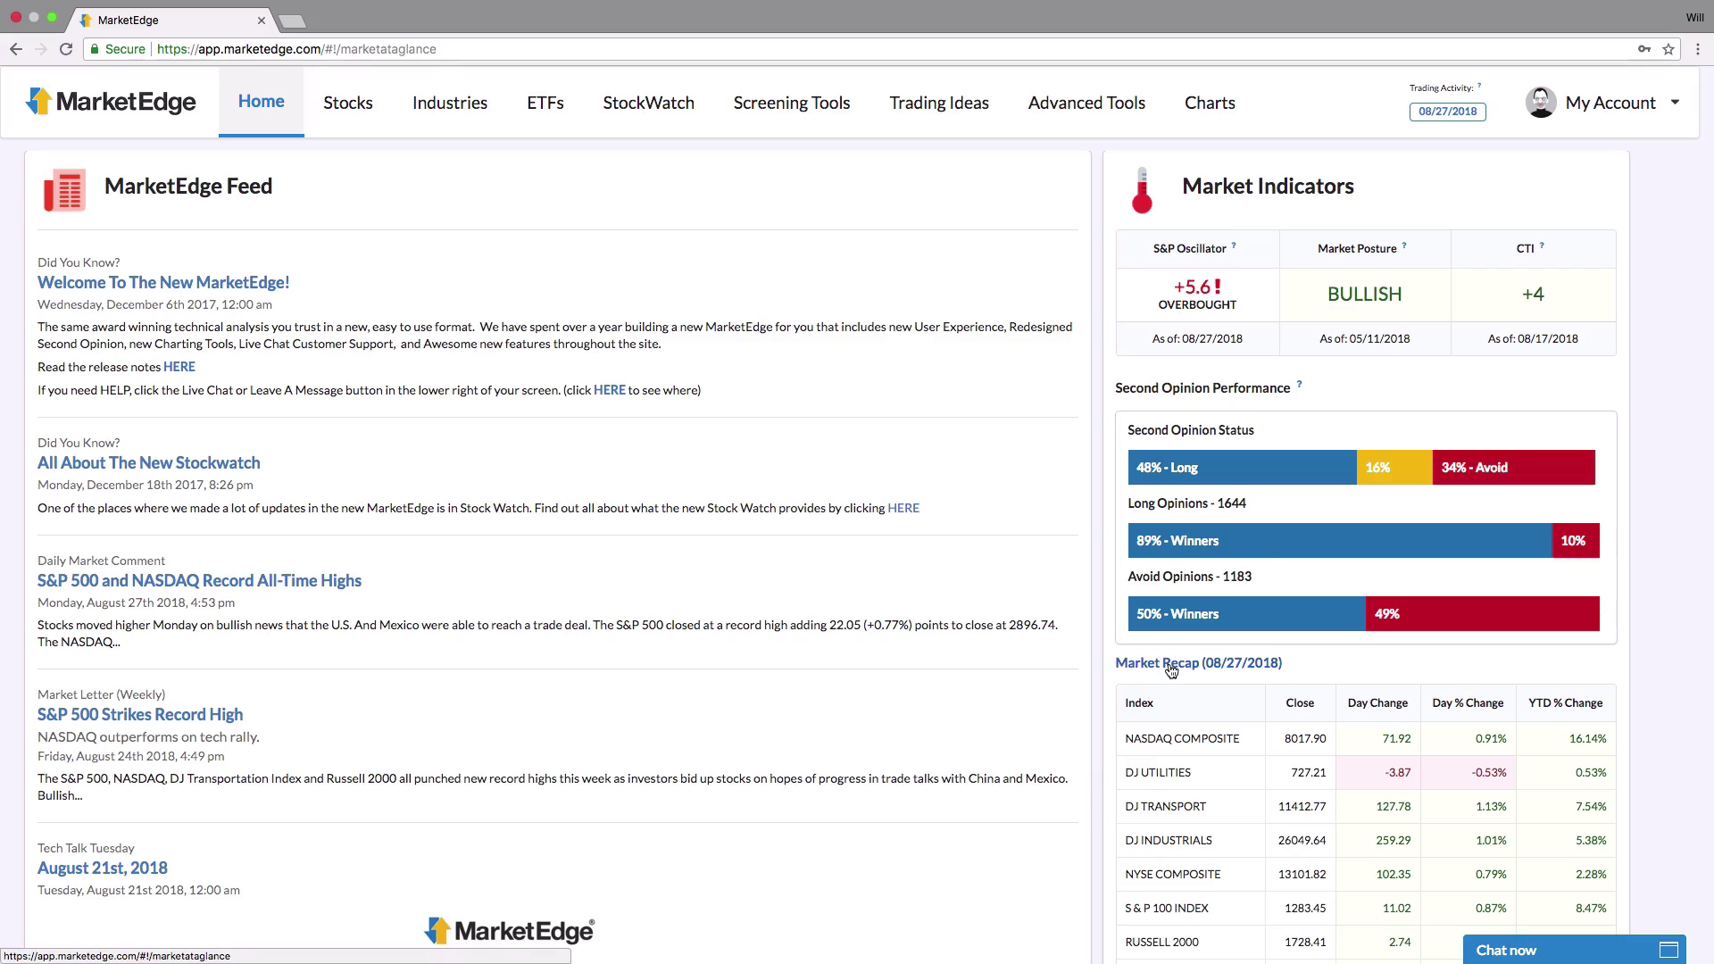
pyautogui.scroll(-10, 478, 513)
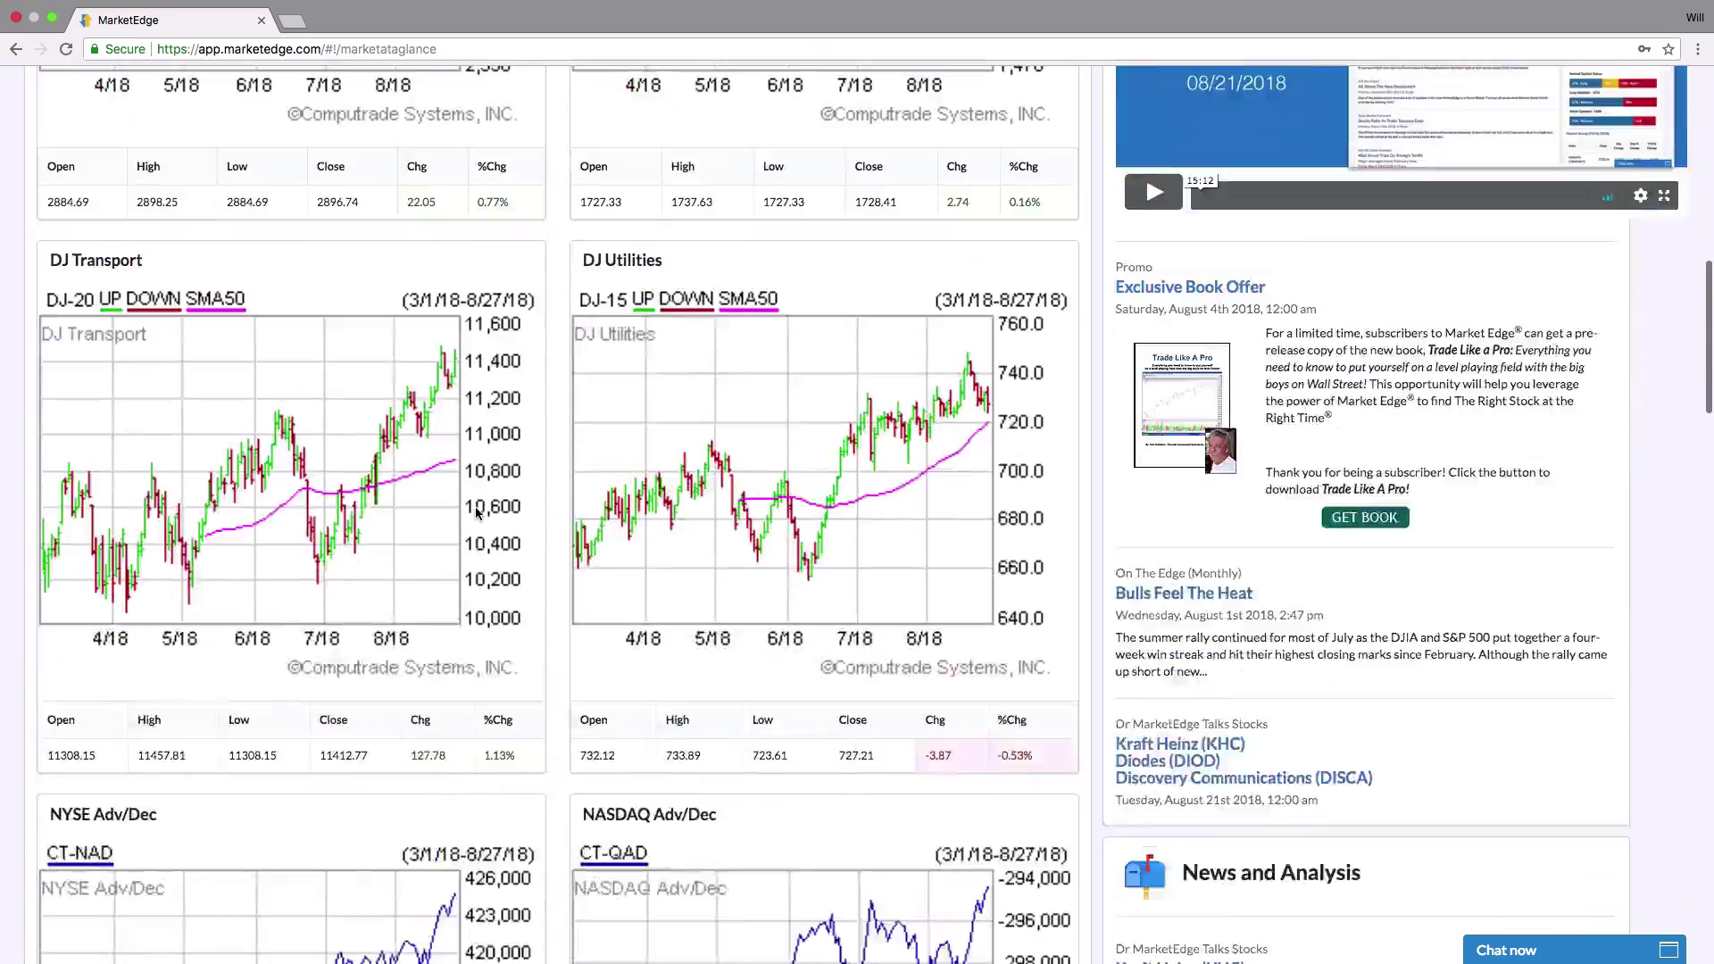
pyautogui.scroll(-6, 477, 513)
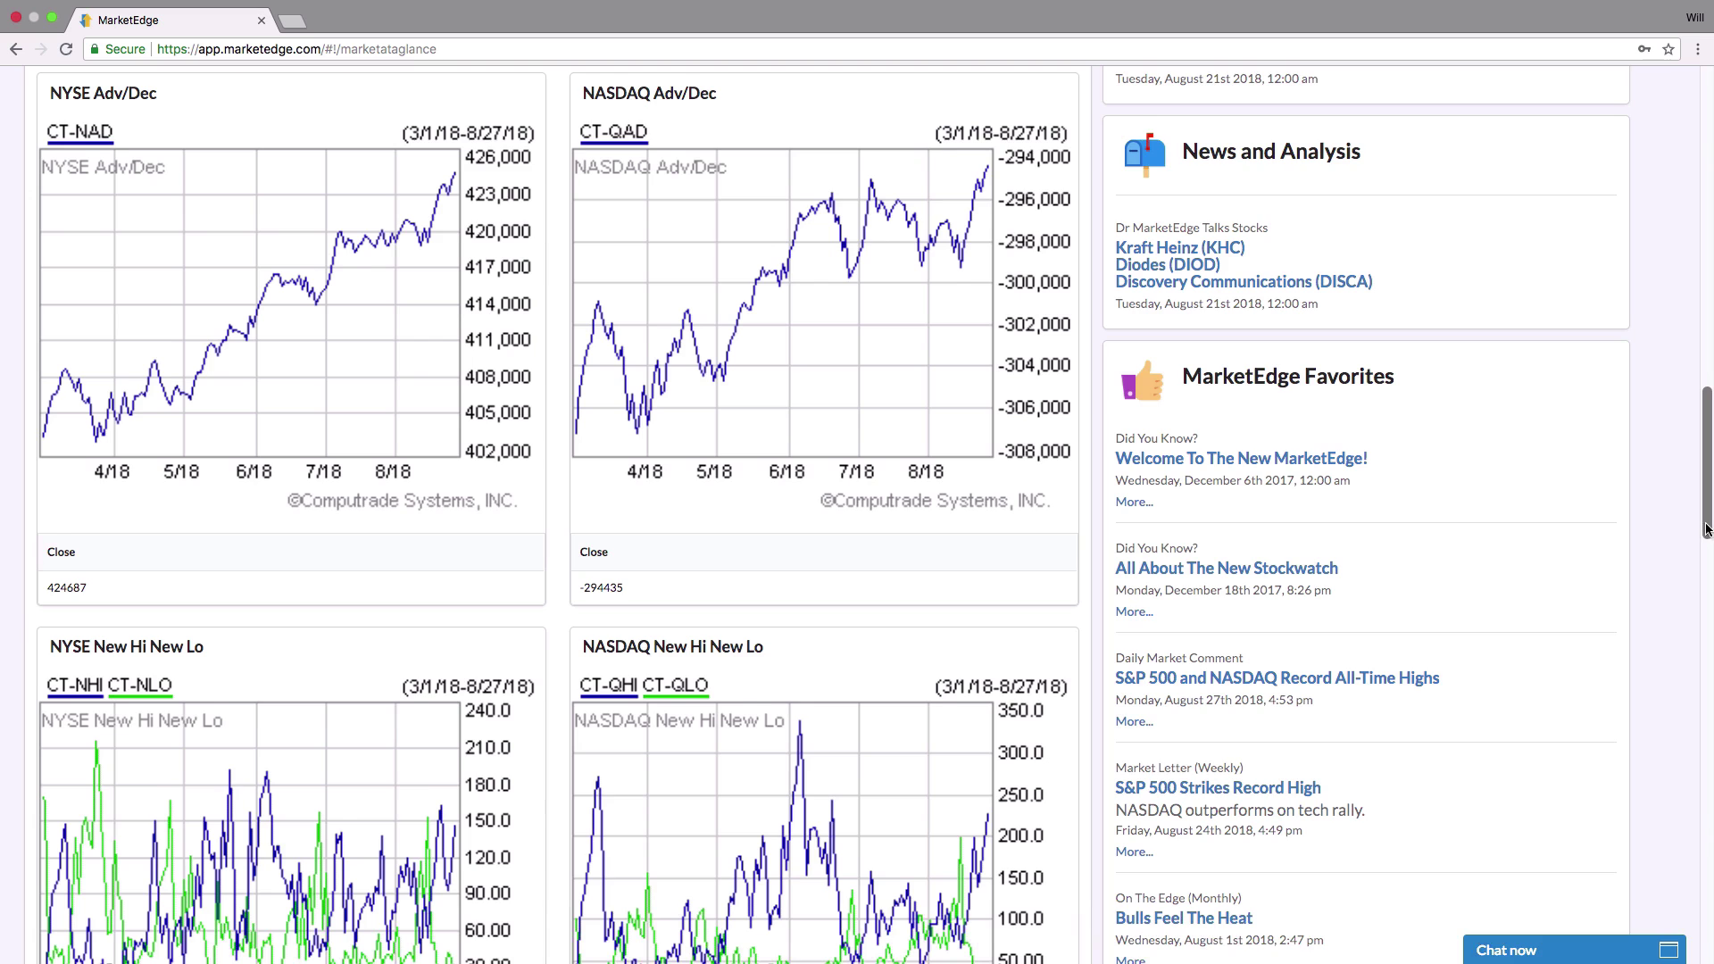
pyautogui.moveTo(1707, 533); pyautogui.dragTo(1711, 618)
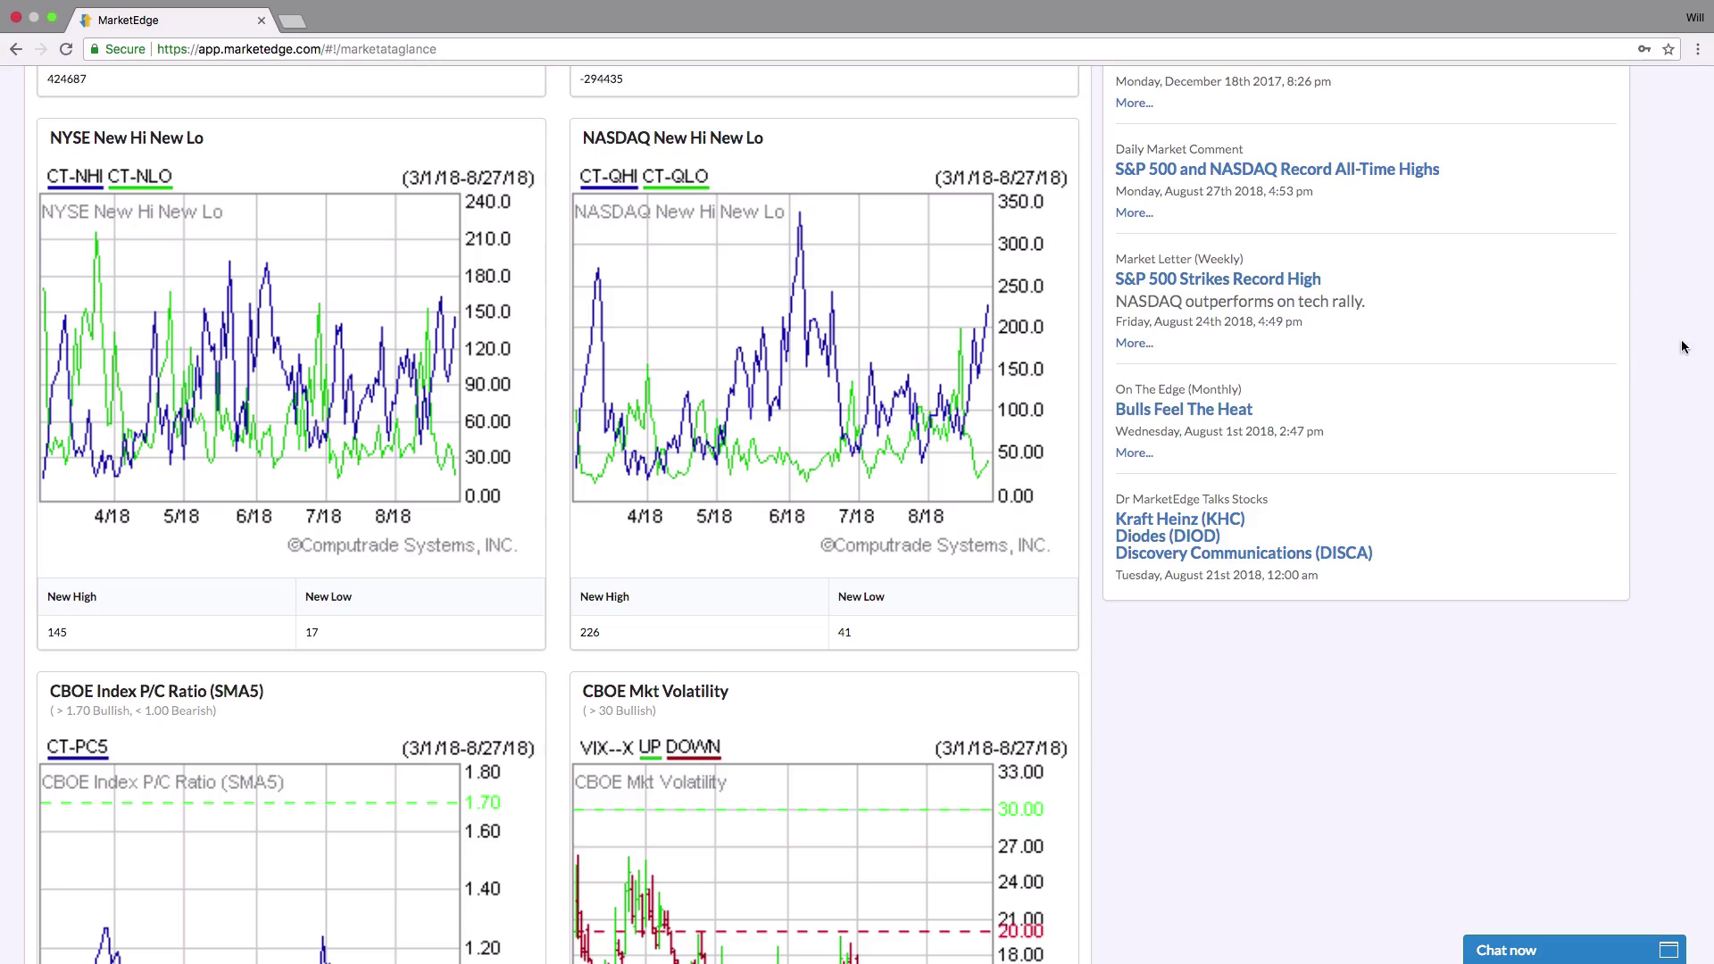
pyautogui.moveTo(1706, 490); pyautogui.dragTo(1706, 71)
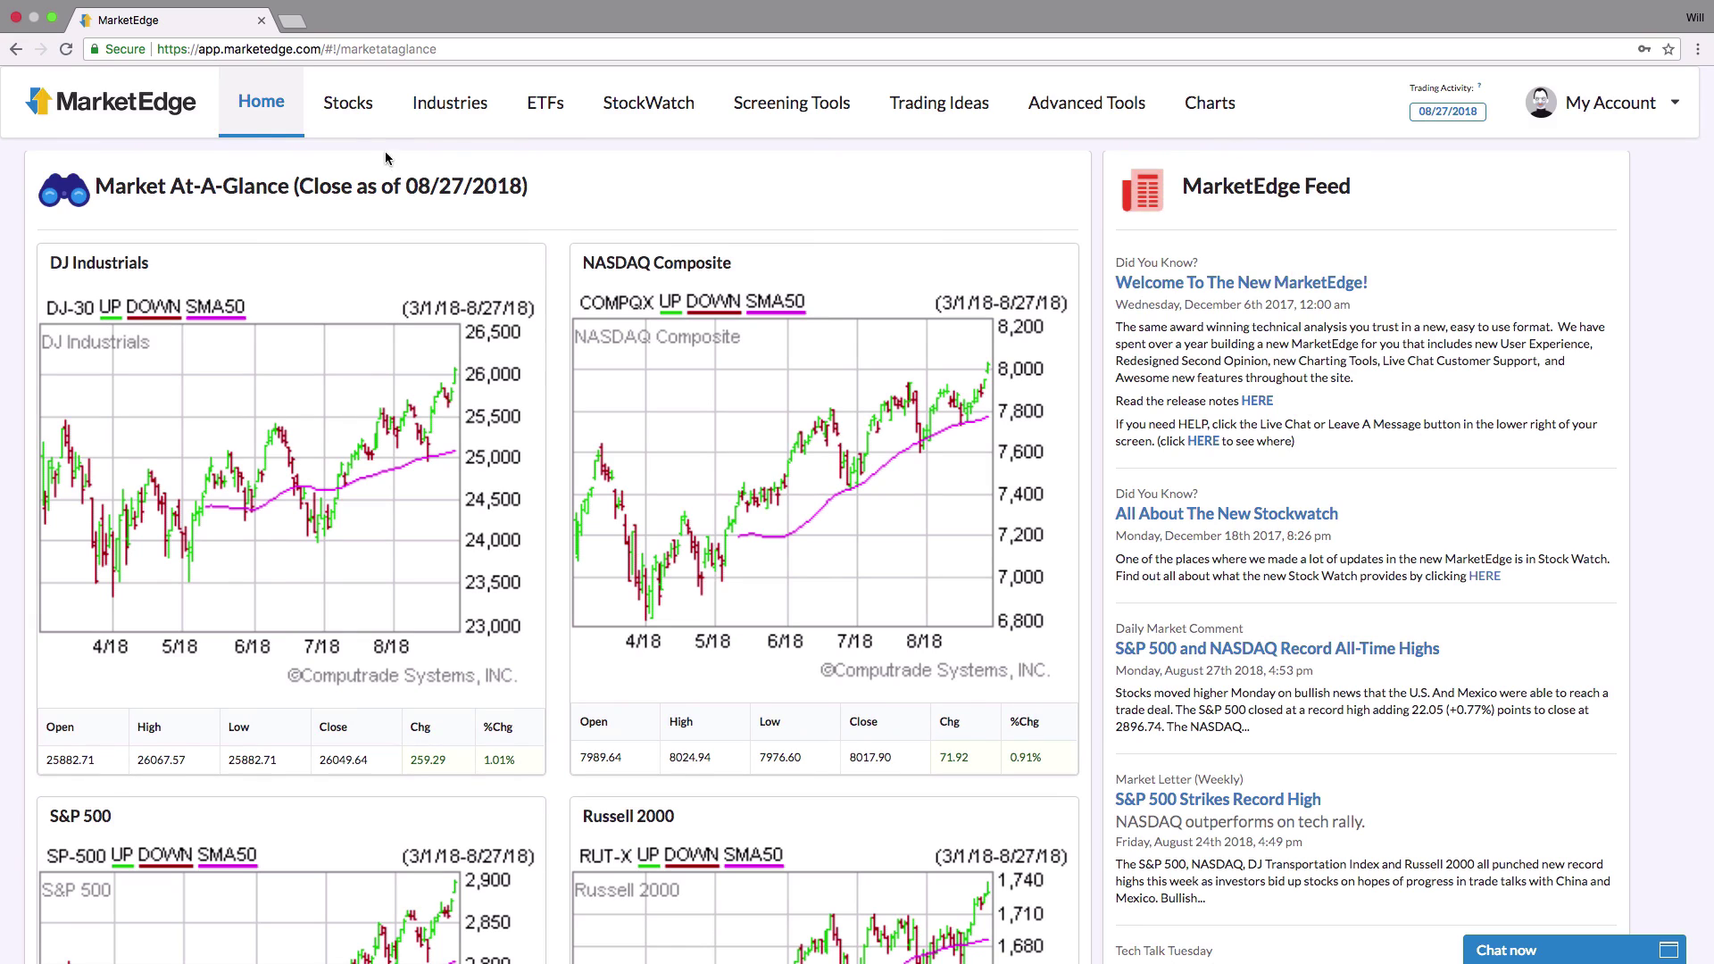
# Step: Show the Second Opinion for AMD, rated Long with a 25.26 close
pyautogui.click(346, 107)
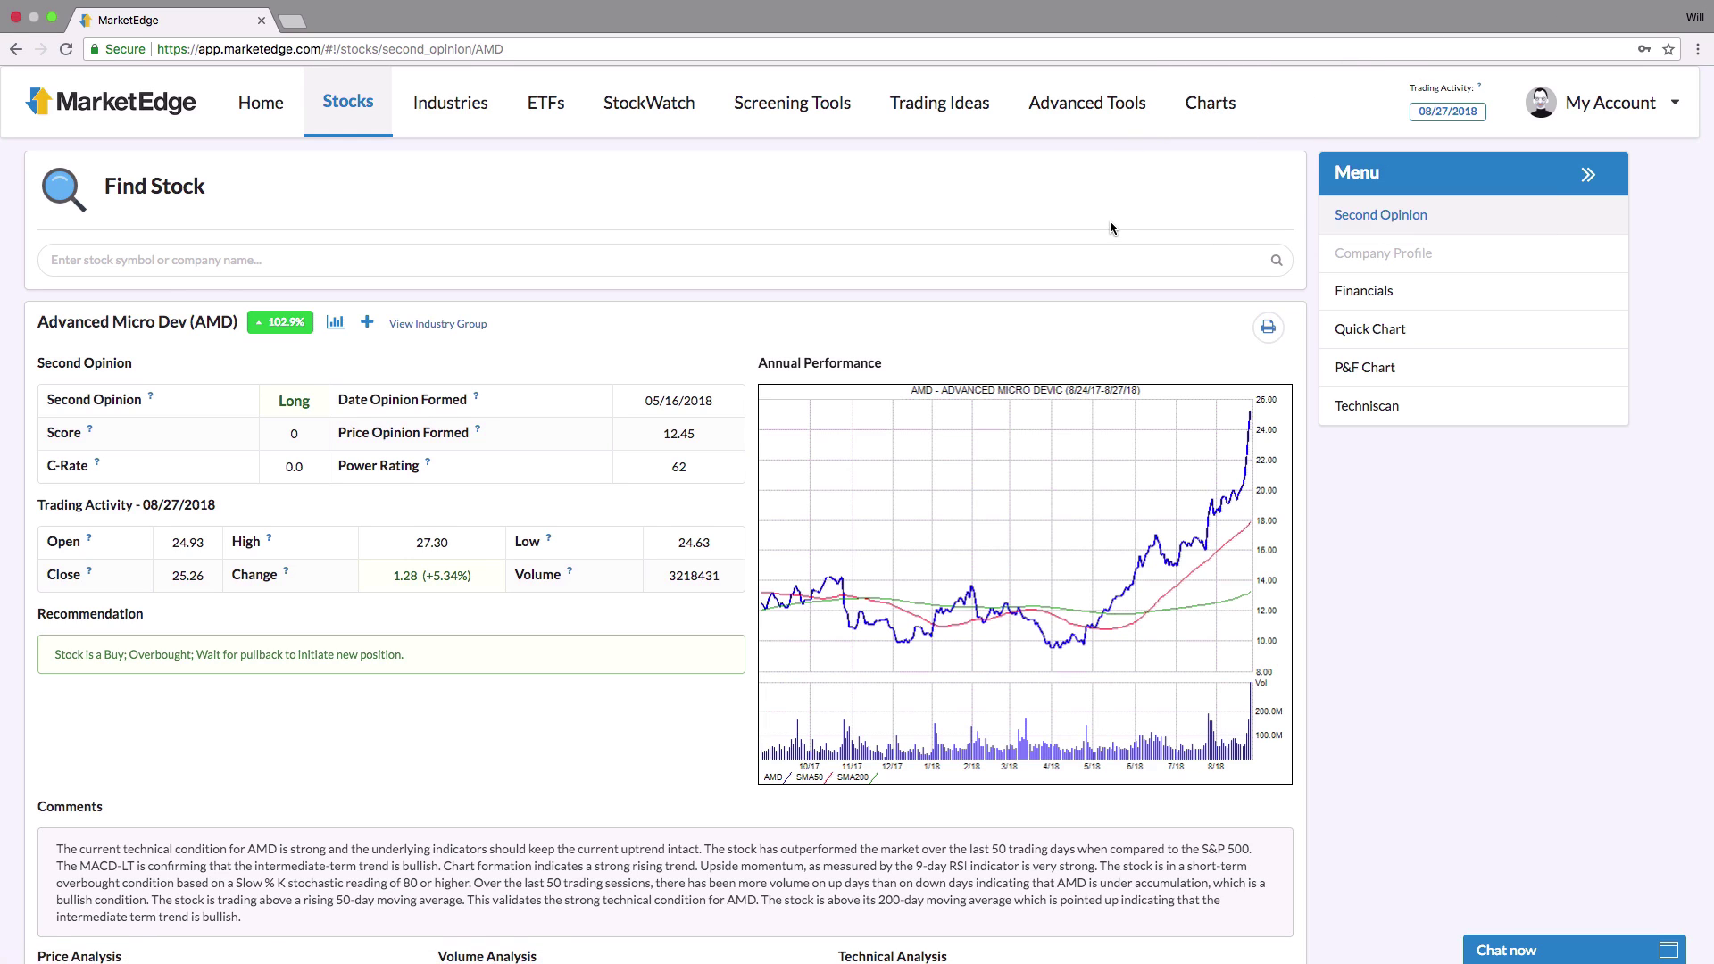
# Step: Display AMD's QuickChart with SMA(21), SMA(50) and SMA(200) overlays and volume
pyautogui.click(1389, 330)
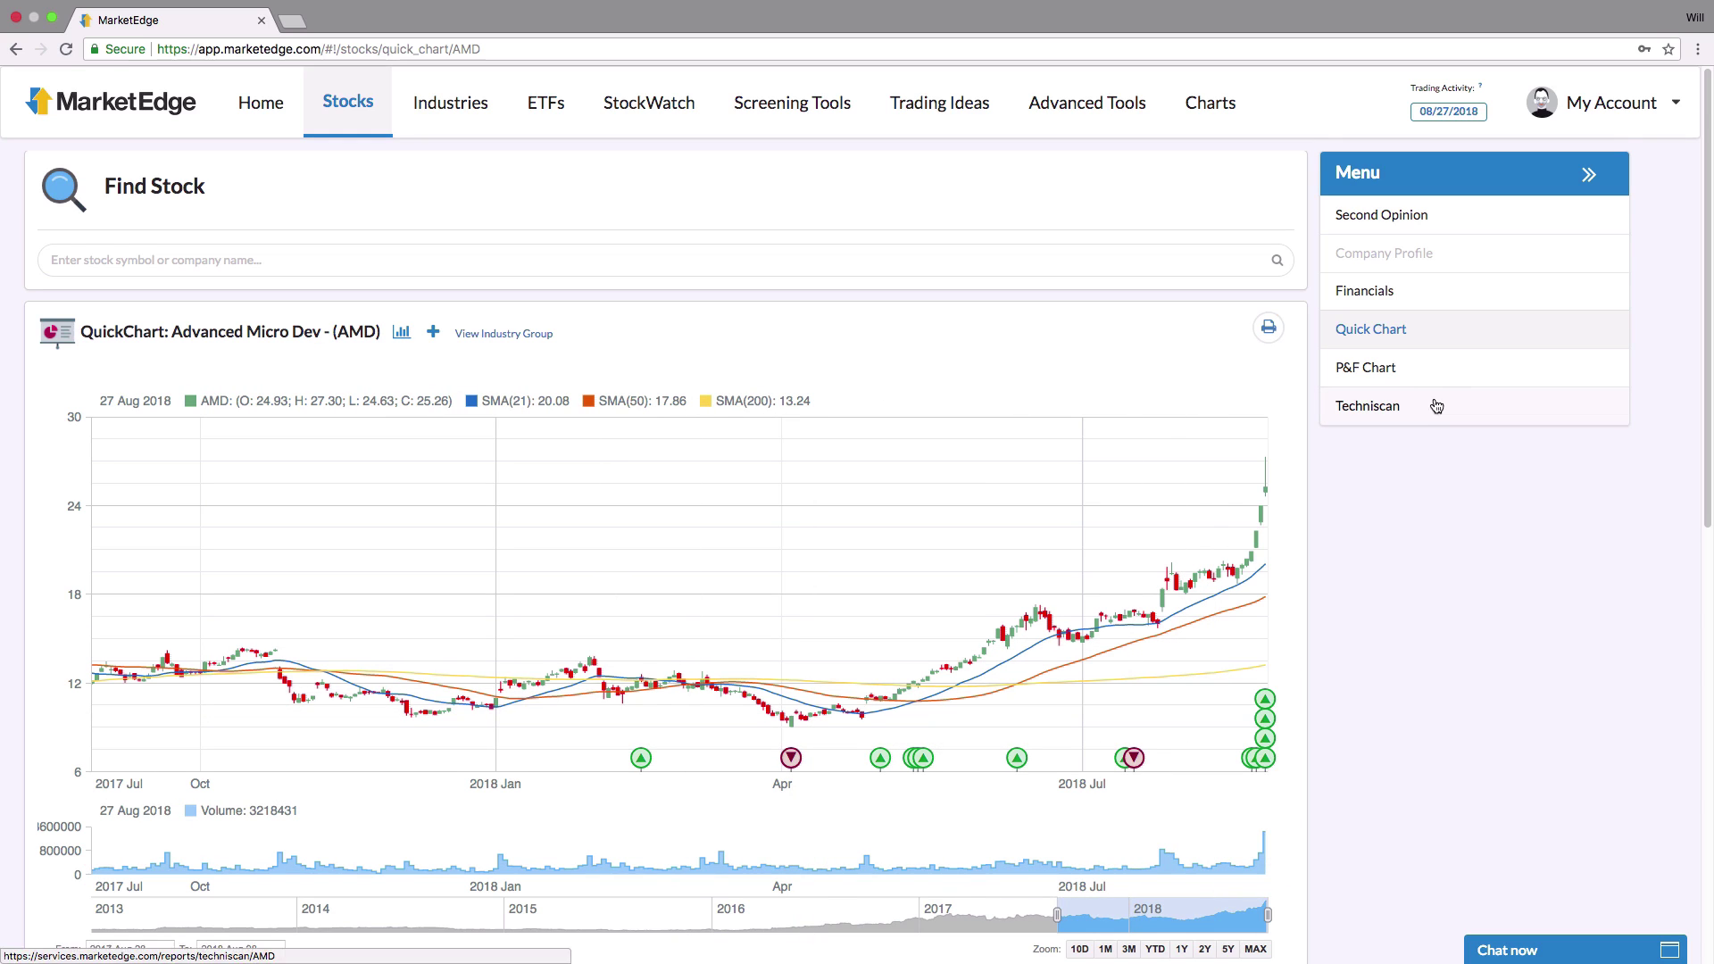
# Step: Switch to AMD's Point & Figure chart, with columns reaching about 25.00
pyautogui.click(1380, 368)
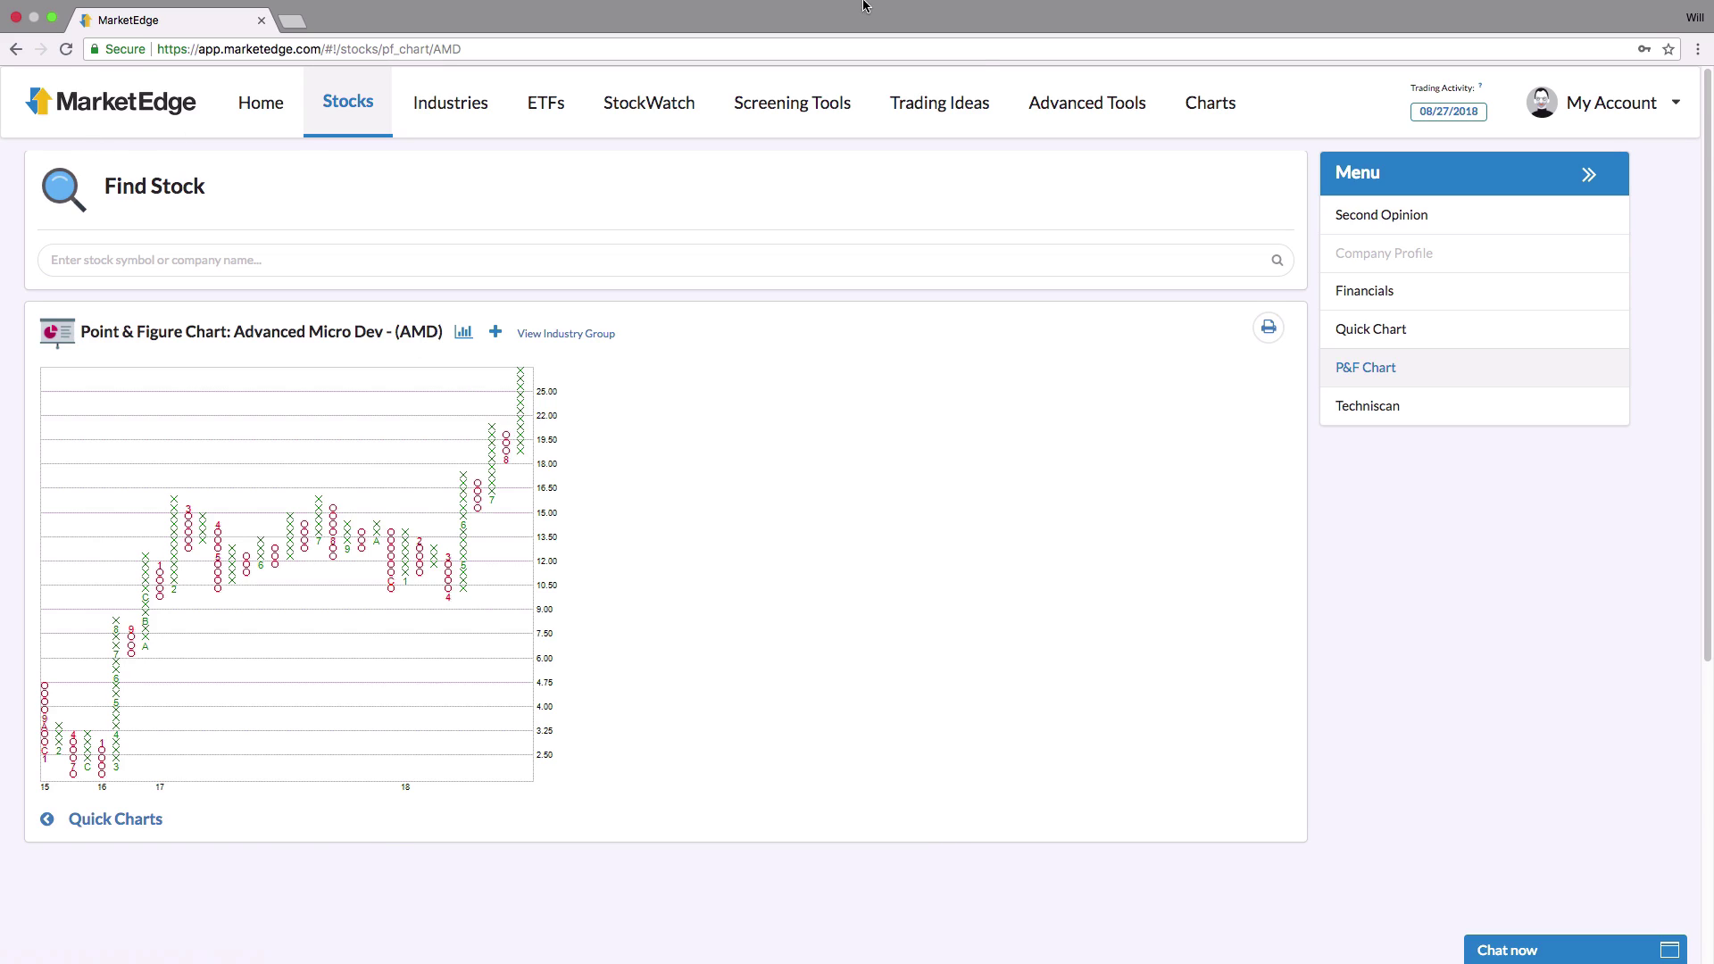
# Step: Open the P&F Top Breakouts report and sort it by Formation
pyautogui.click(1071, 113)
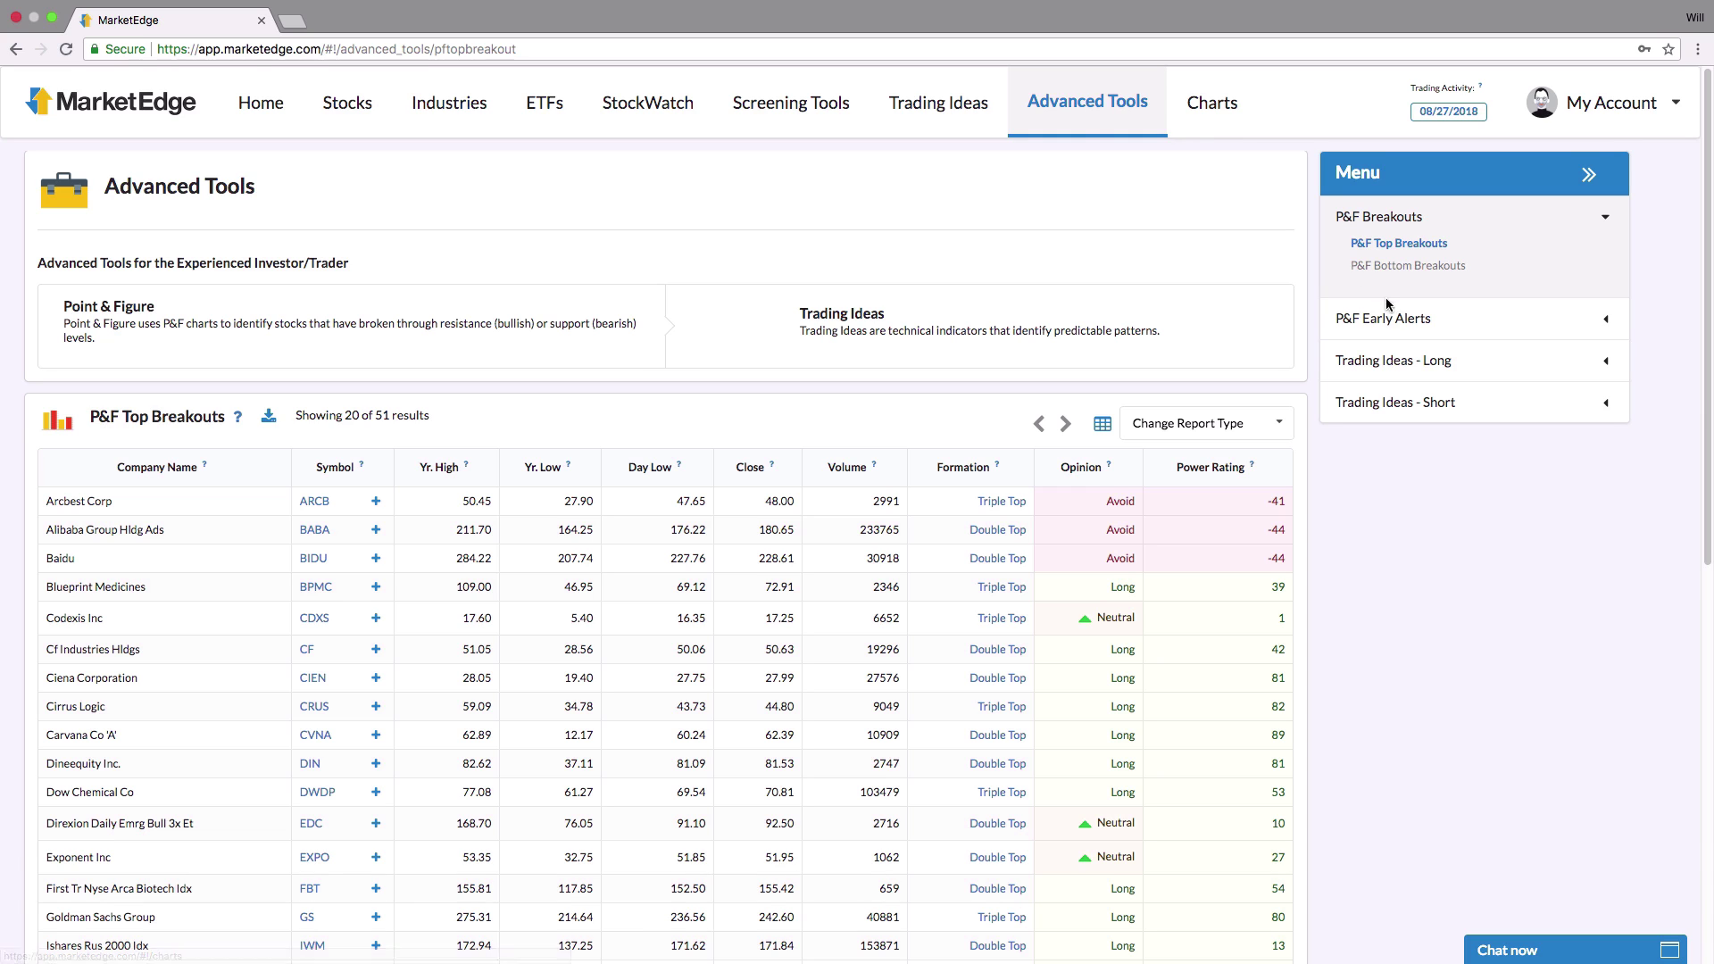
pyautogui.click(1402, 247)
pyautogui.click(951, 471)
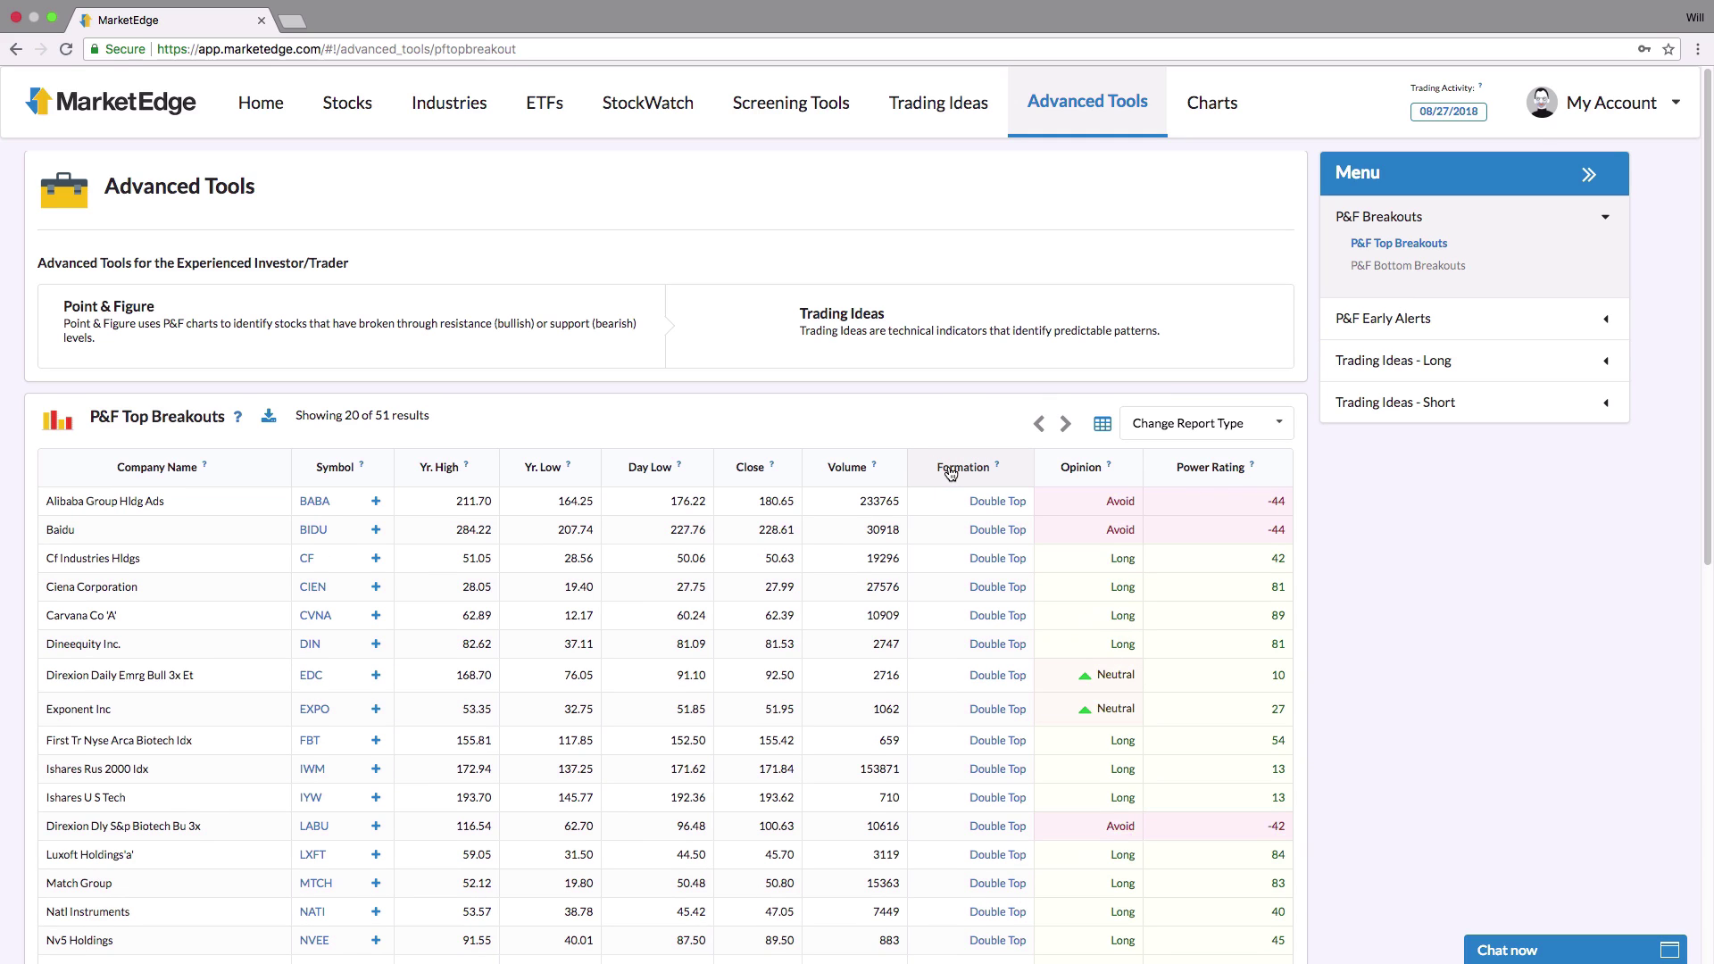
# Step: Show 60 rows per page and scroll through all 51 breakout results
pyautogui.moveTo(1704, 415); pyautogui.dragTo(1704, 596)
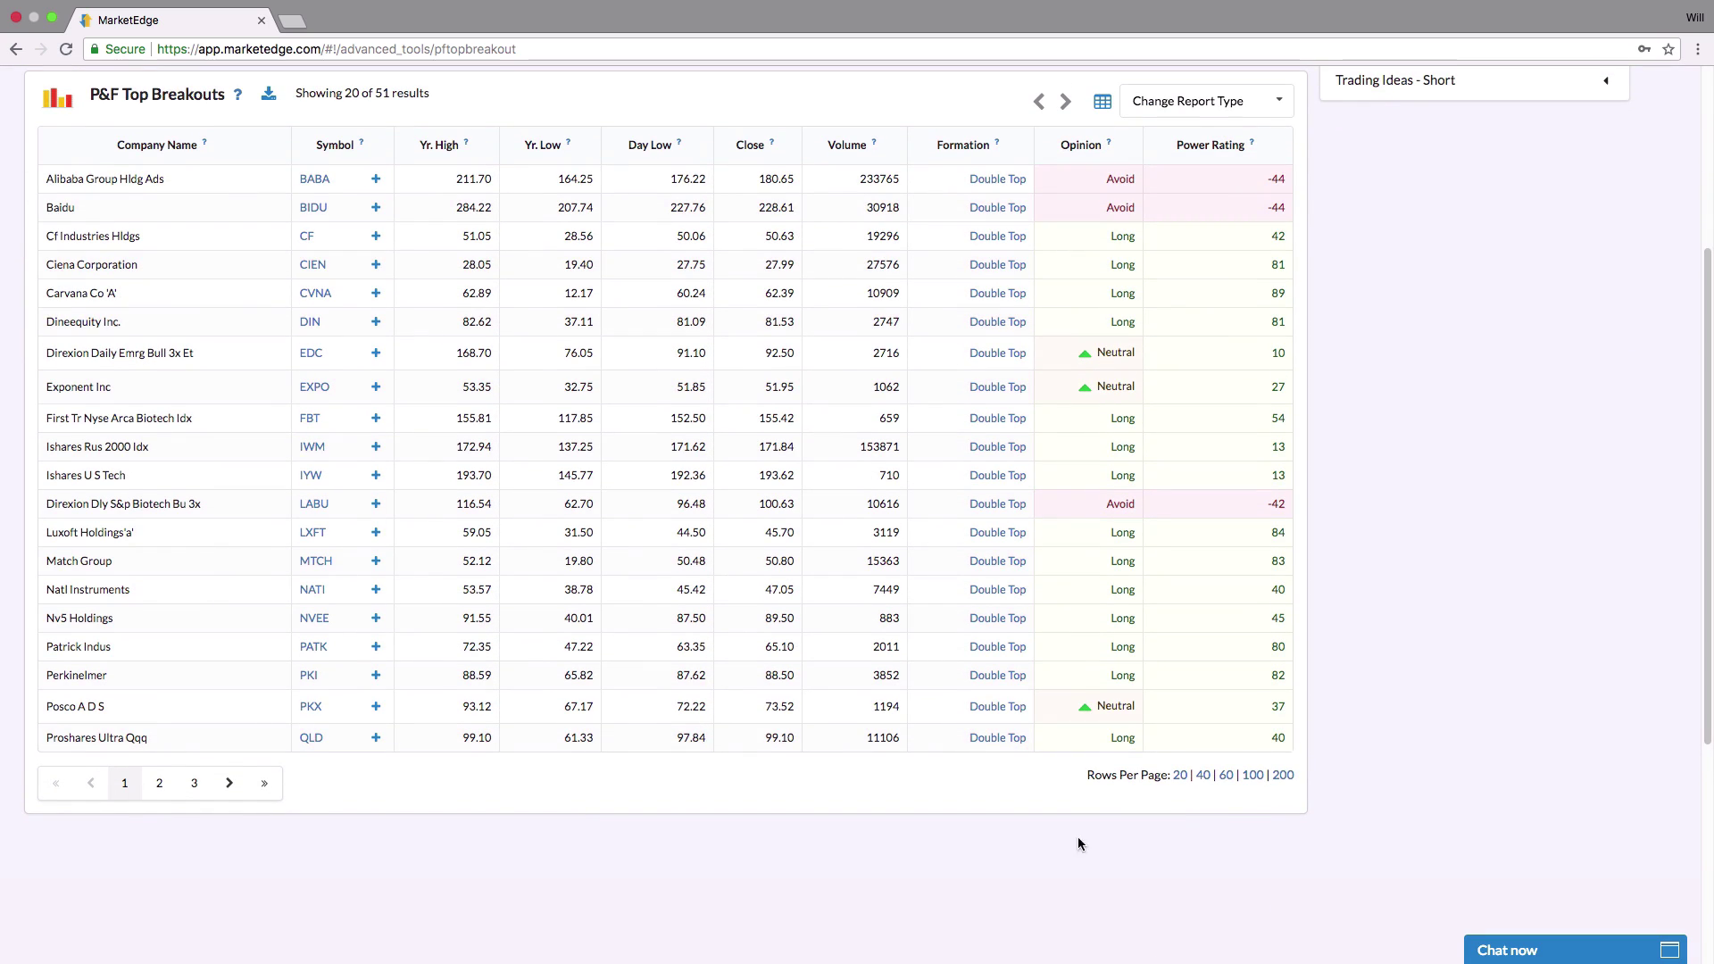
pyautogui.click(1228, 776)
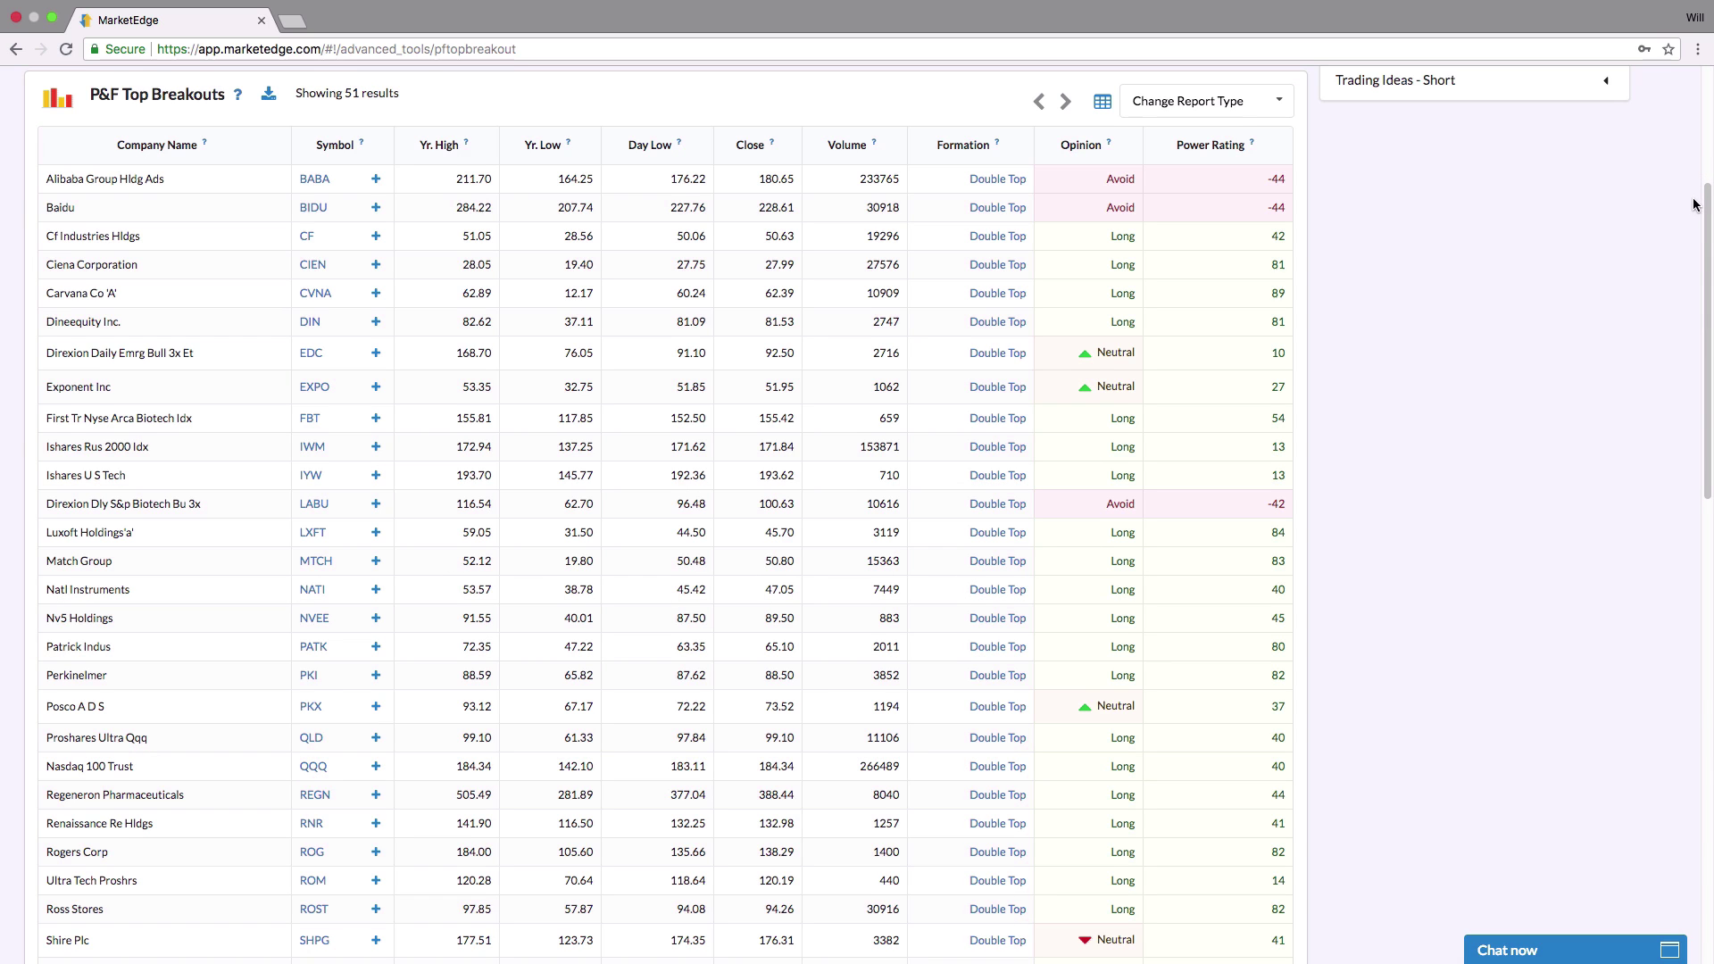
pyautogui.scroll(-8, 1678, 471)
pyautogui.scroll(-2, 1652, 479)
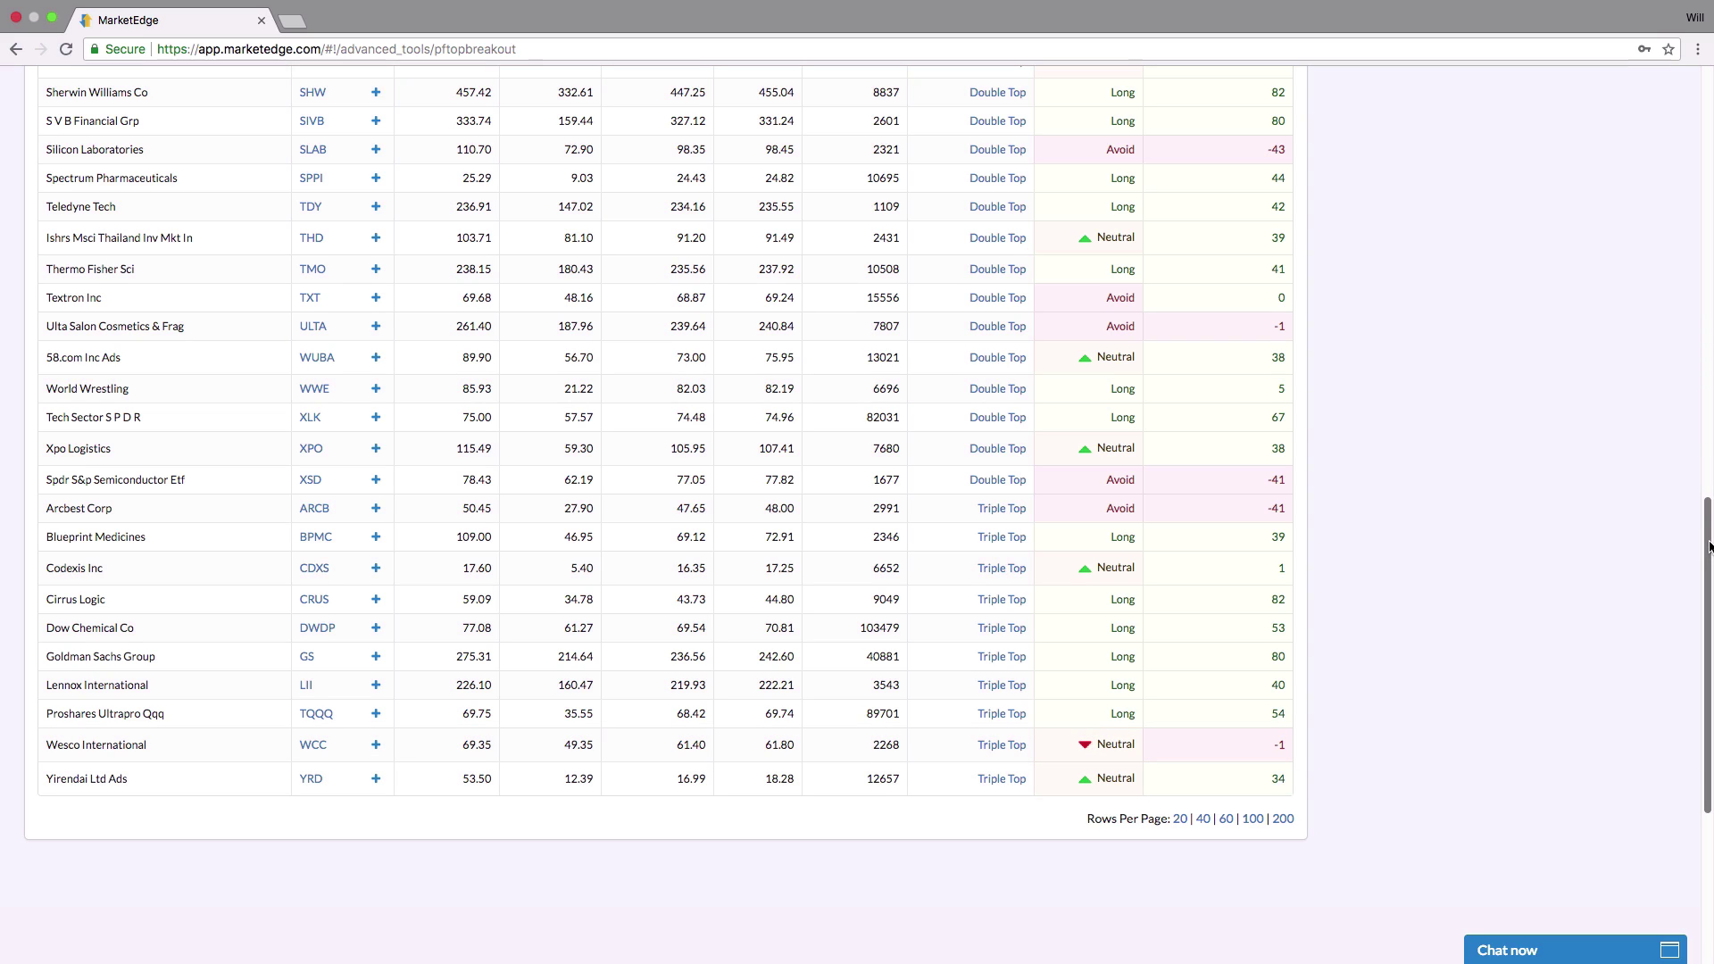
pyautogui.moveTo(1707, 546); pyautogui.dragTo(1709, 98)
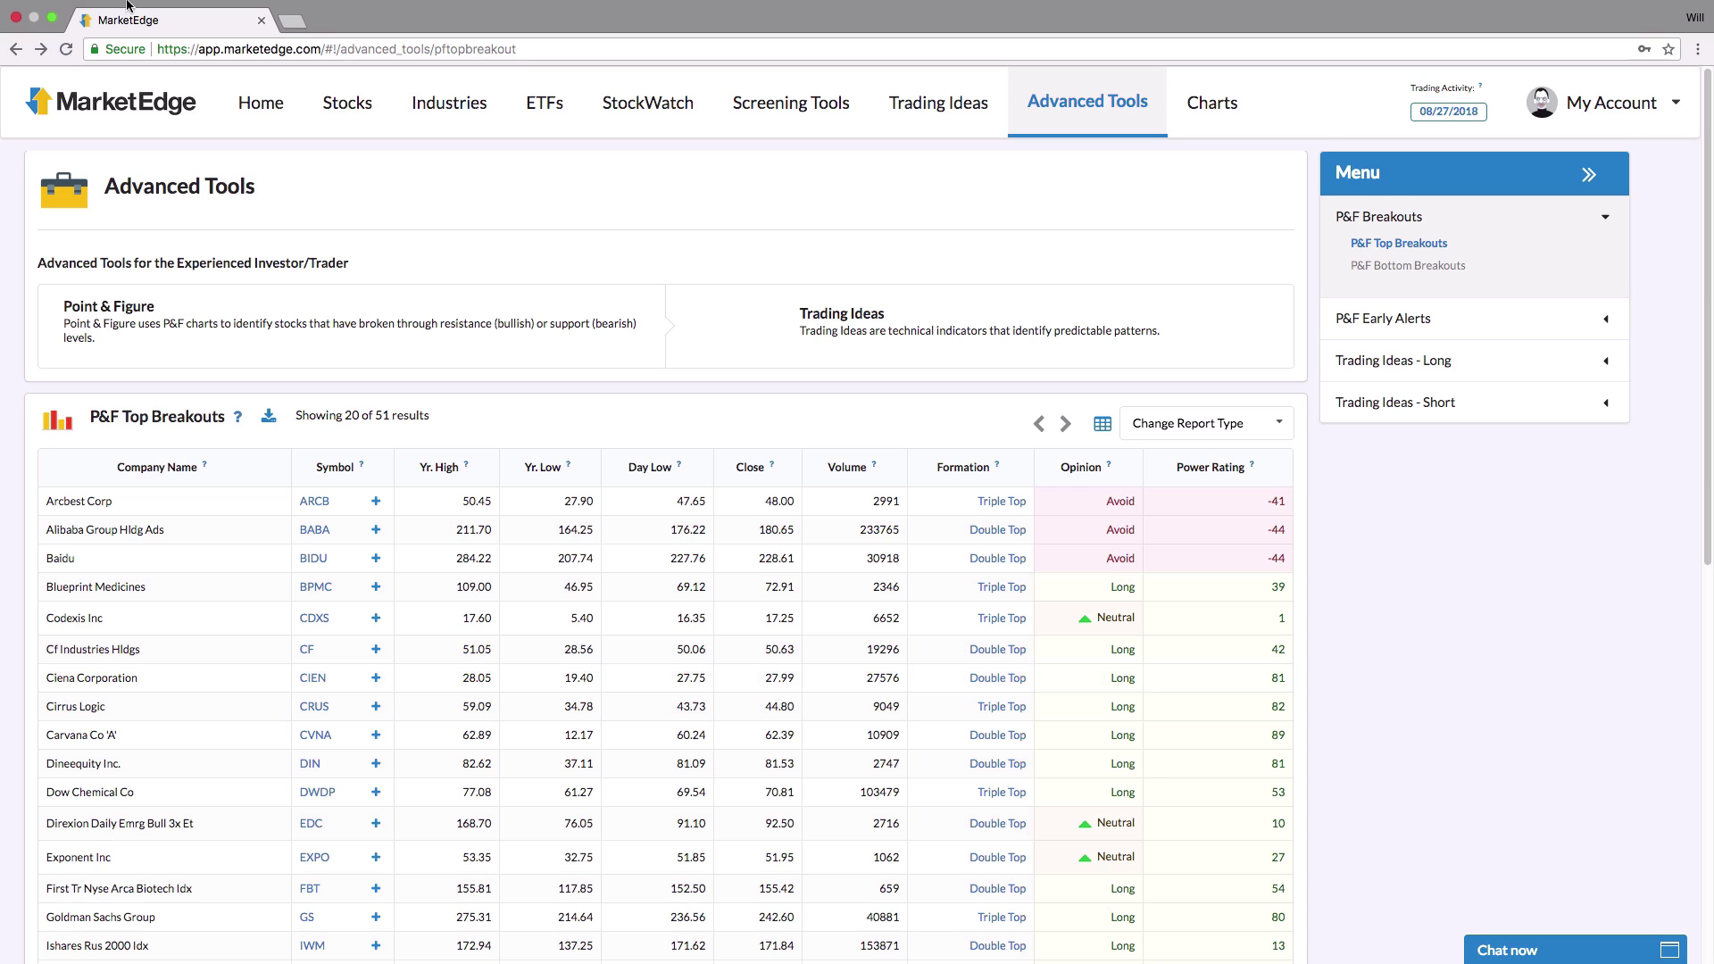
# Step: Look up the symbol CIEN to load Ciena Corp's Second Opinion report
pyautogui.click(332, 104)
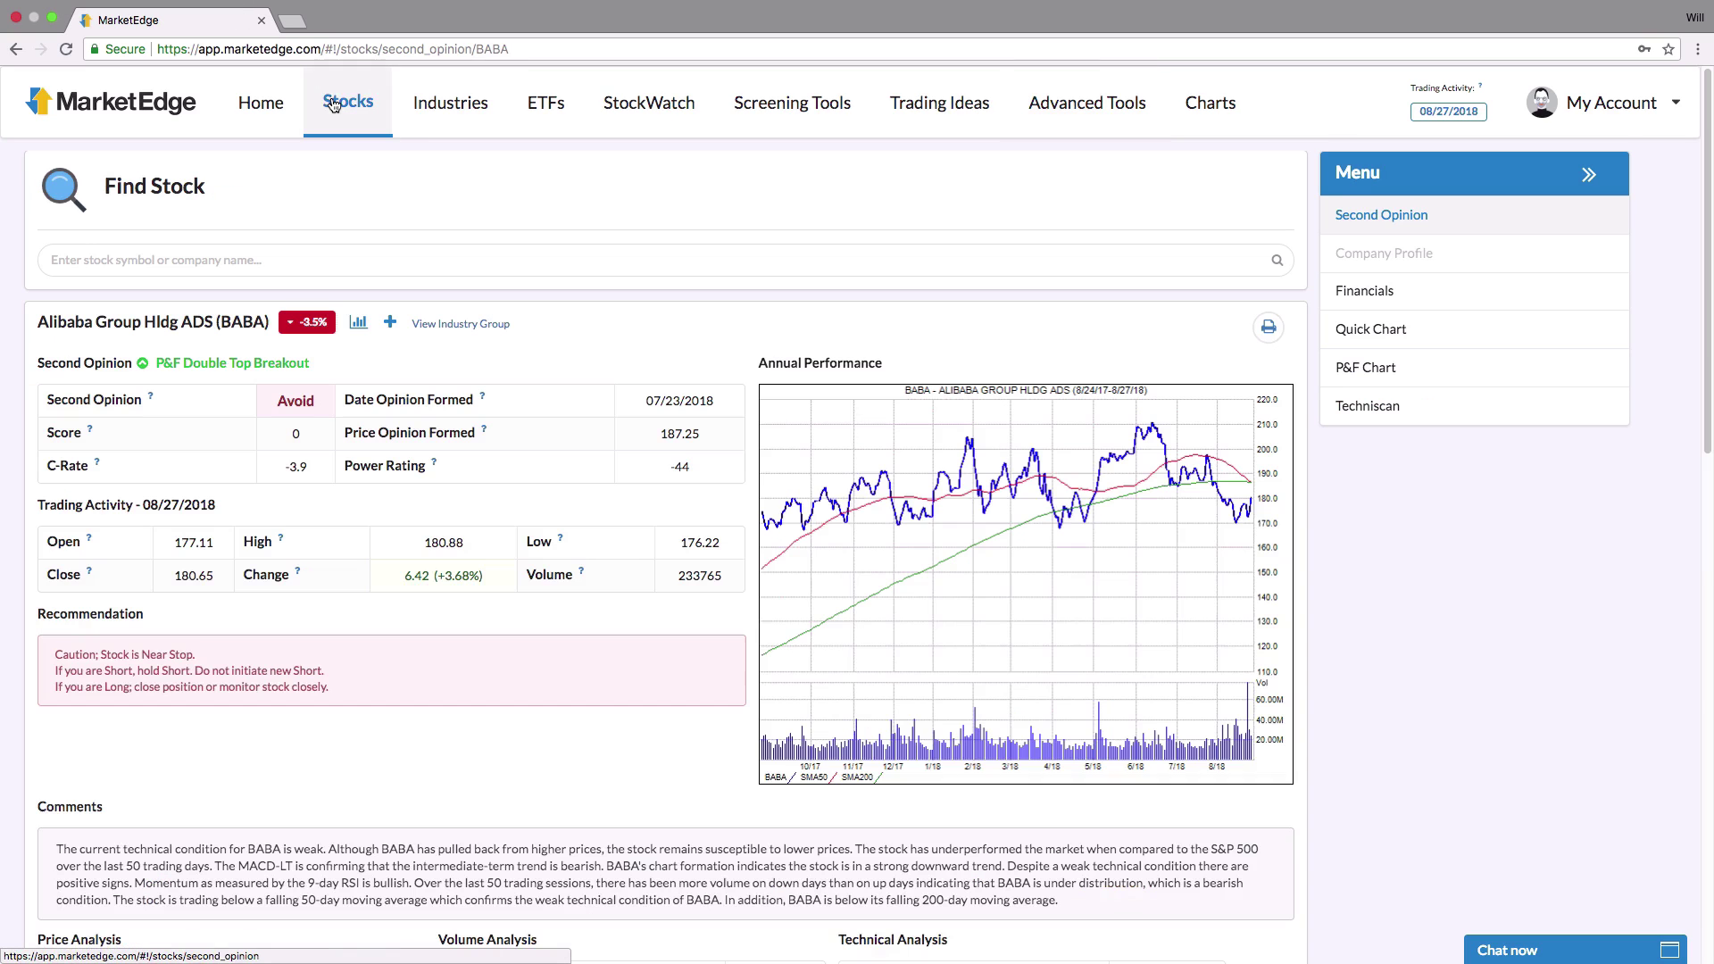
pyautogui.click(298, 260)
pyautogui.write('CIEN')
pyautogui.press('Return')
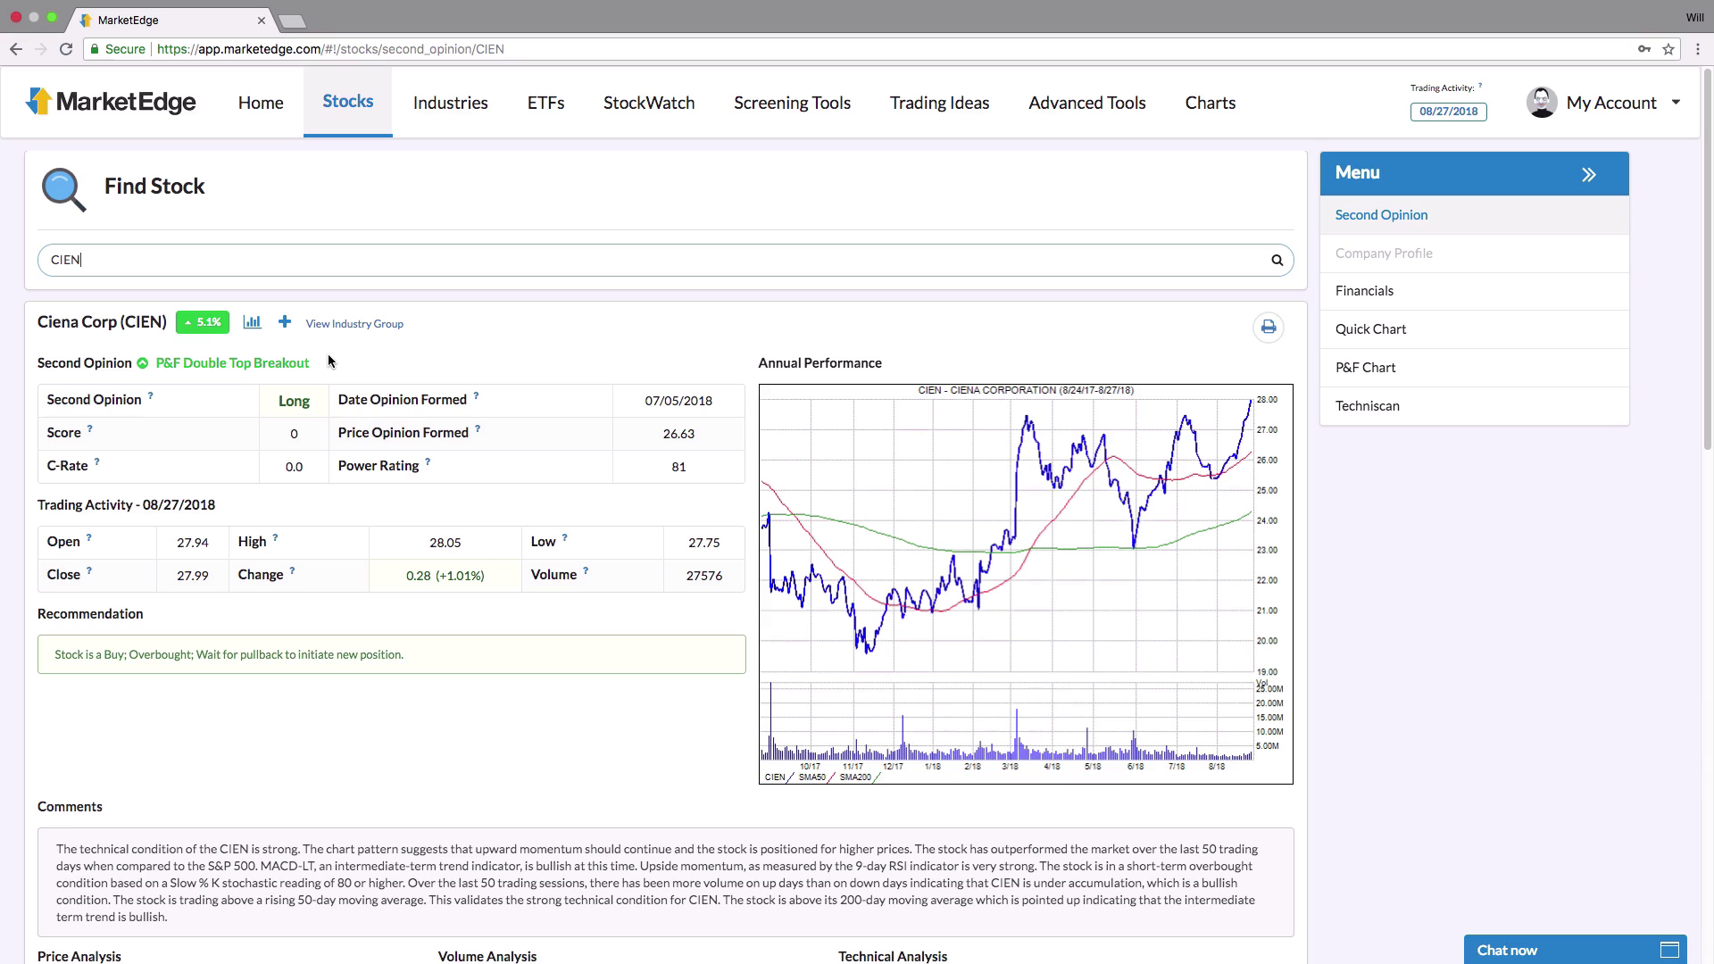
# Step: Show Ciena's Point & Figure chart, with X columns climbing to about 28.00
pyautogui.click(1383, 373)
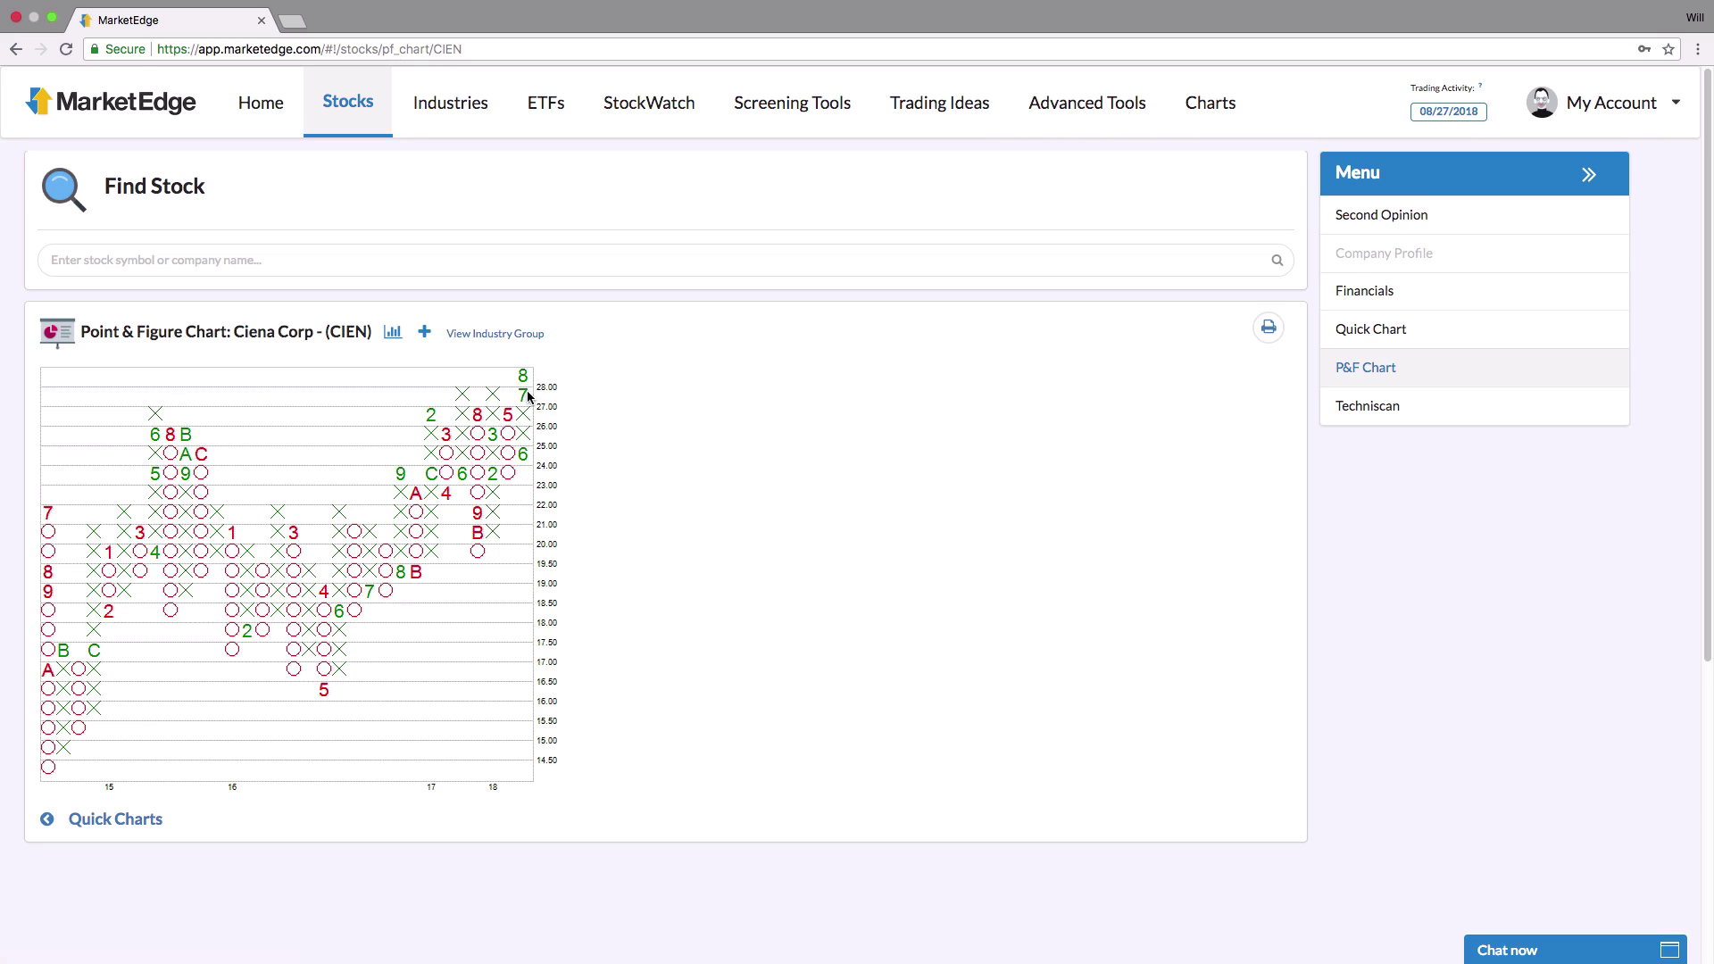
# Step: Open Advanced Tools' P&F Early Alert Buy Signals report listing 110 stocks
pyautogui.click(1100, 105)
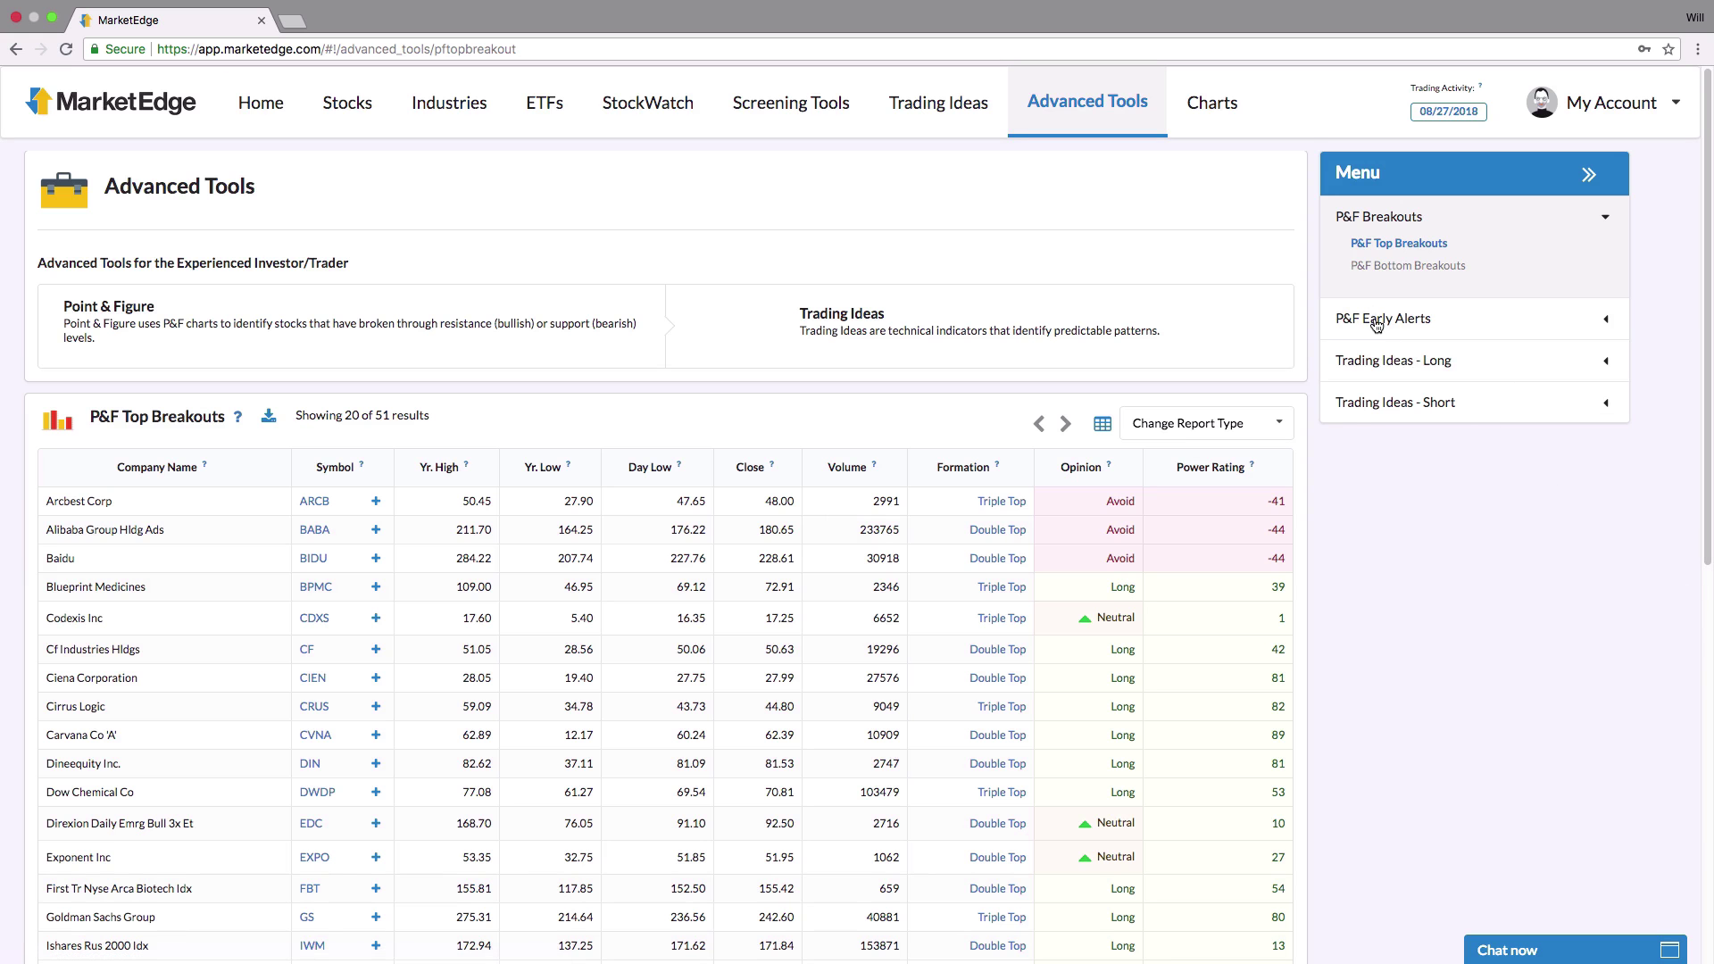
pyautogui.click(1373, 317)
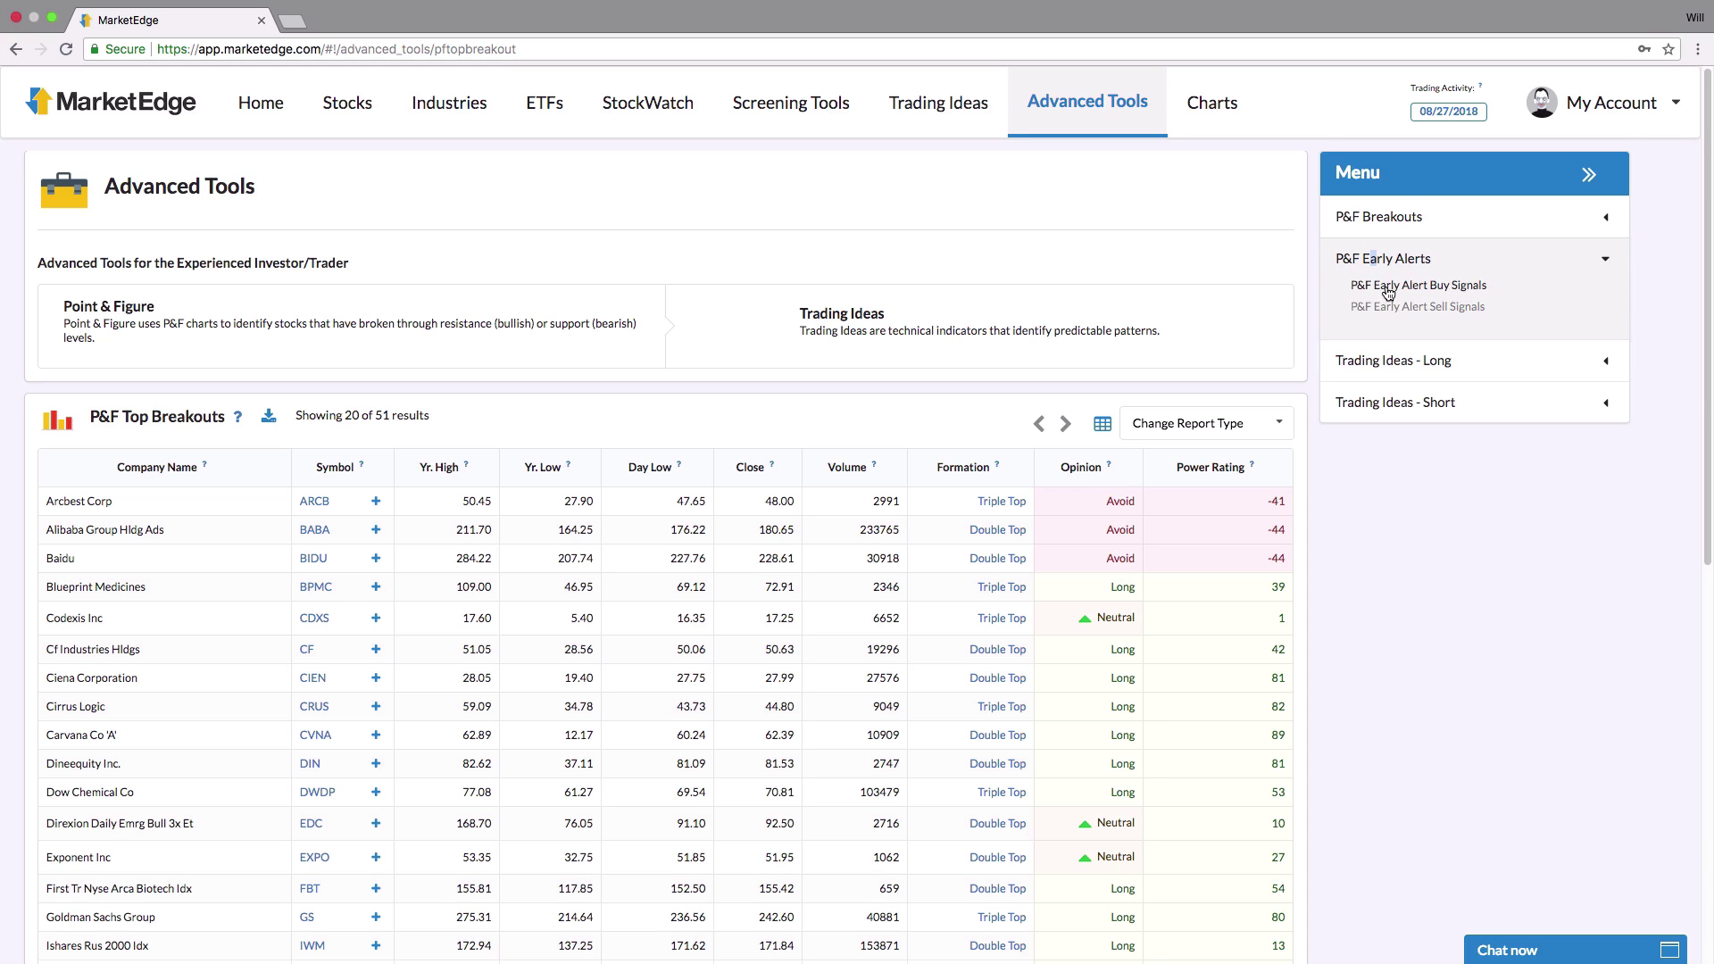
pyautogui.click(1387, 289)
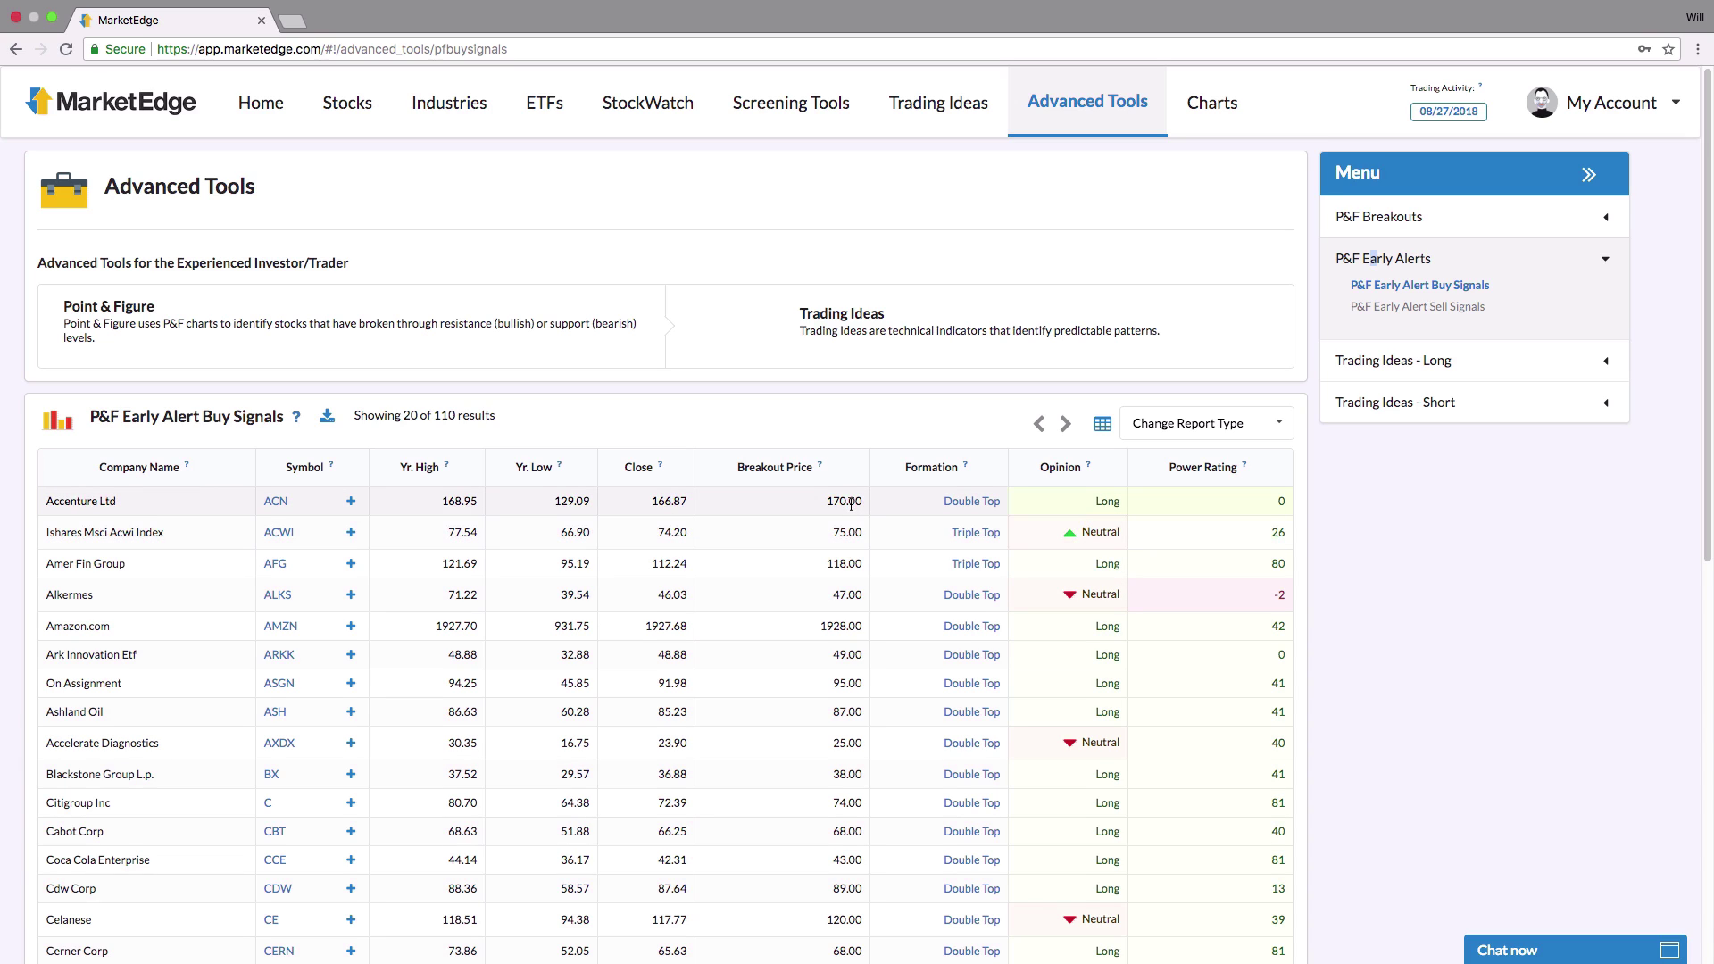
pyautogui.moveTo(996, 510)
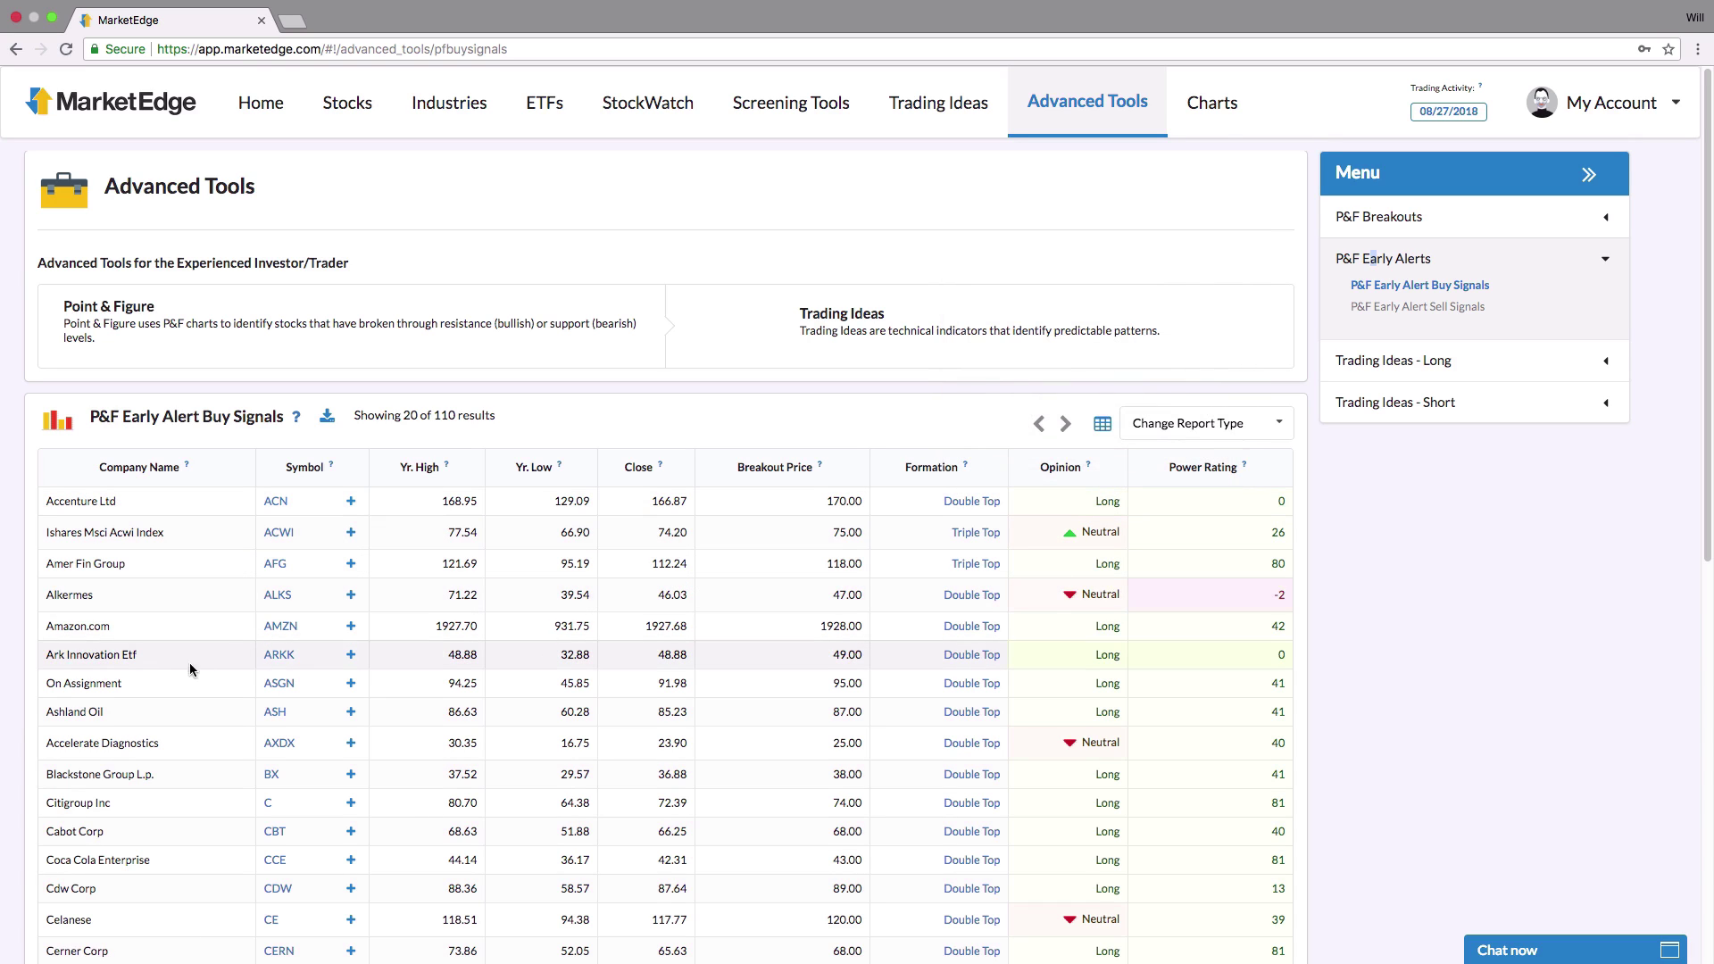
# Step: Go to the Help Center from the My Account menu
pyautogui.moveTo(295, 629)
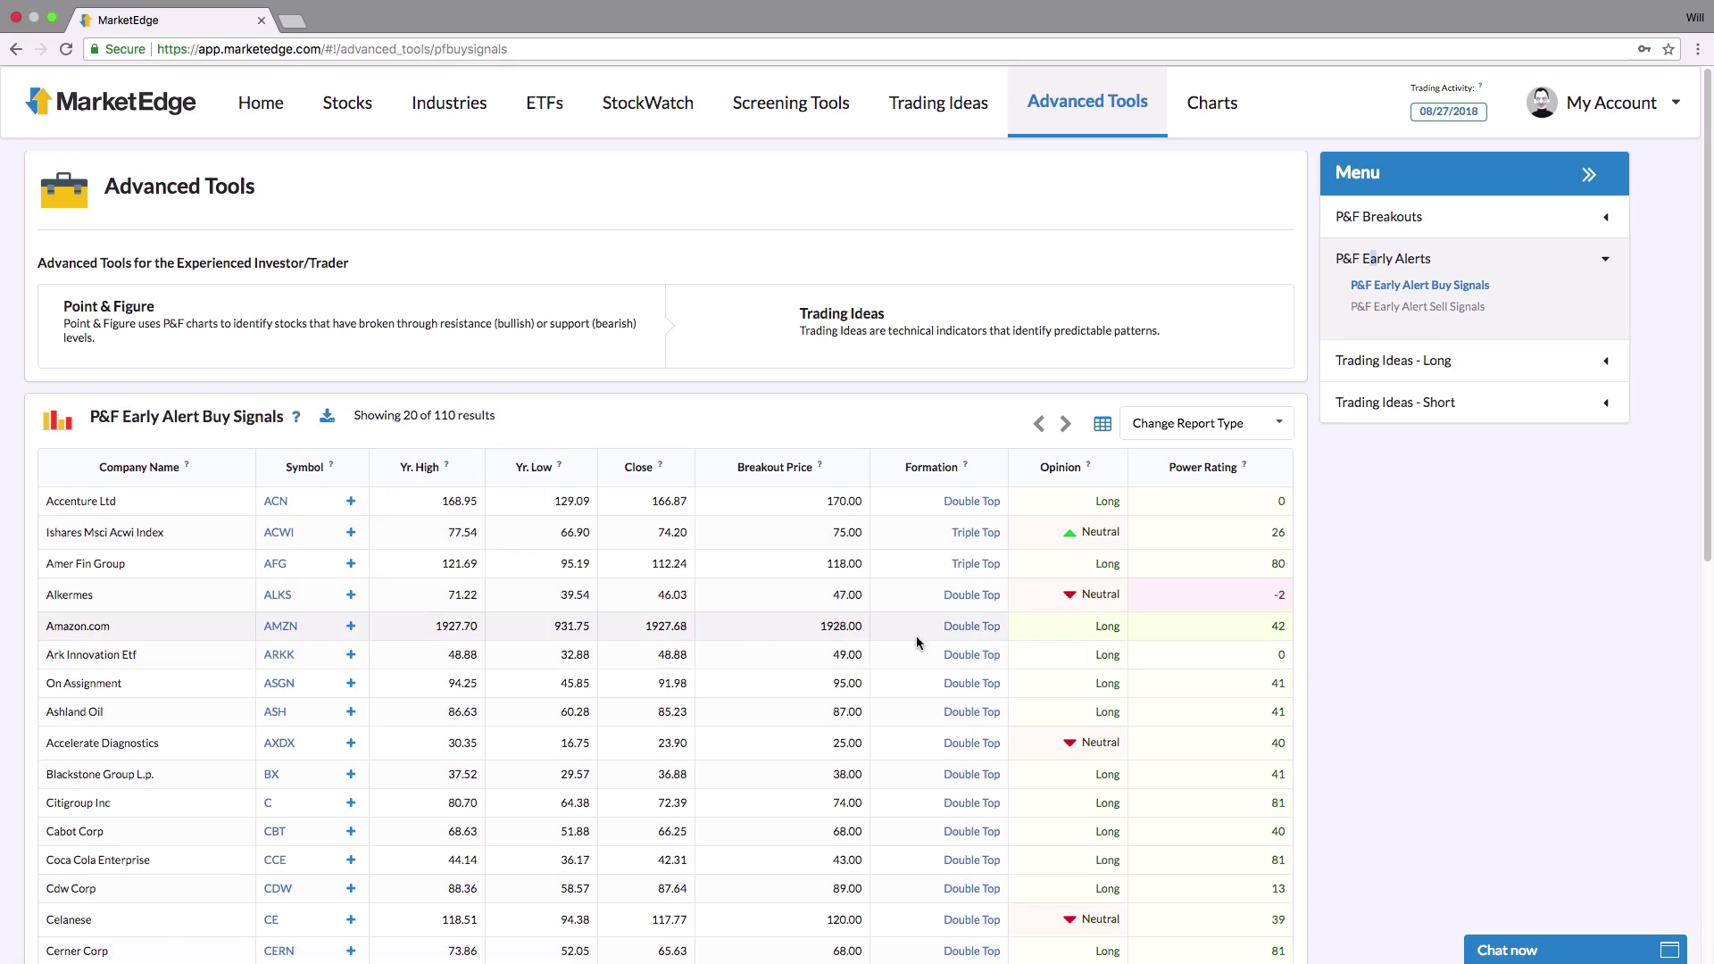
pyautogui.moveTo(963, 633)
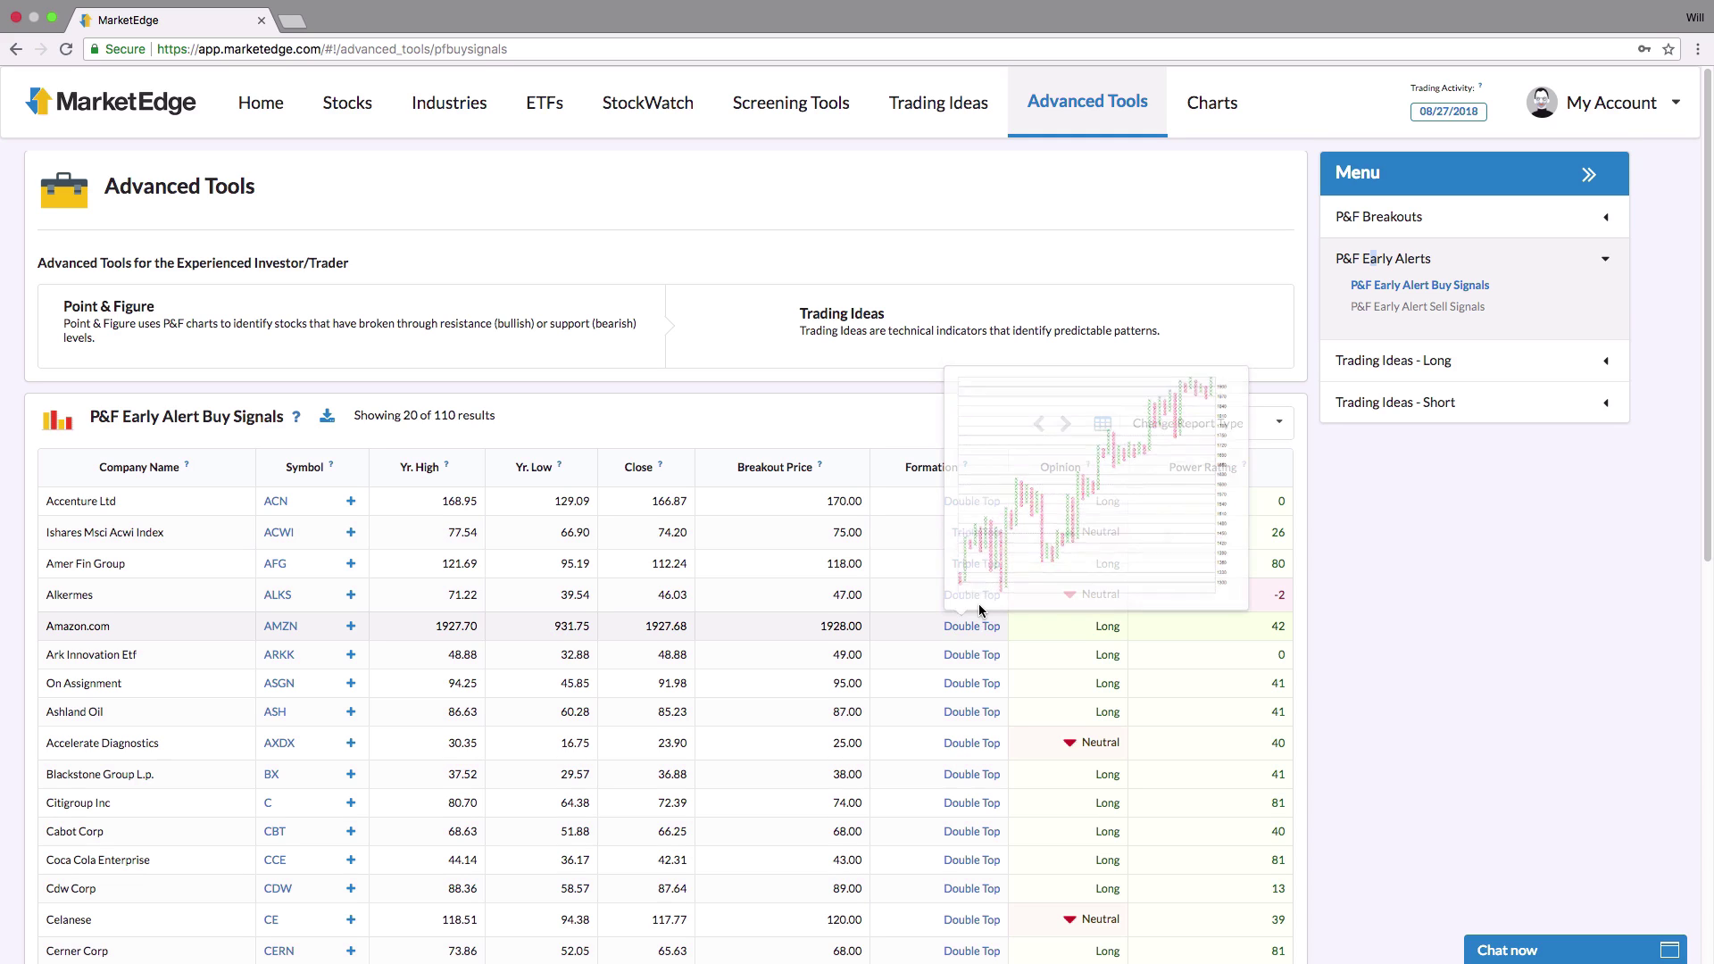
pyautogui.moveTo(279, 786)
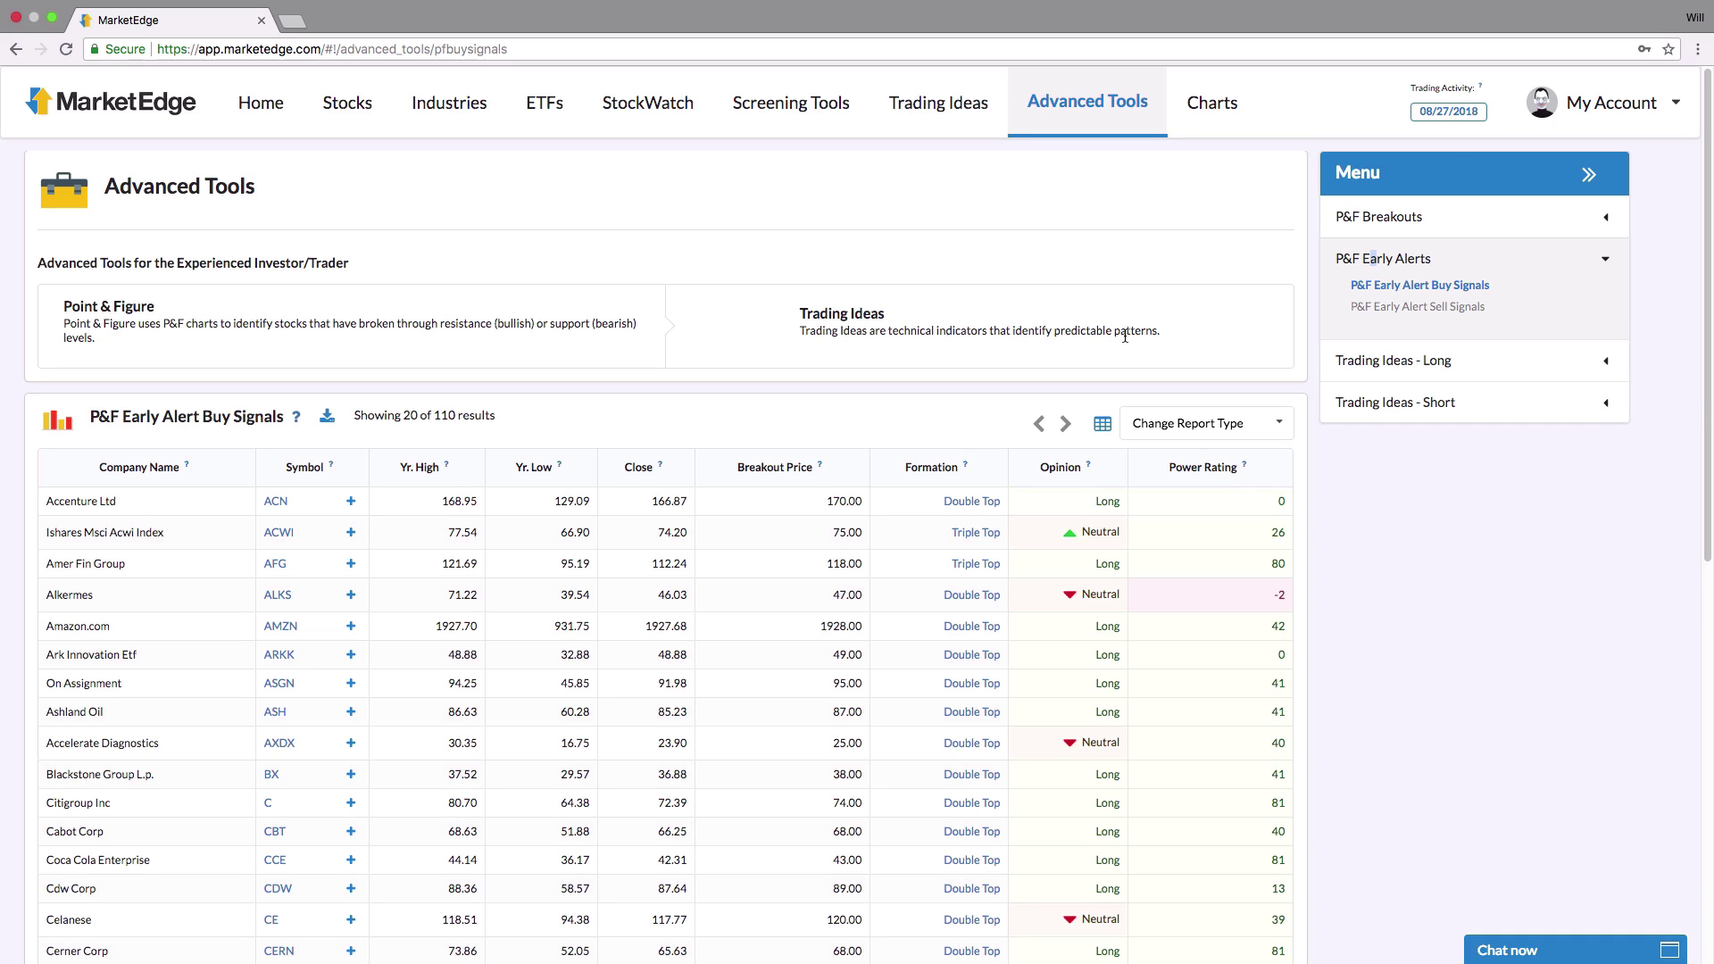
pyautogui.click(1549, 118)
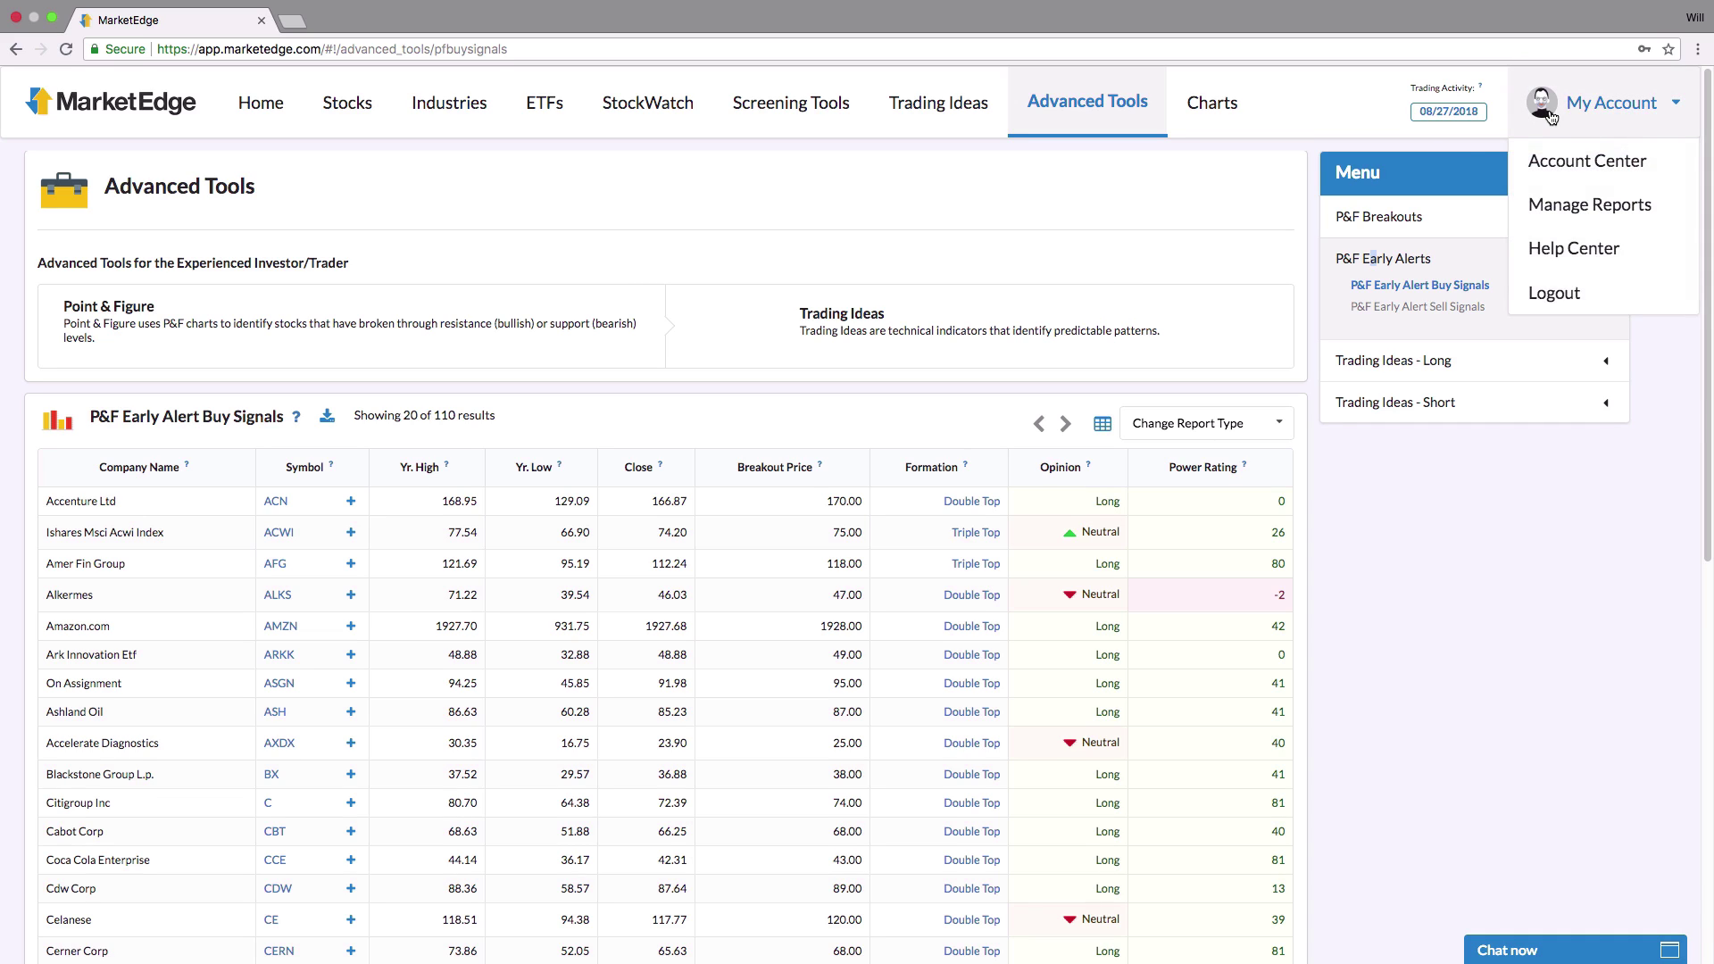
pyautogui.click(1588, 242)
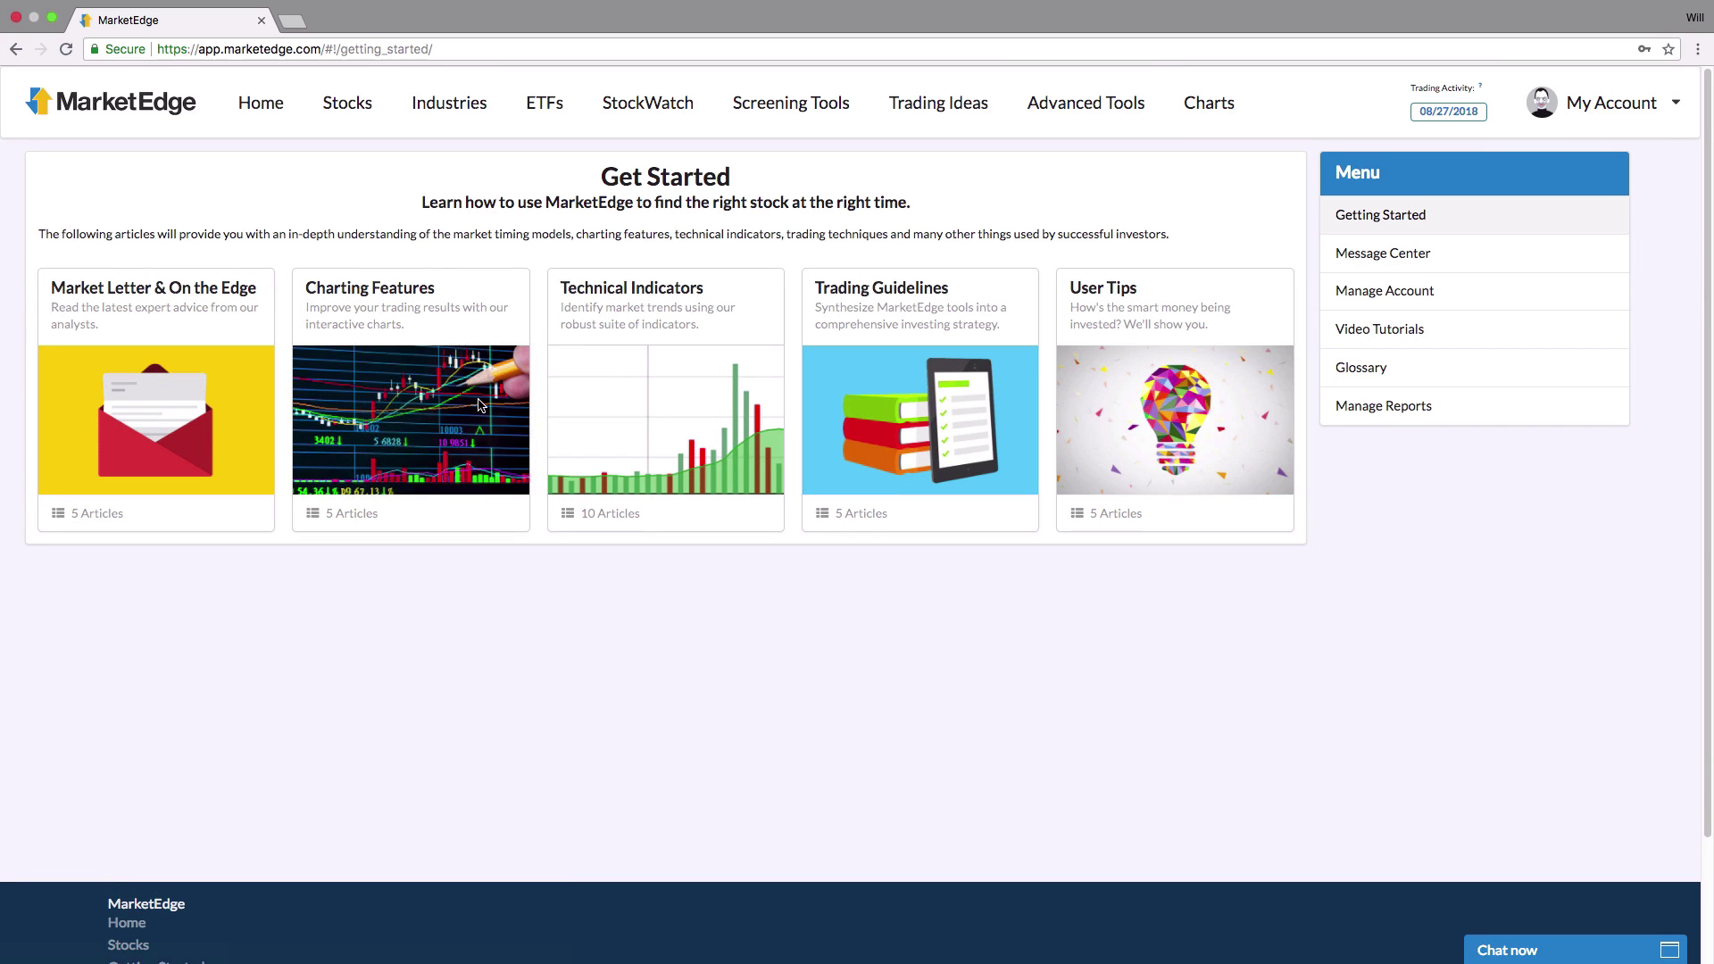
# Step: Open the Charting Features topic's Point & Figure Chart Formations article
pyautogui.moveTo(390, 412)
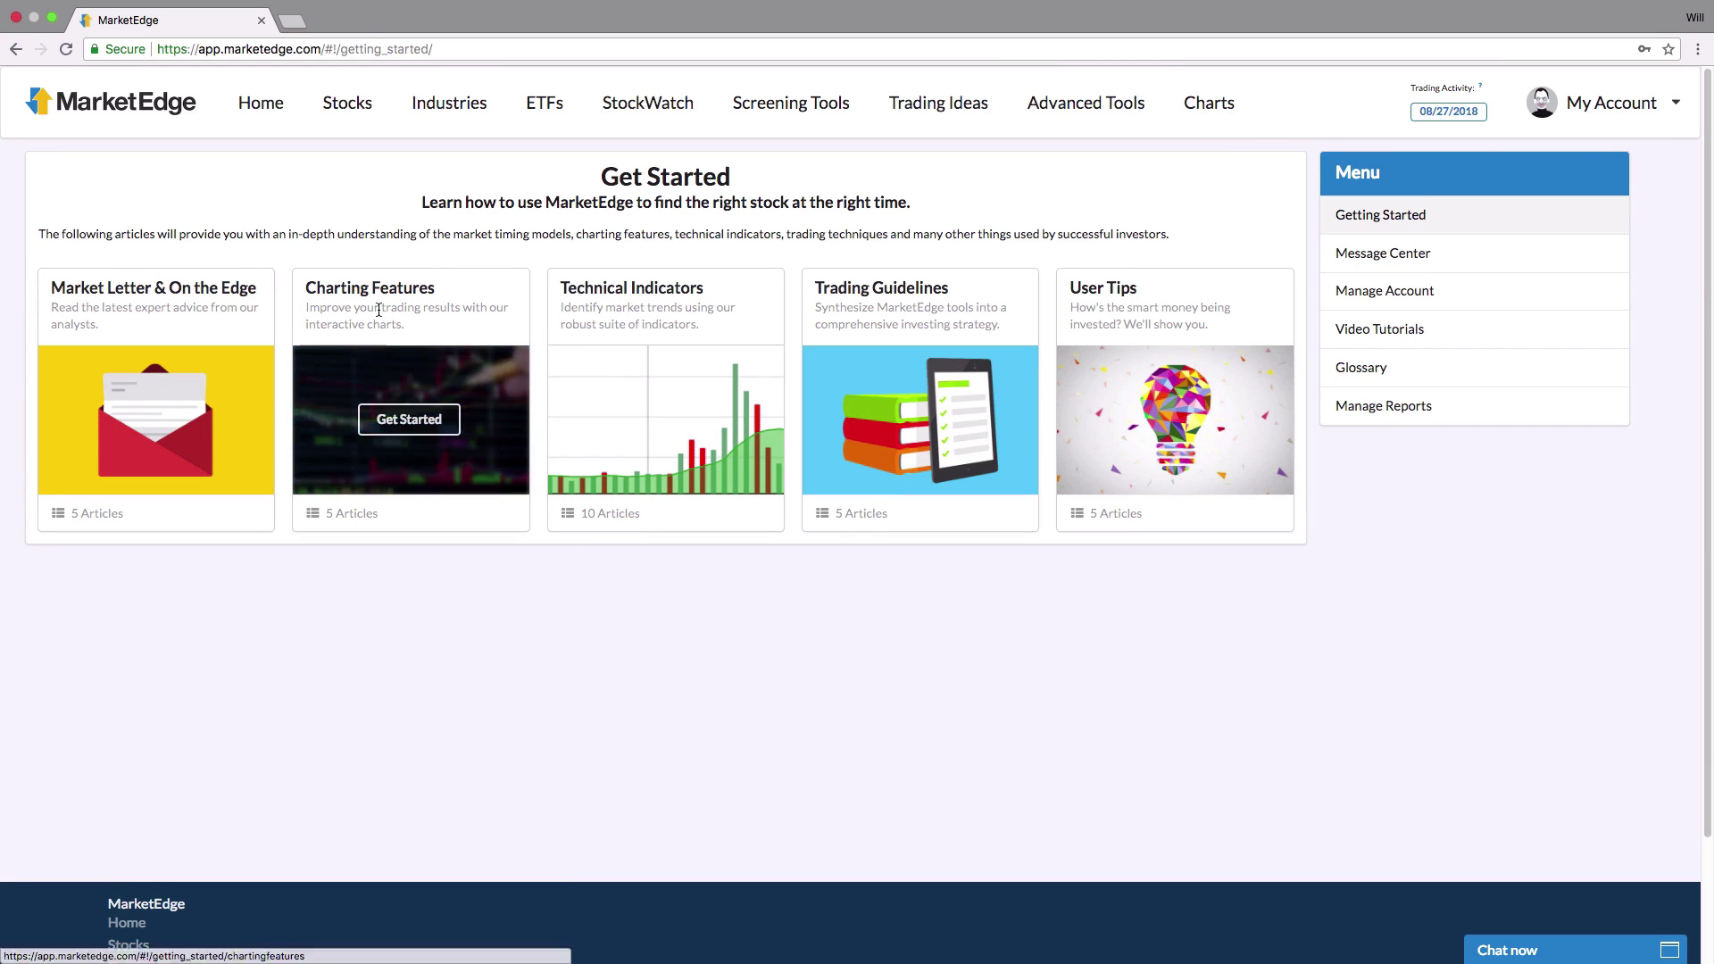
pyautogui.click(400, 432)
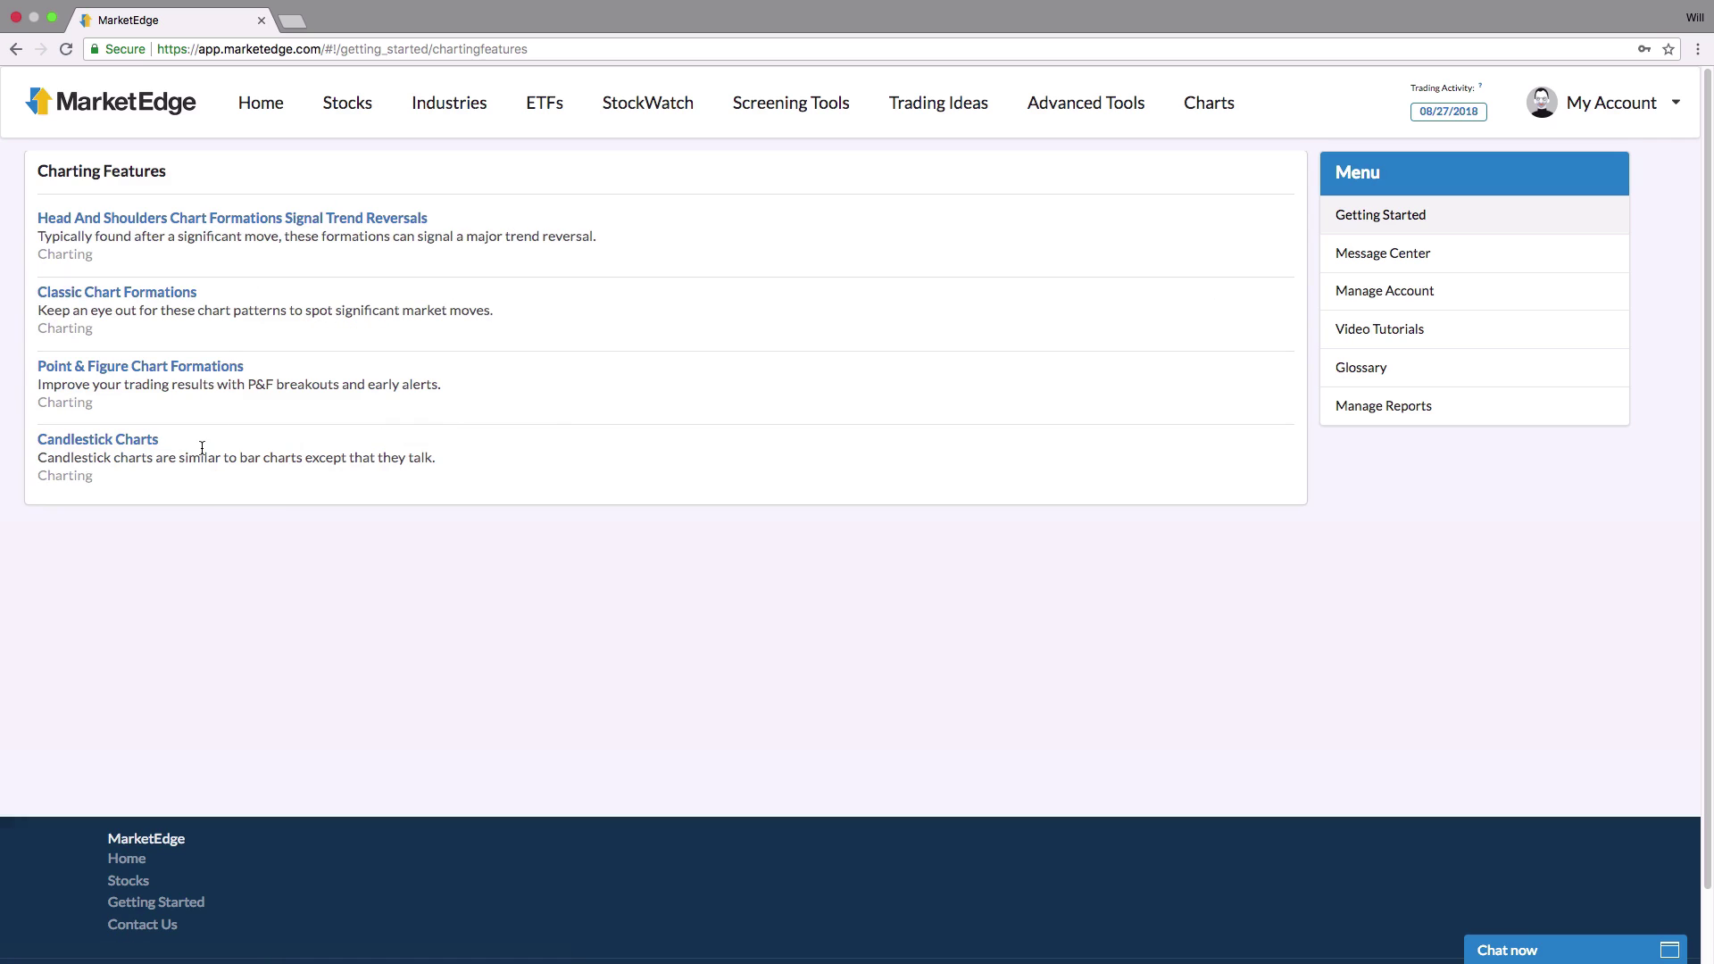
pyautogui.click(134, 366)
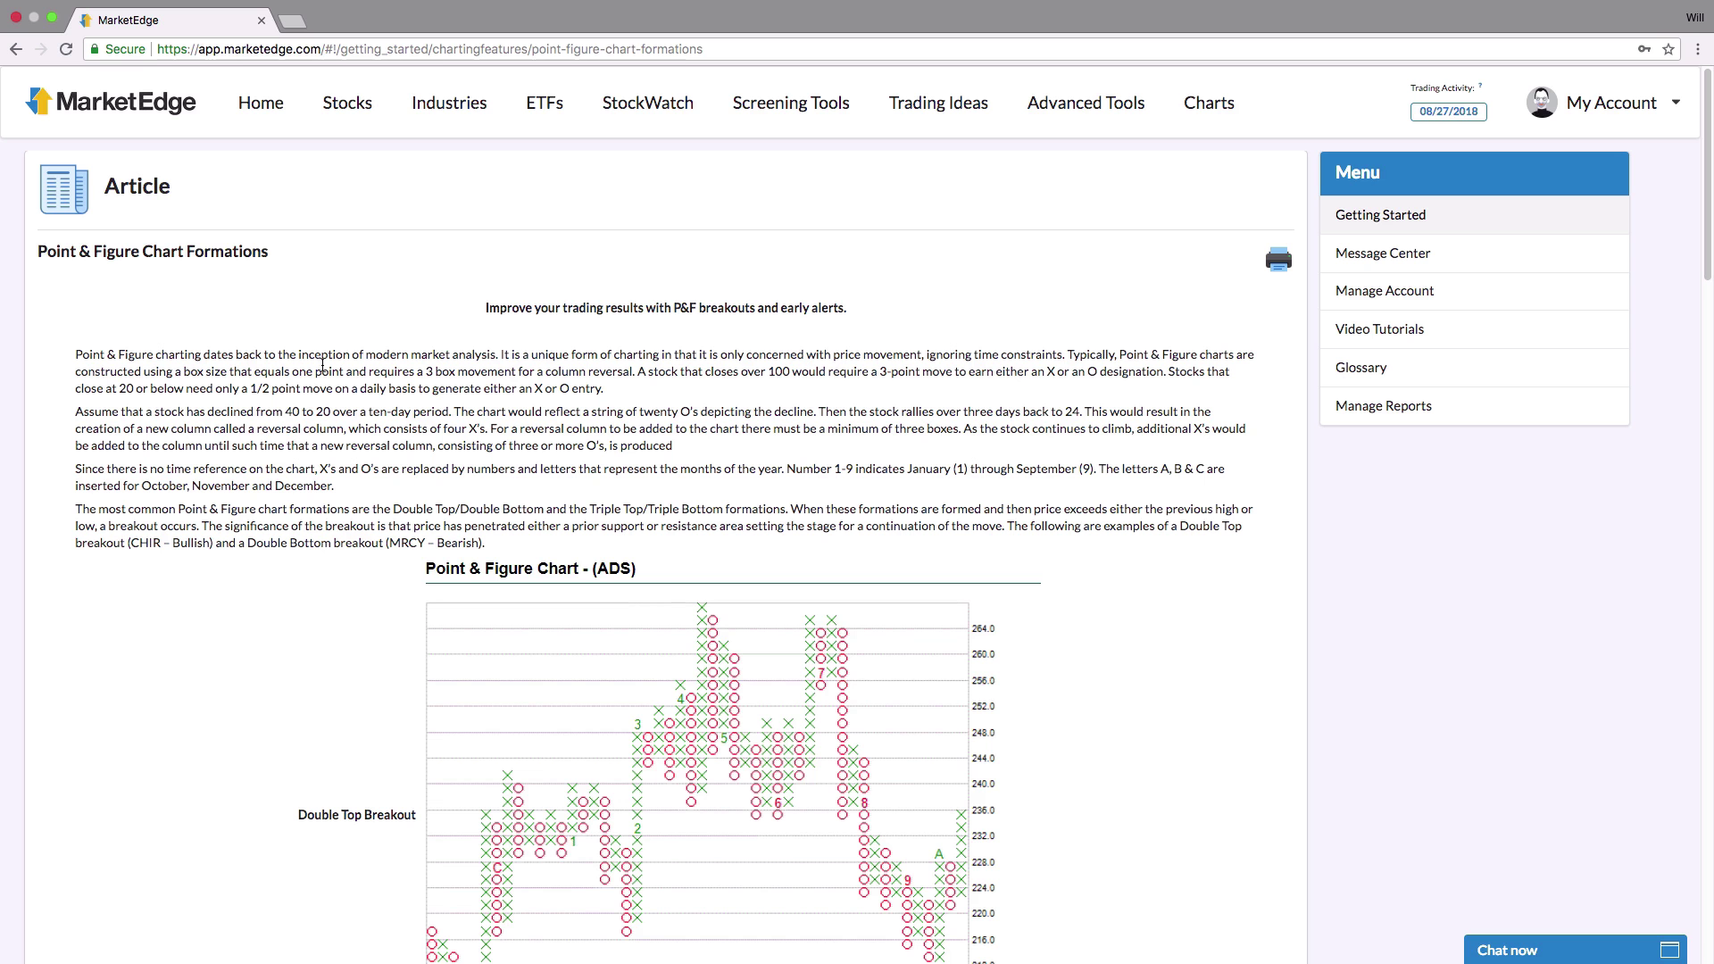
# Step: Scroll the article to the AXDX Double Bottom Breakout chart and its 80.3%/82.1% profitability table
pyautogui.scroll(-7, 357, 511)
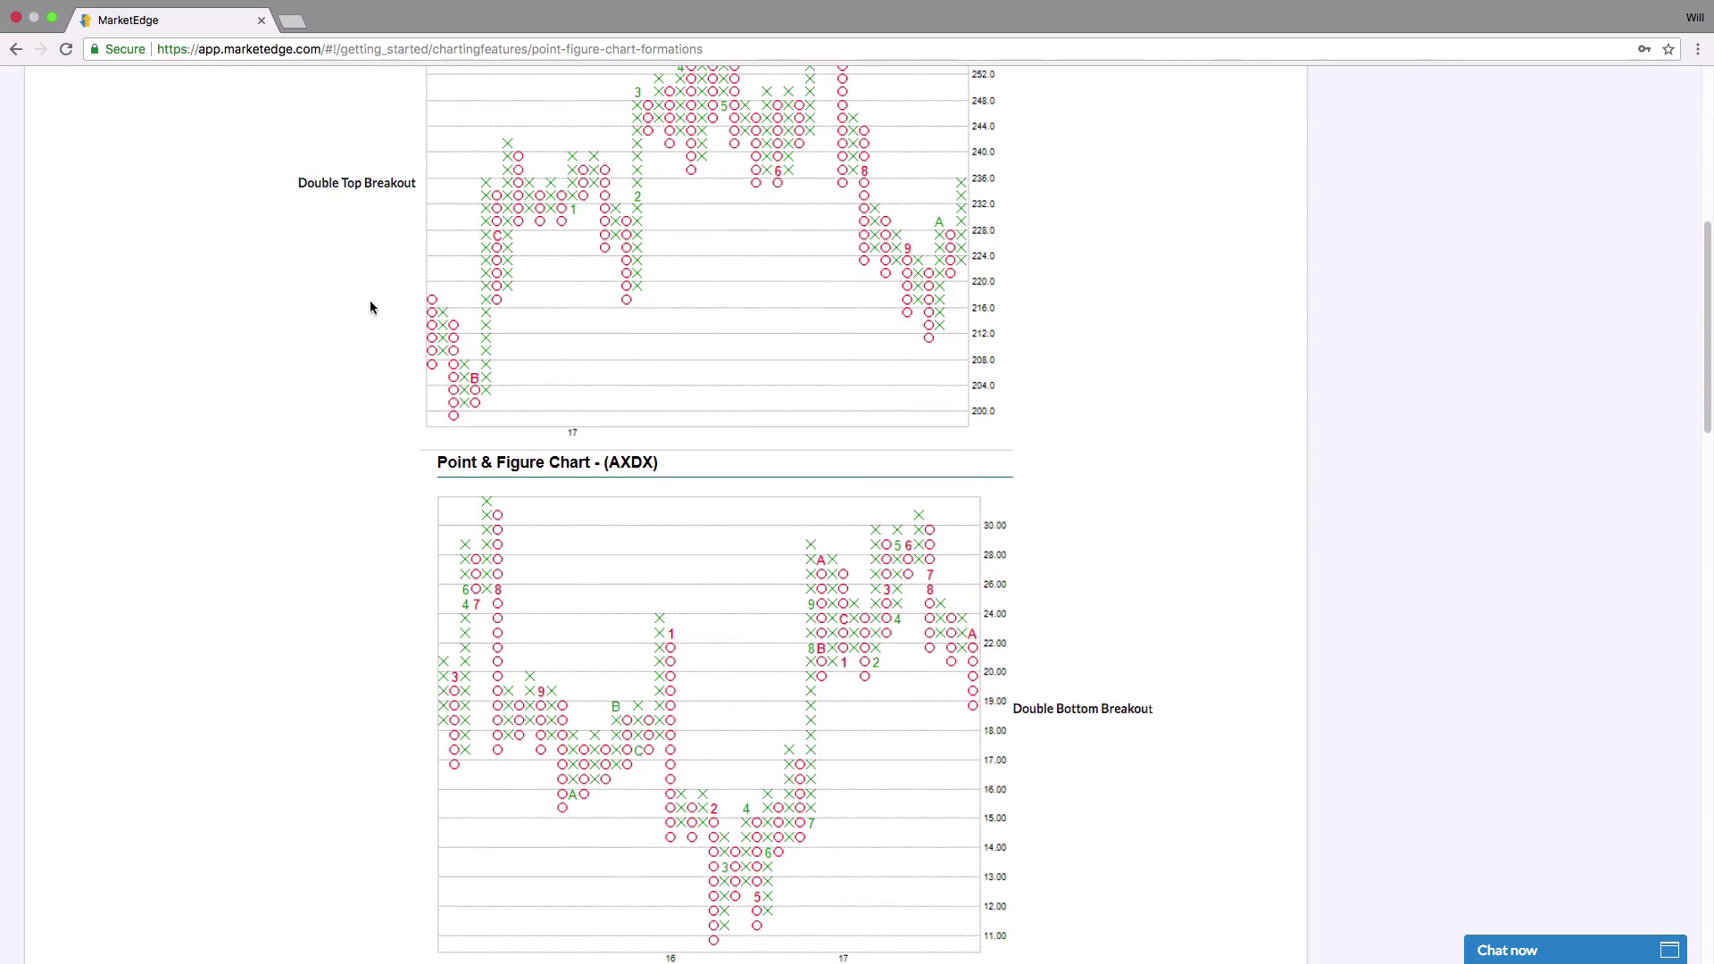
pyautogui.scroll(-8, 1095, 723)
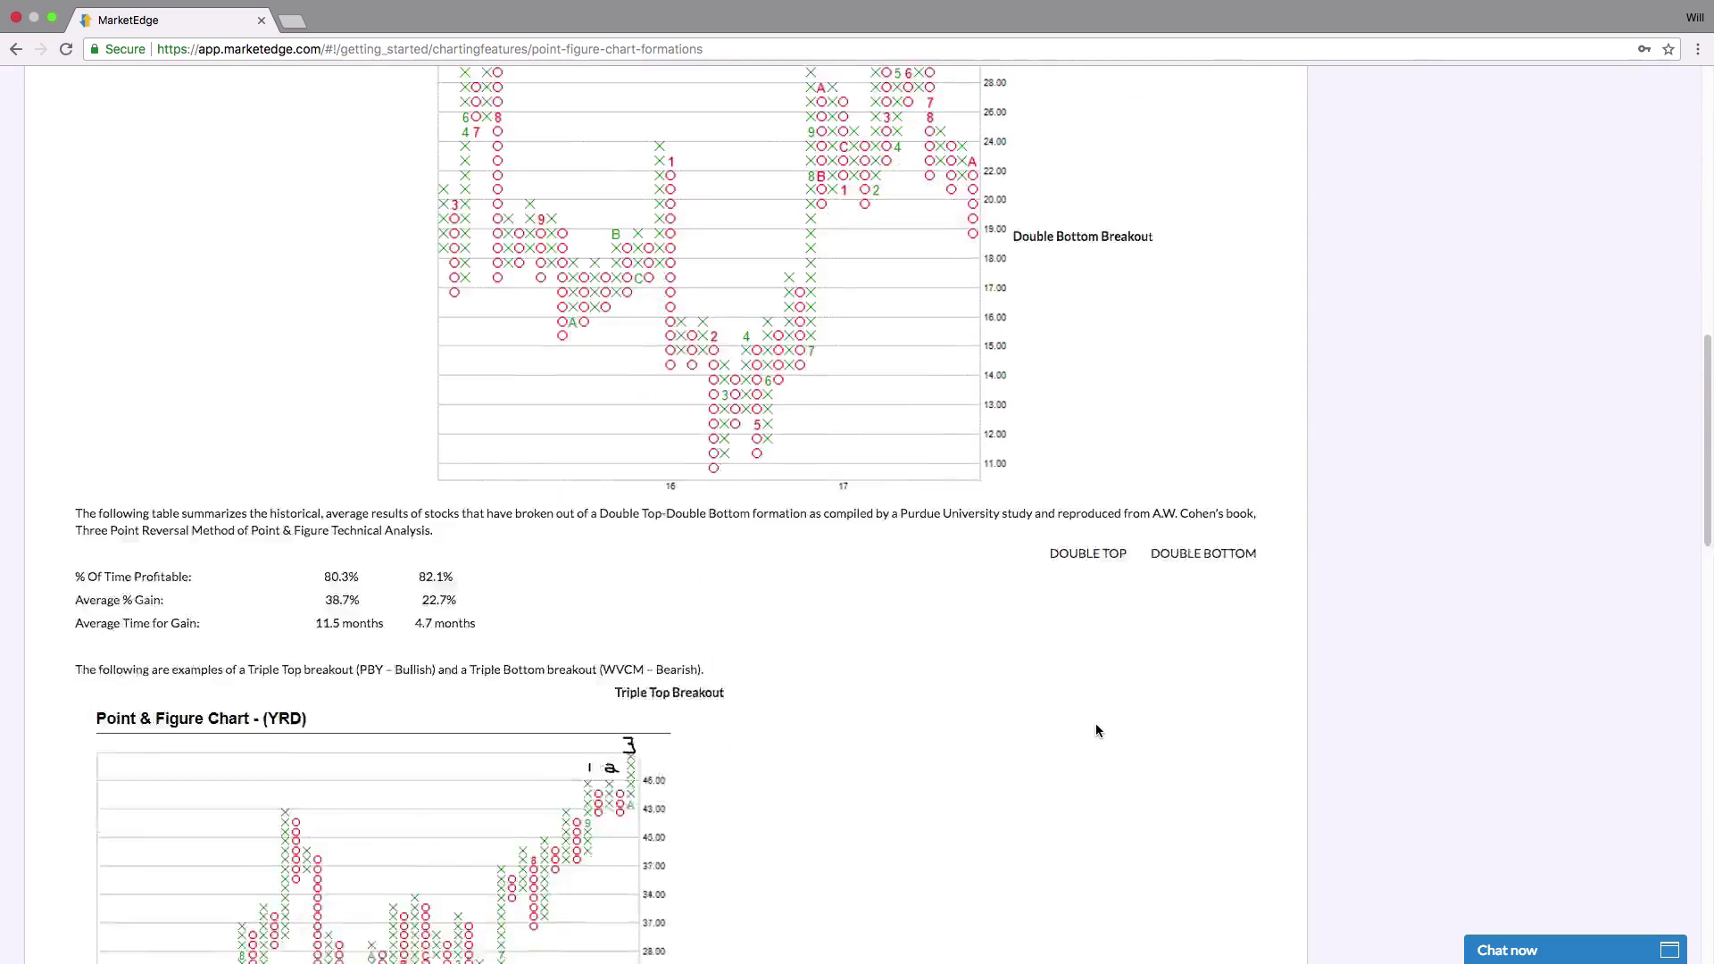
pyautogui.scroll(-11, 648, 677)
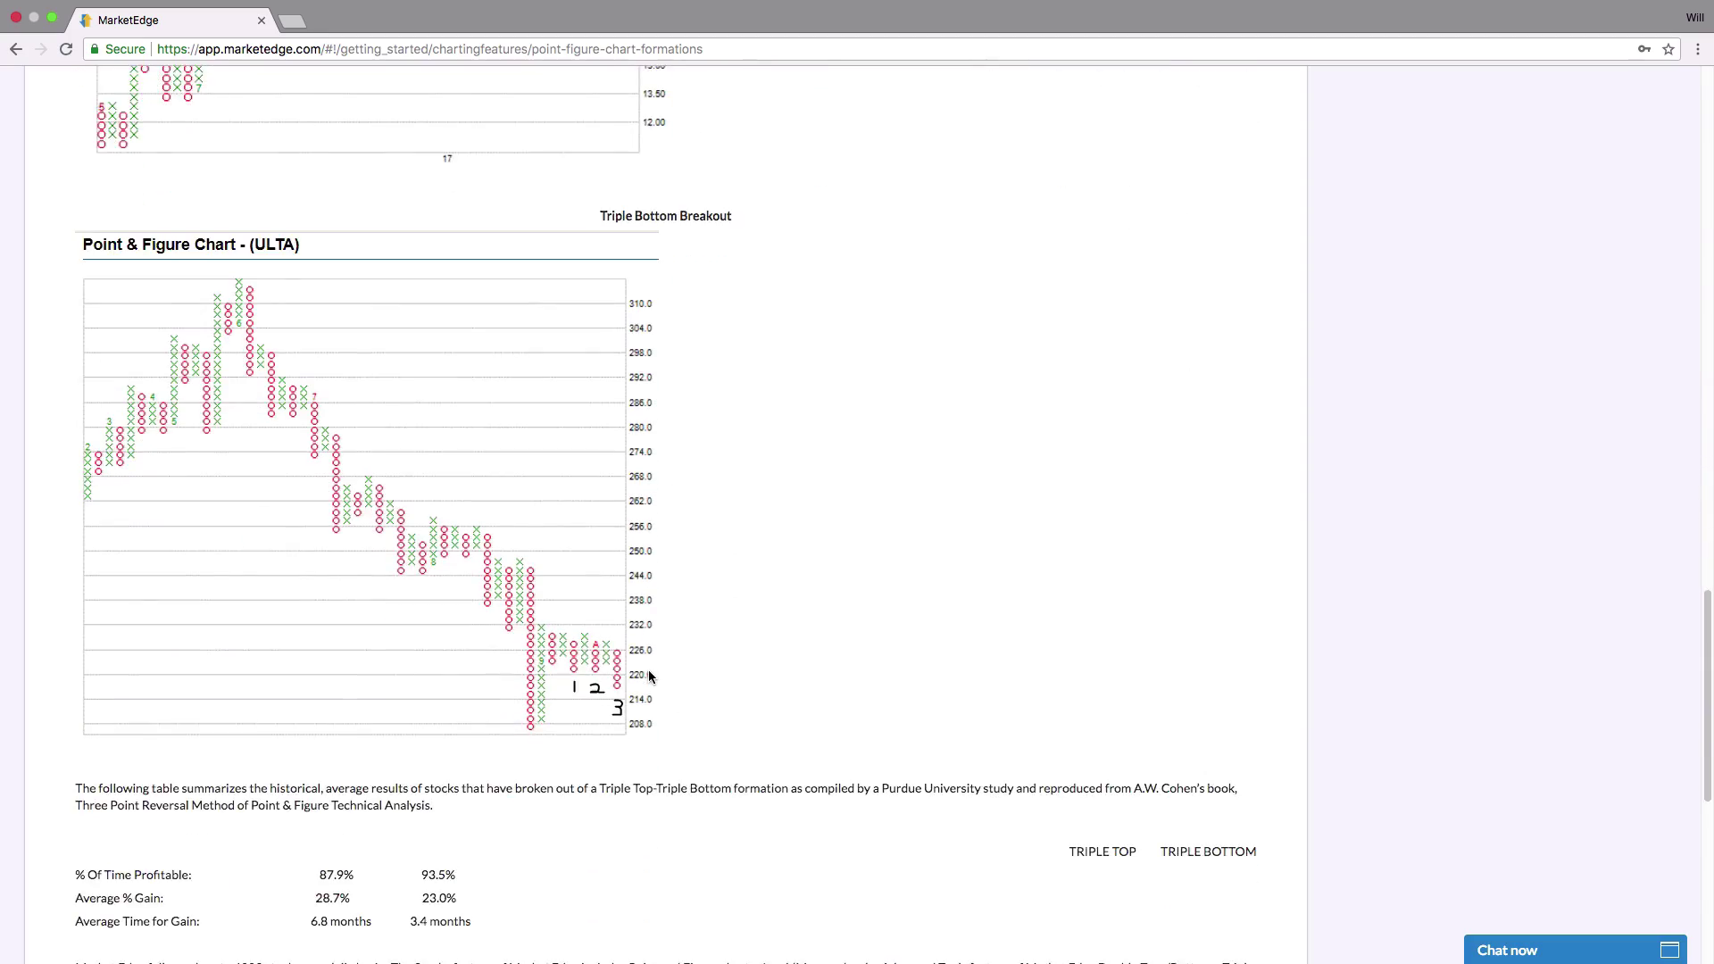
pyautogui.scroll(-5, 648, 677)
pyautogui.scroll(14, 648, 676)
pyautogui.scroll(20, 648, 677)
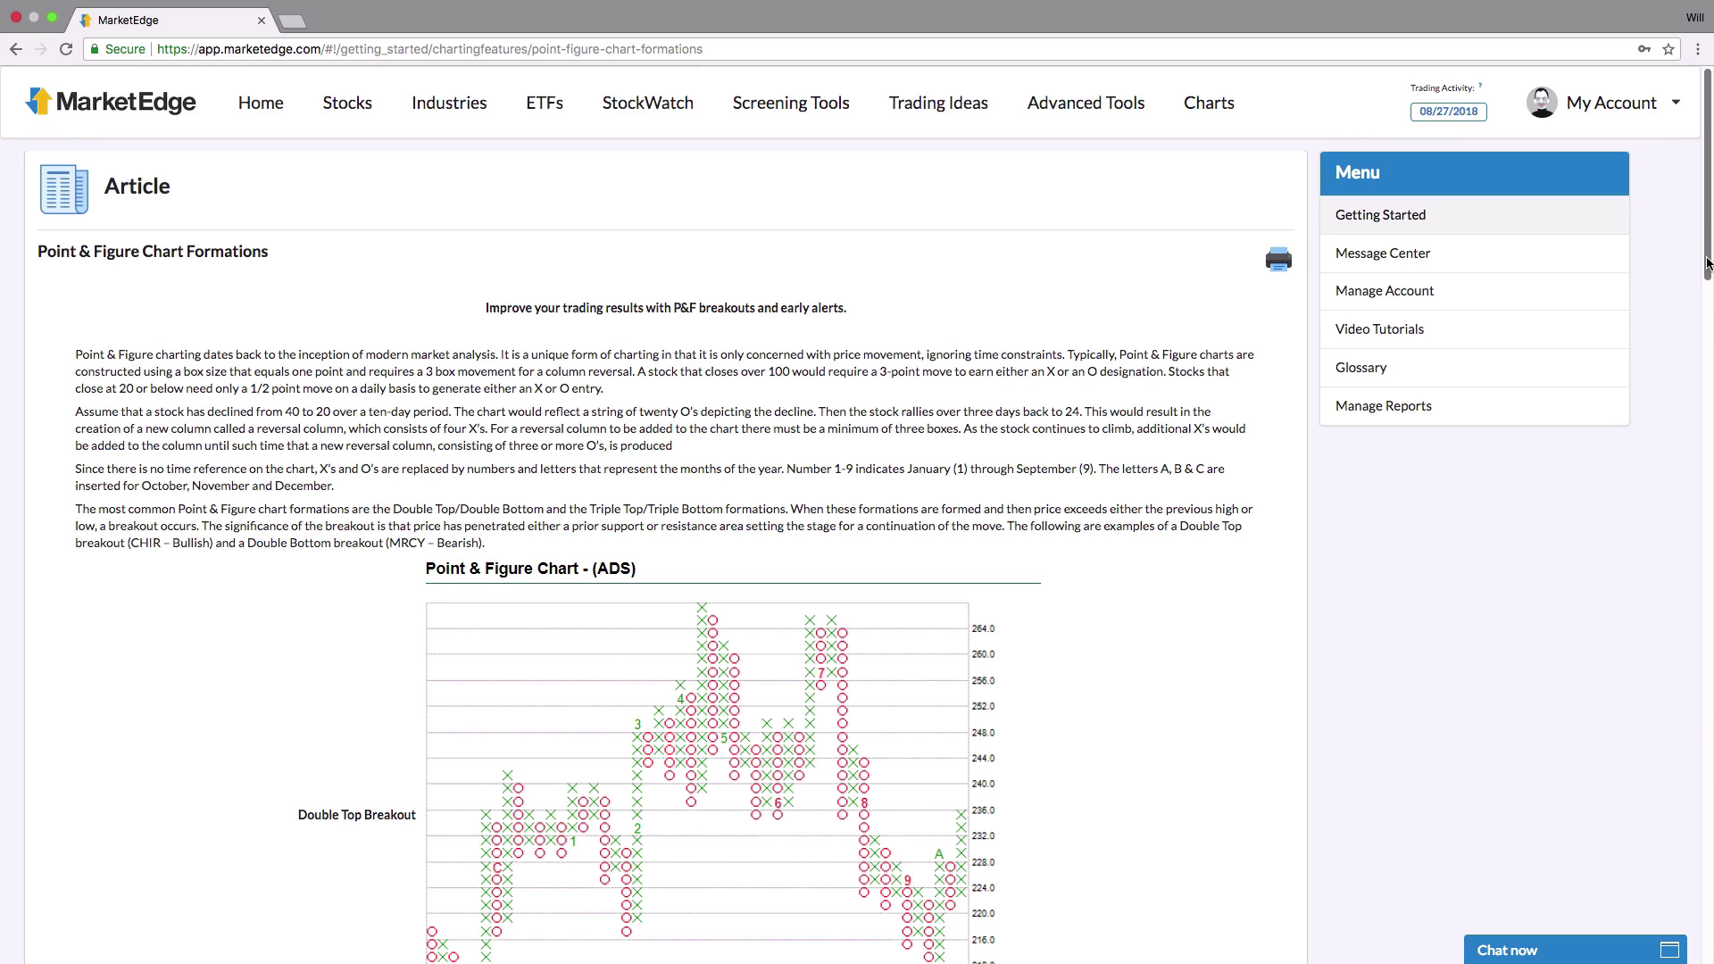
pyautogui.moveTo(1707, 263); pyautogui.dragTo(1710, 465)
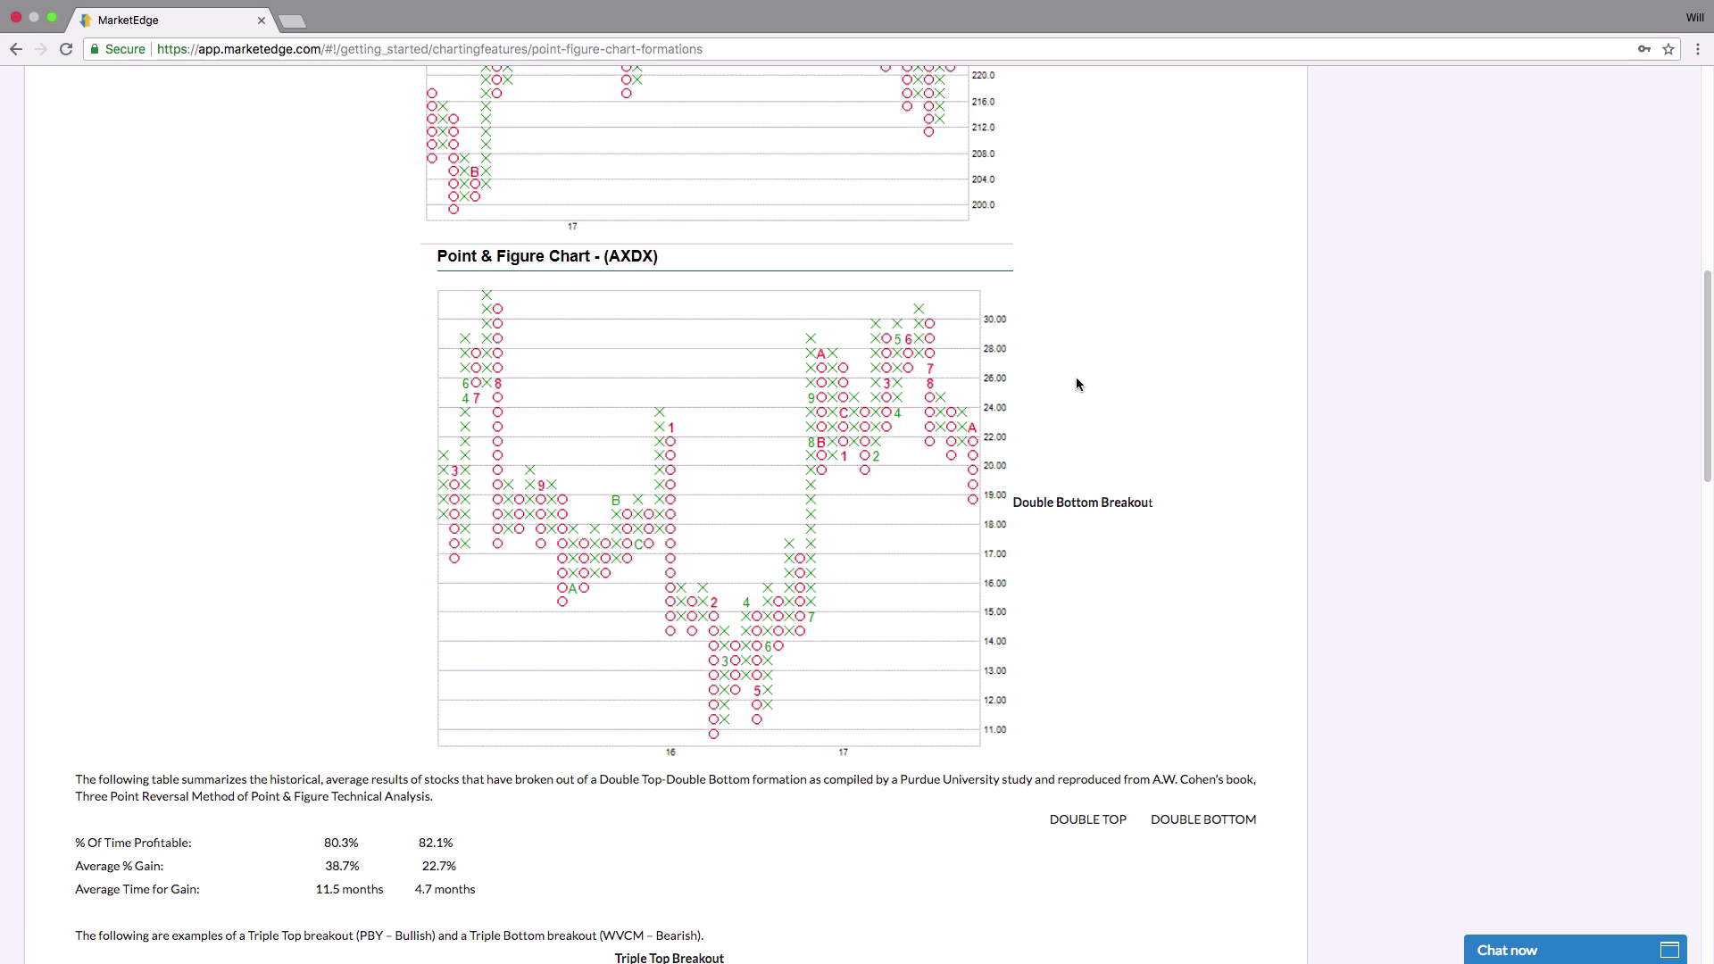
pyautogui.scroll(-2, 748, 570)
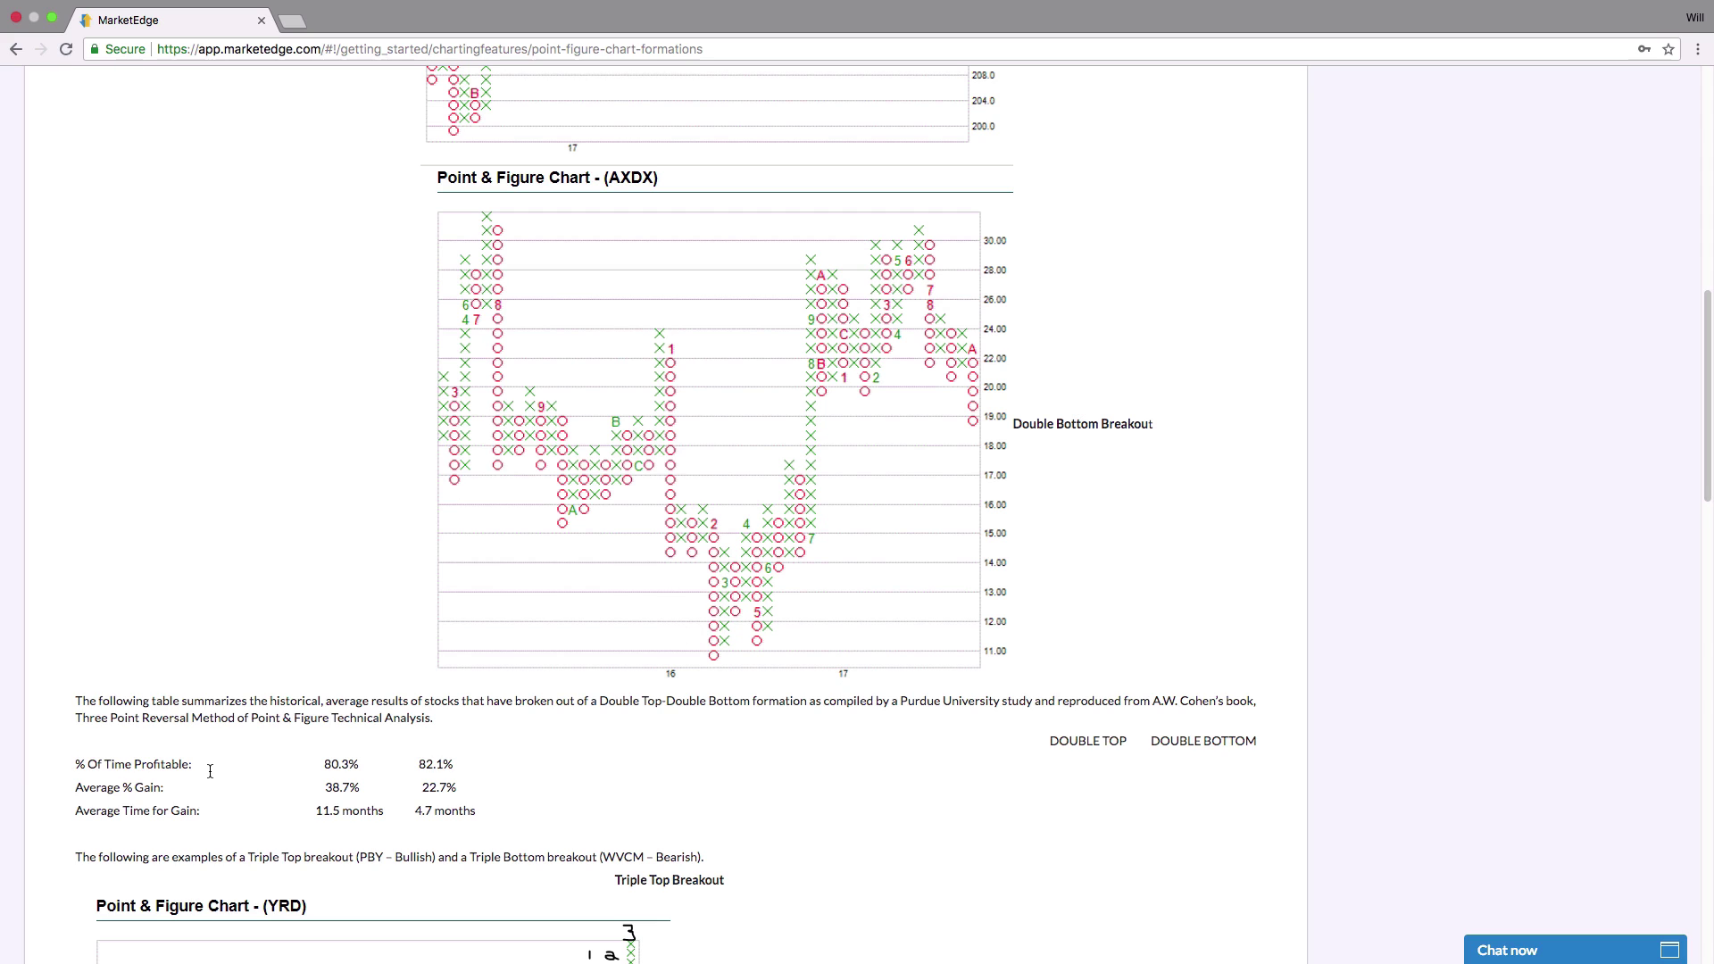
pyautogui.scroll(-2, 210, 772)
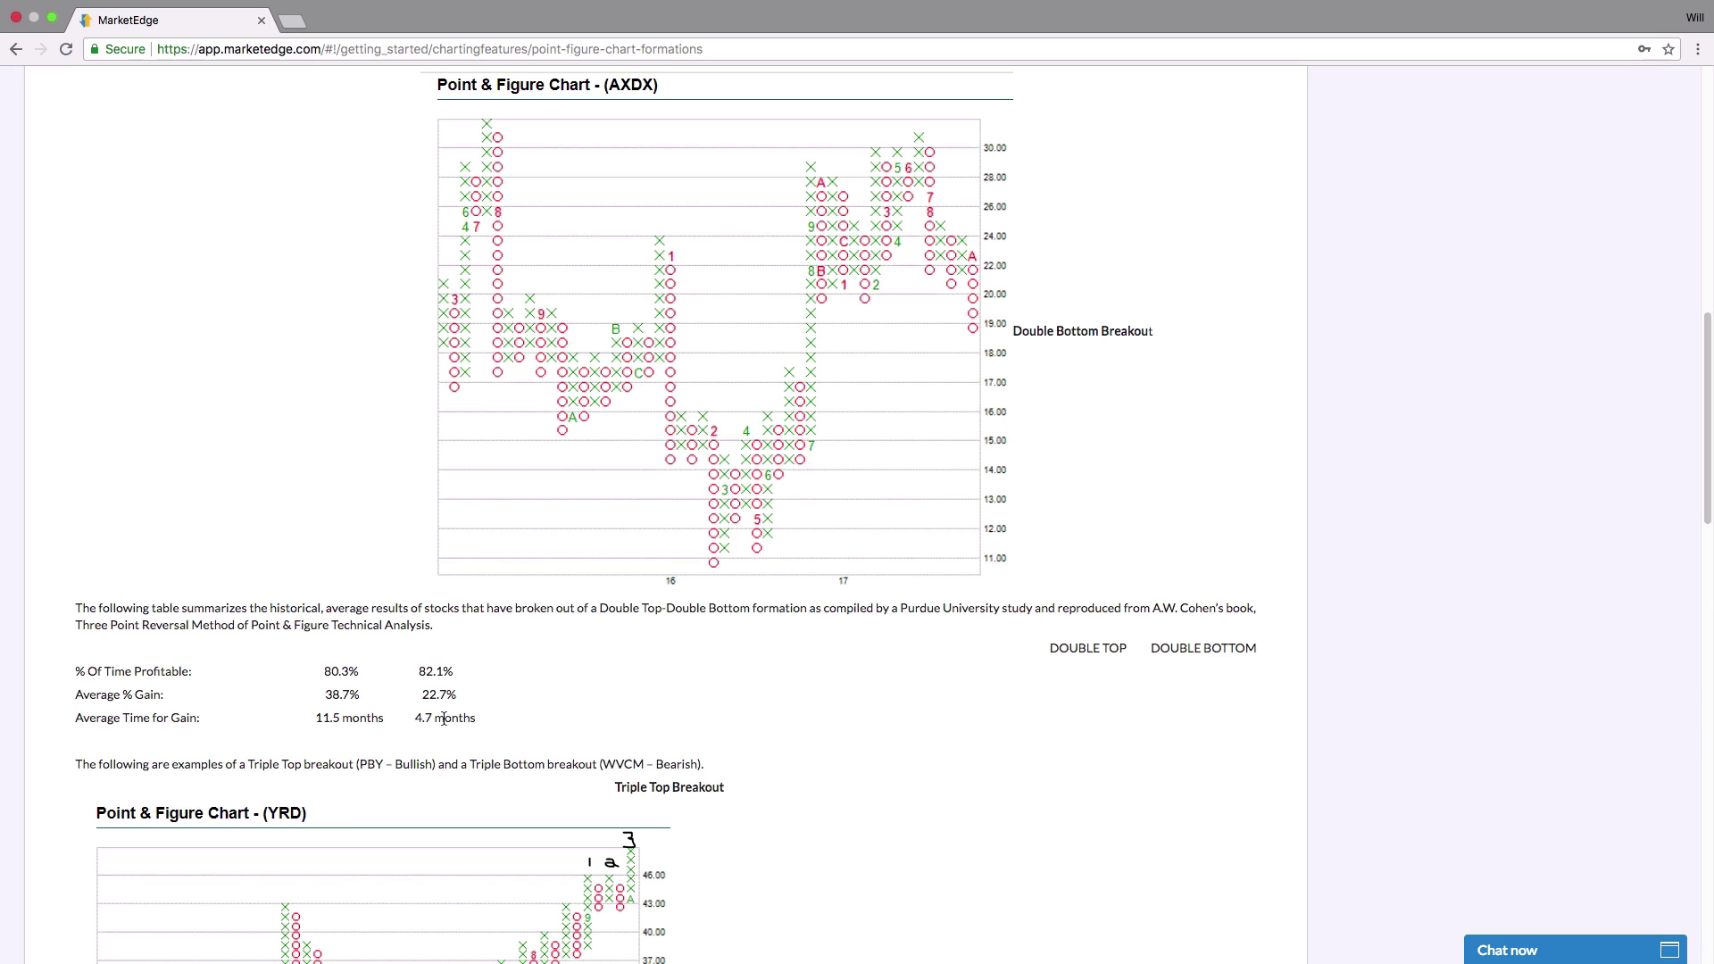
pyautogui.scroll(3, 486, 676)
pyautogui.scroll(-15, 486, 682)
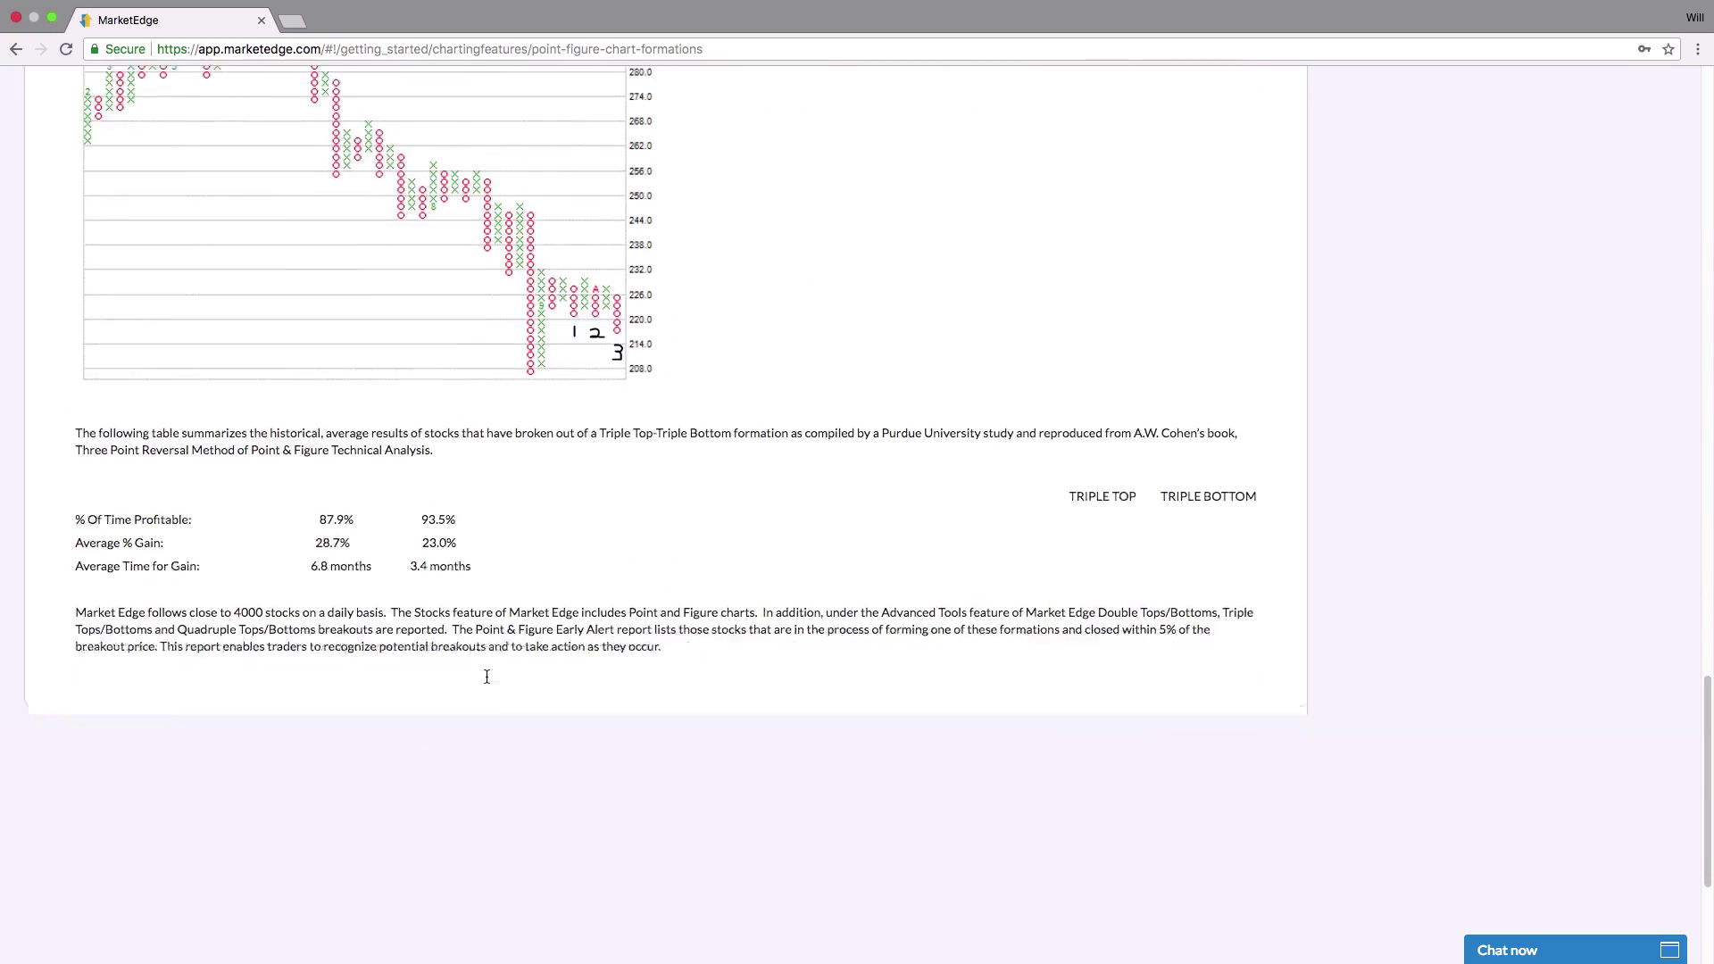
pyautogui.scroll(15, 486, 682)
pyautogui.scroll(-15, 485, 682)
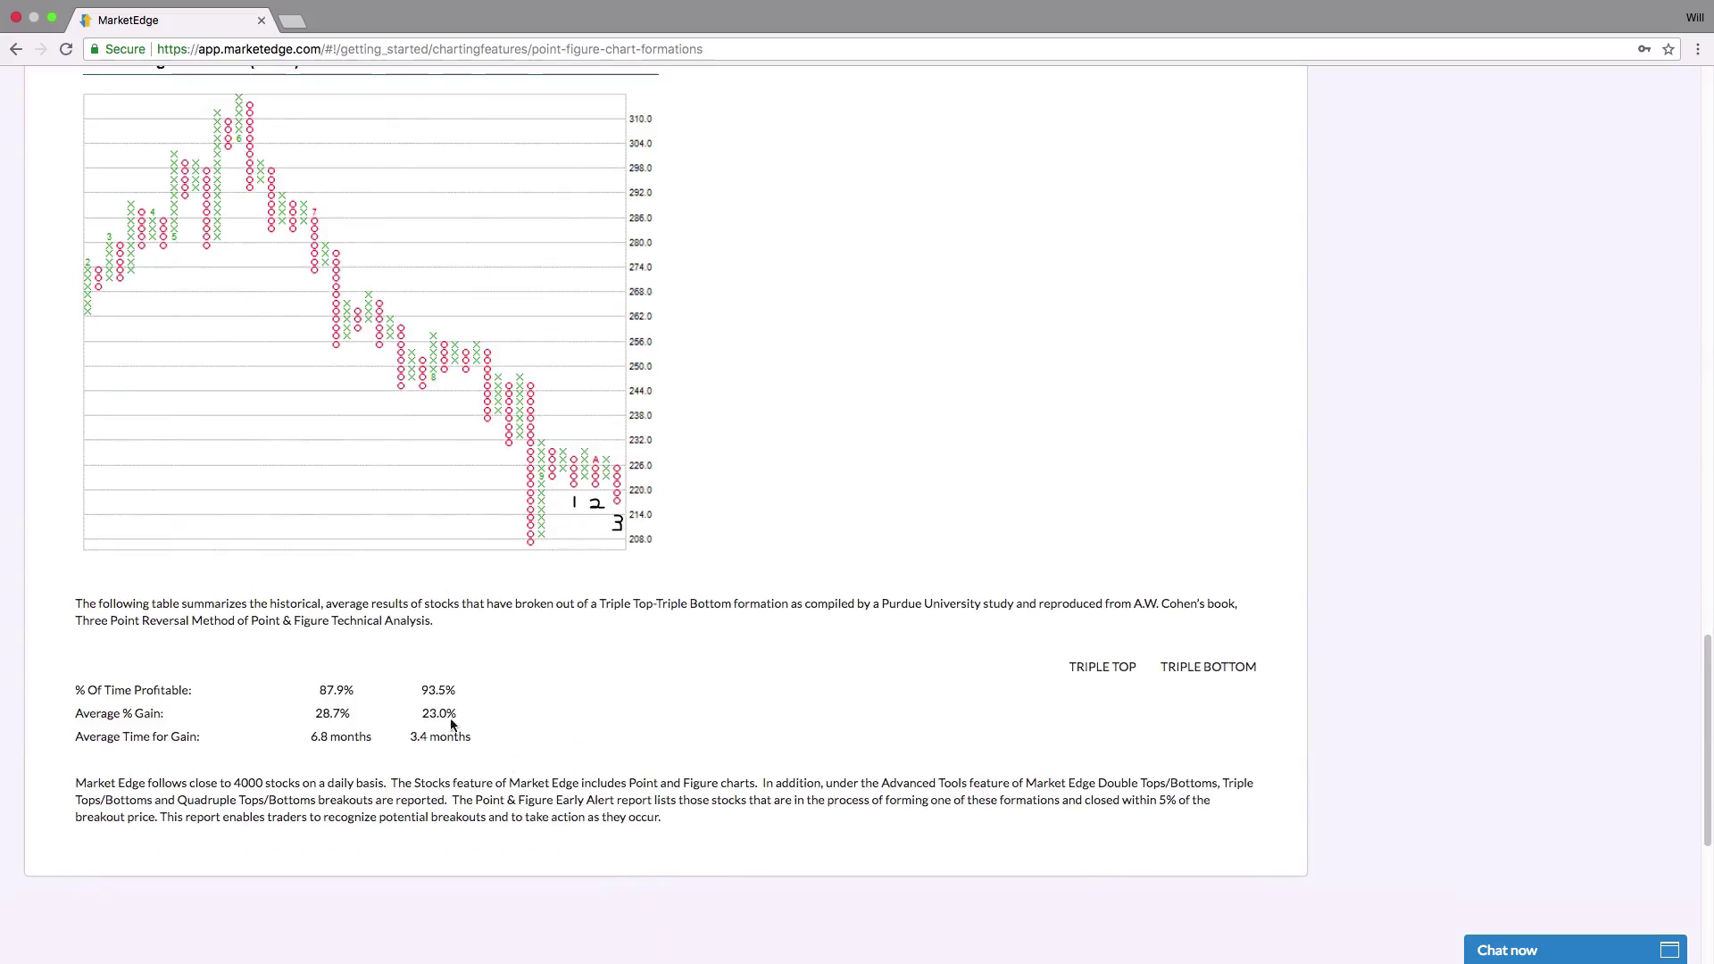
pyautogui.scroll(20, 415, 712)
pyautogui.scroll(-1, 415, 712)
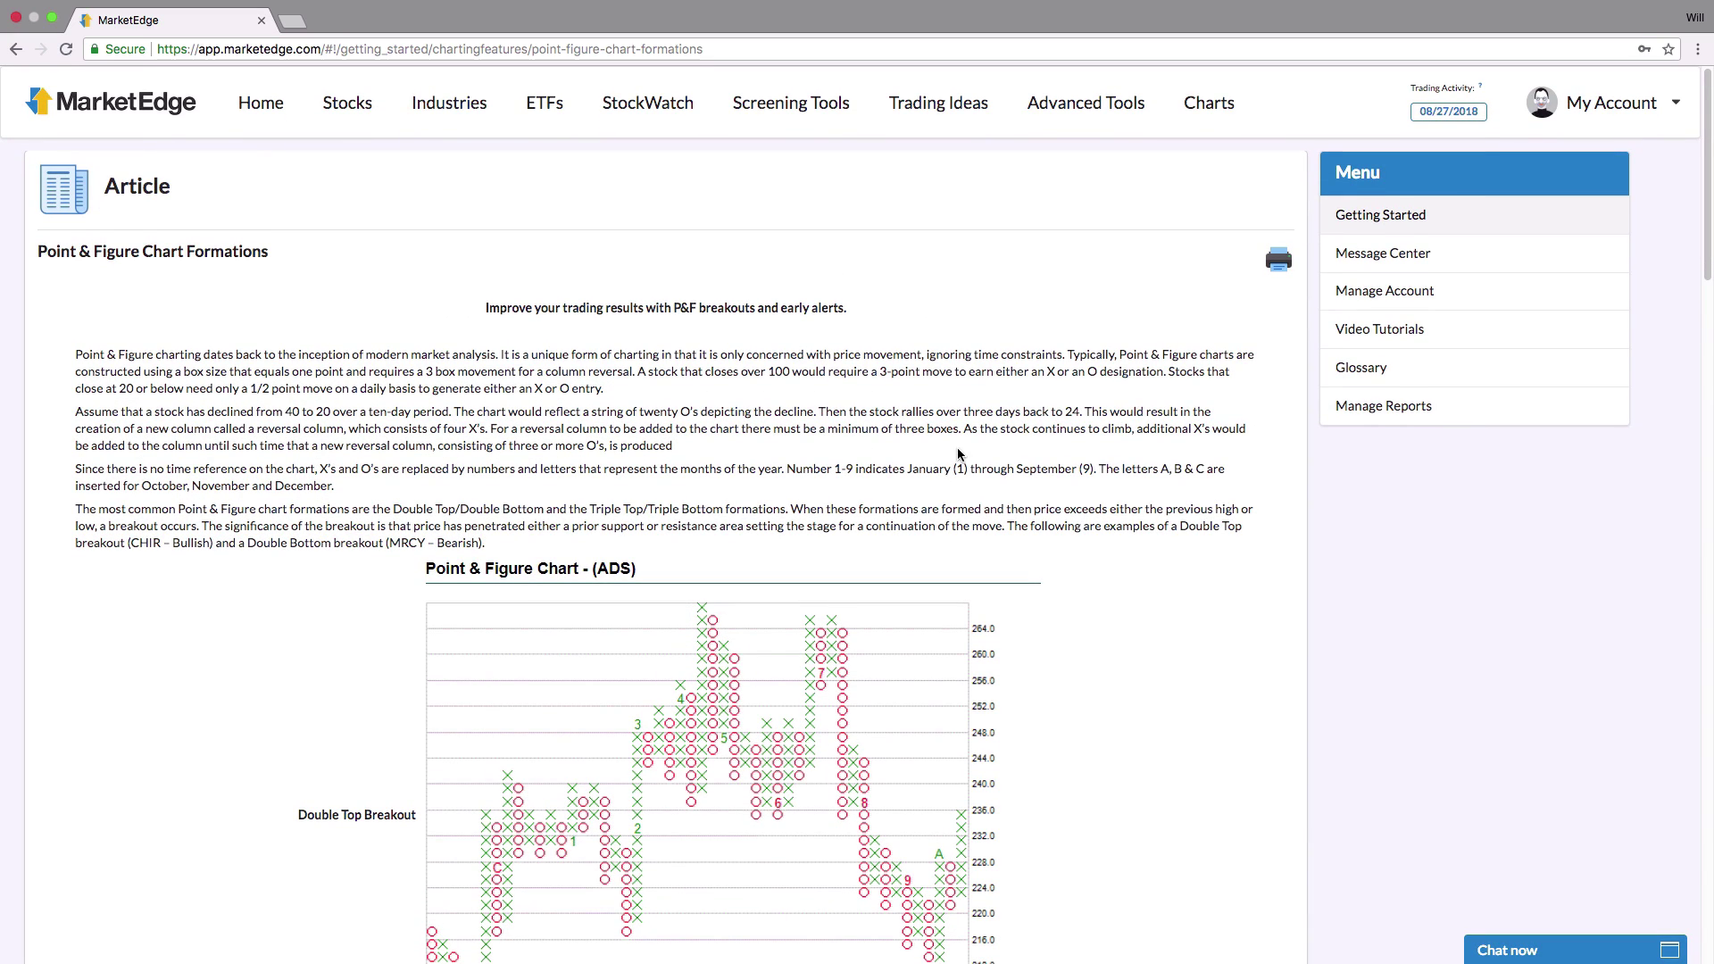
# Step: Load a GLD OHLC chart with SMA(21), SMA(50), EMA(200), volume, RSI and FullSto panels
pyautogui.click(1207, 121)
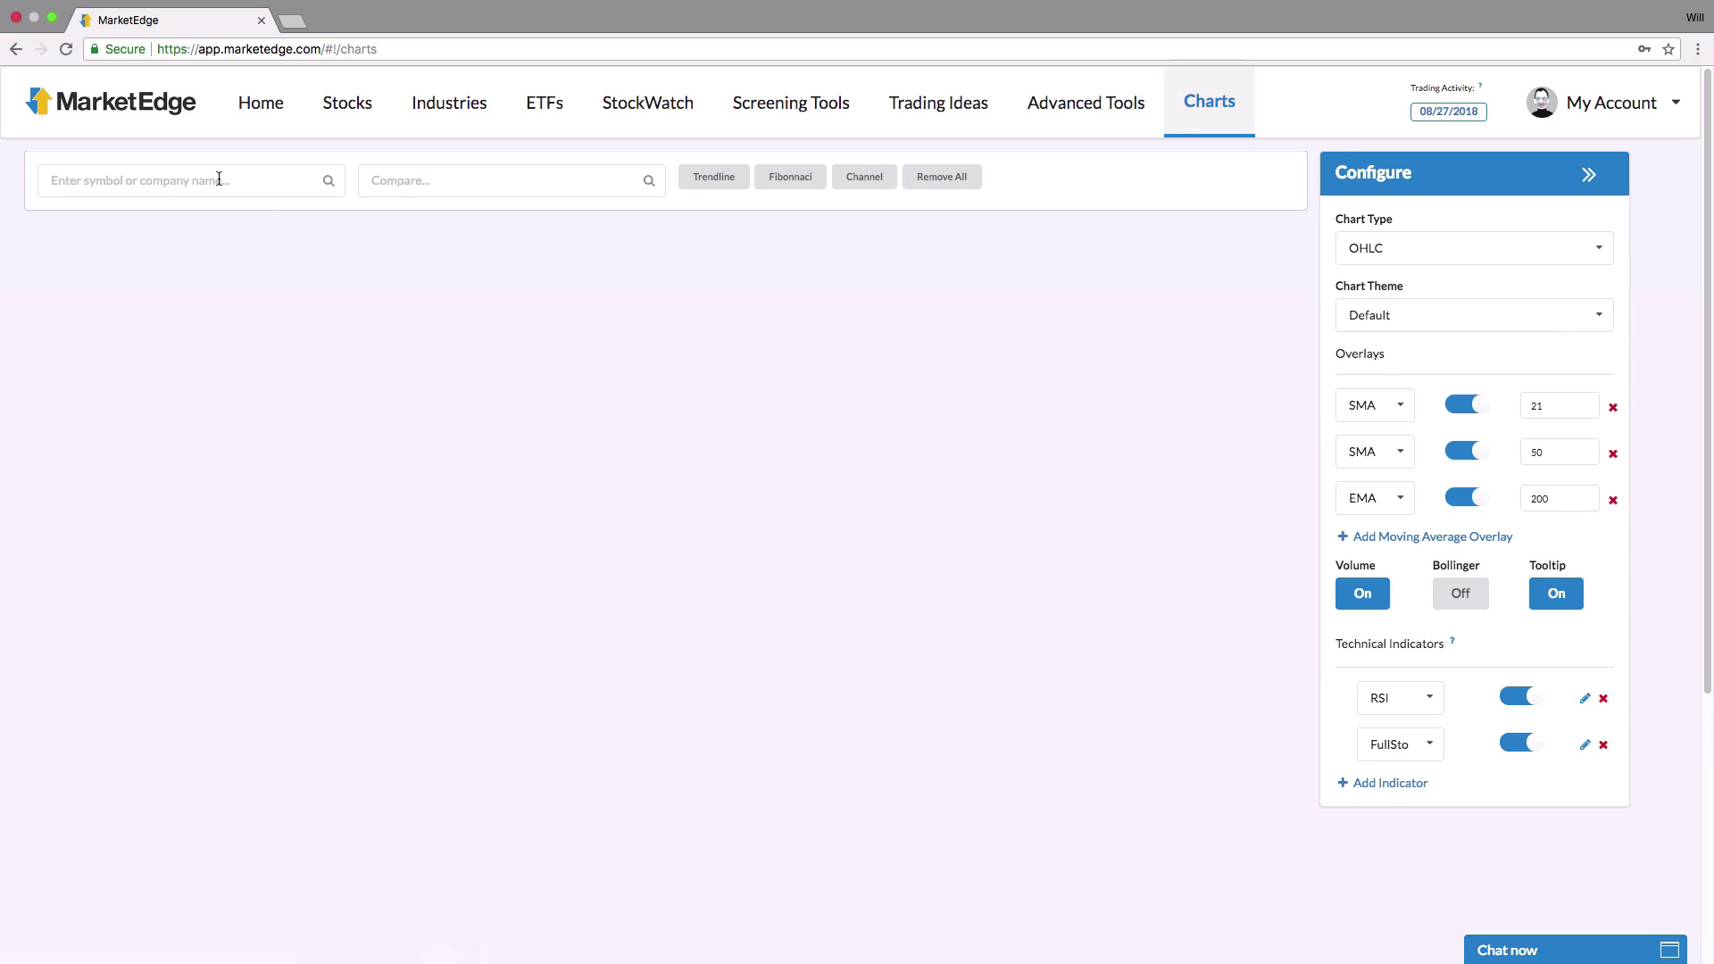
pyautogui.click(218, 180)
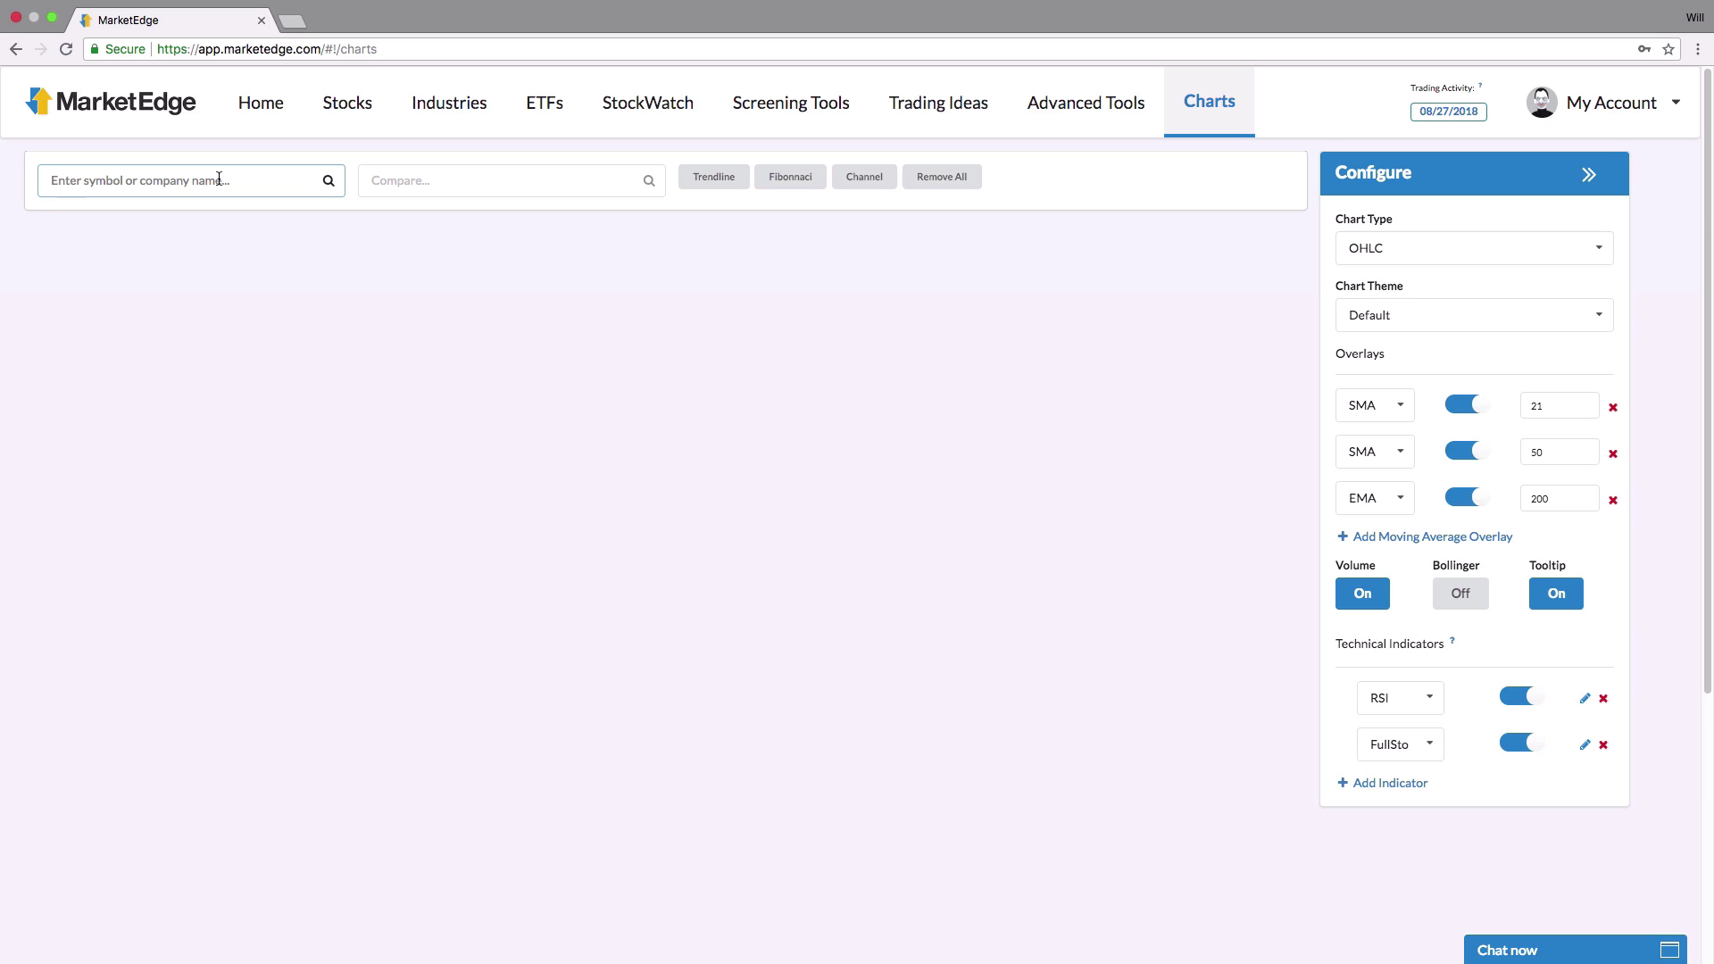
pyautogui.write('GLD')
pyautogui.press('Return')
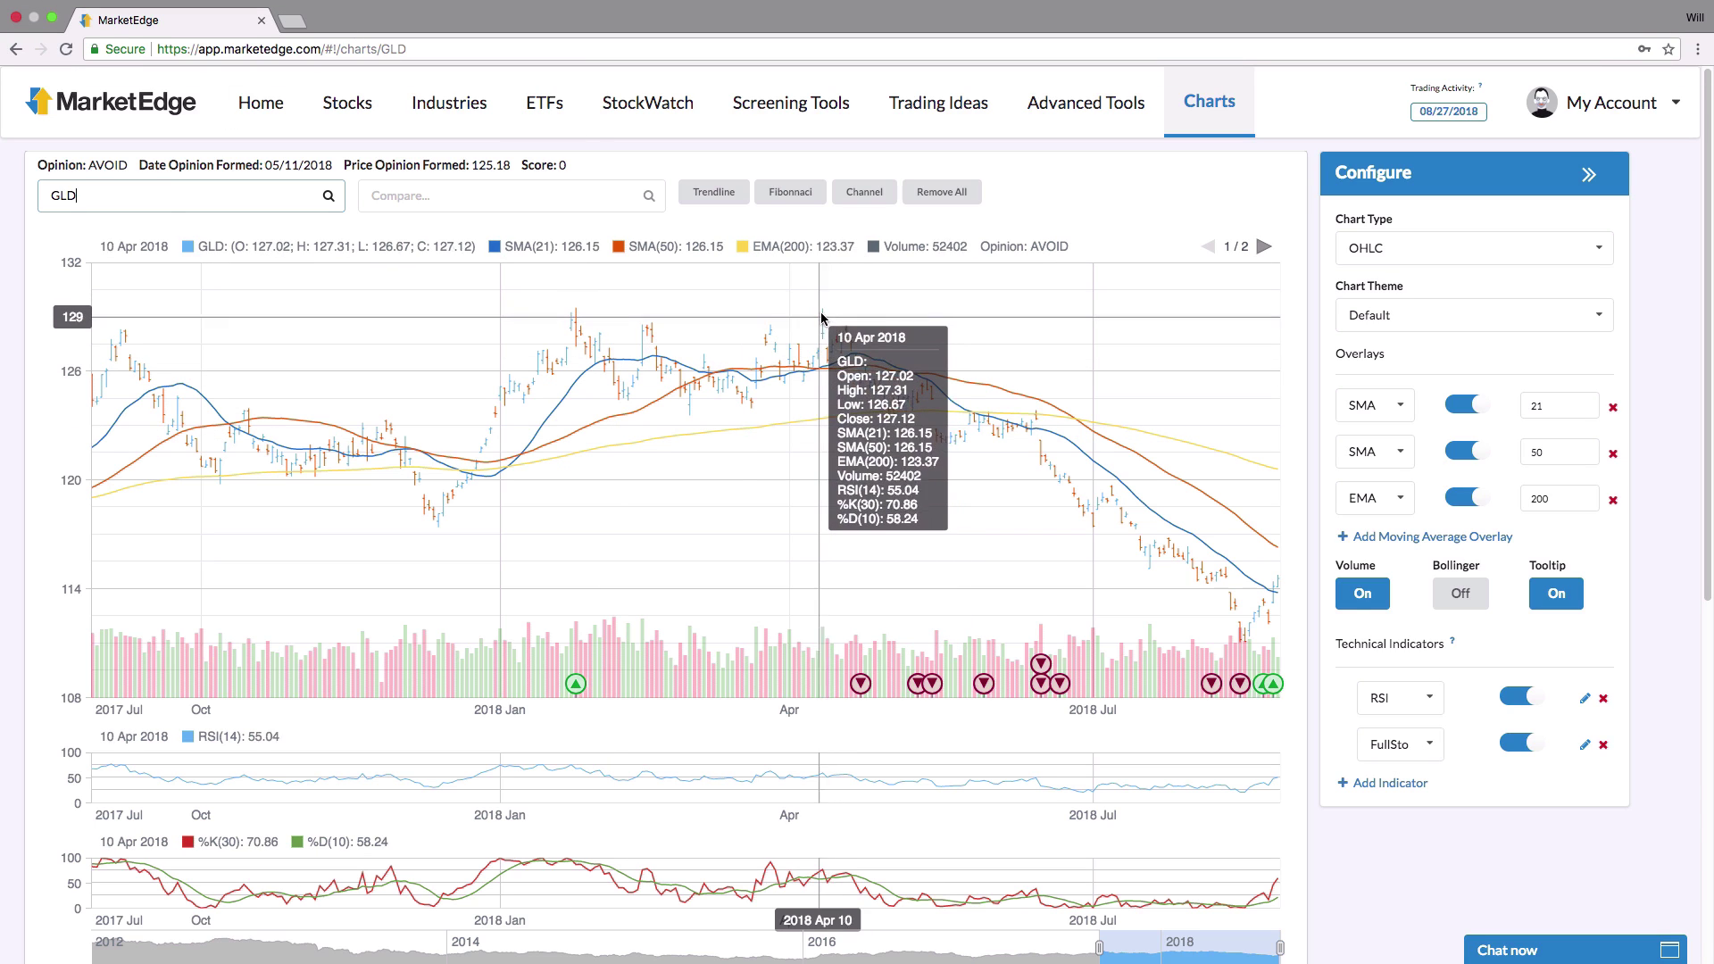
pyautogui.moveTo(1216, 689)
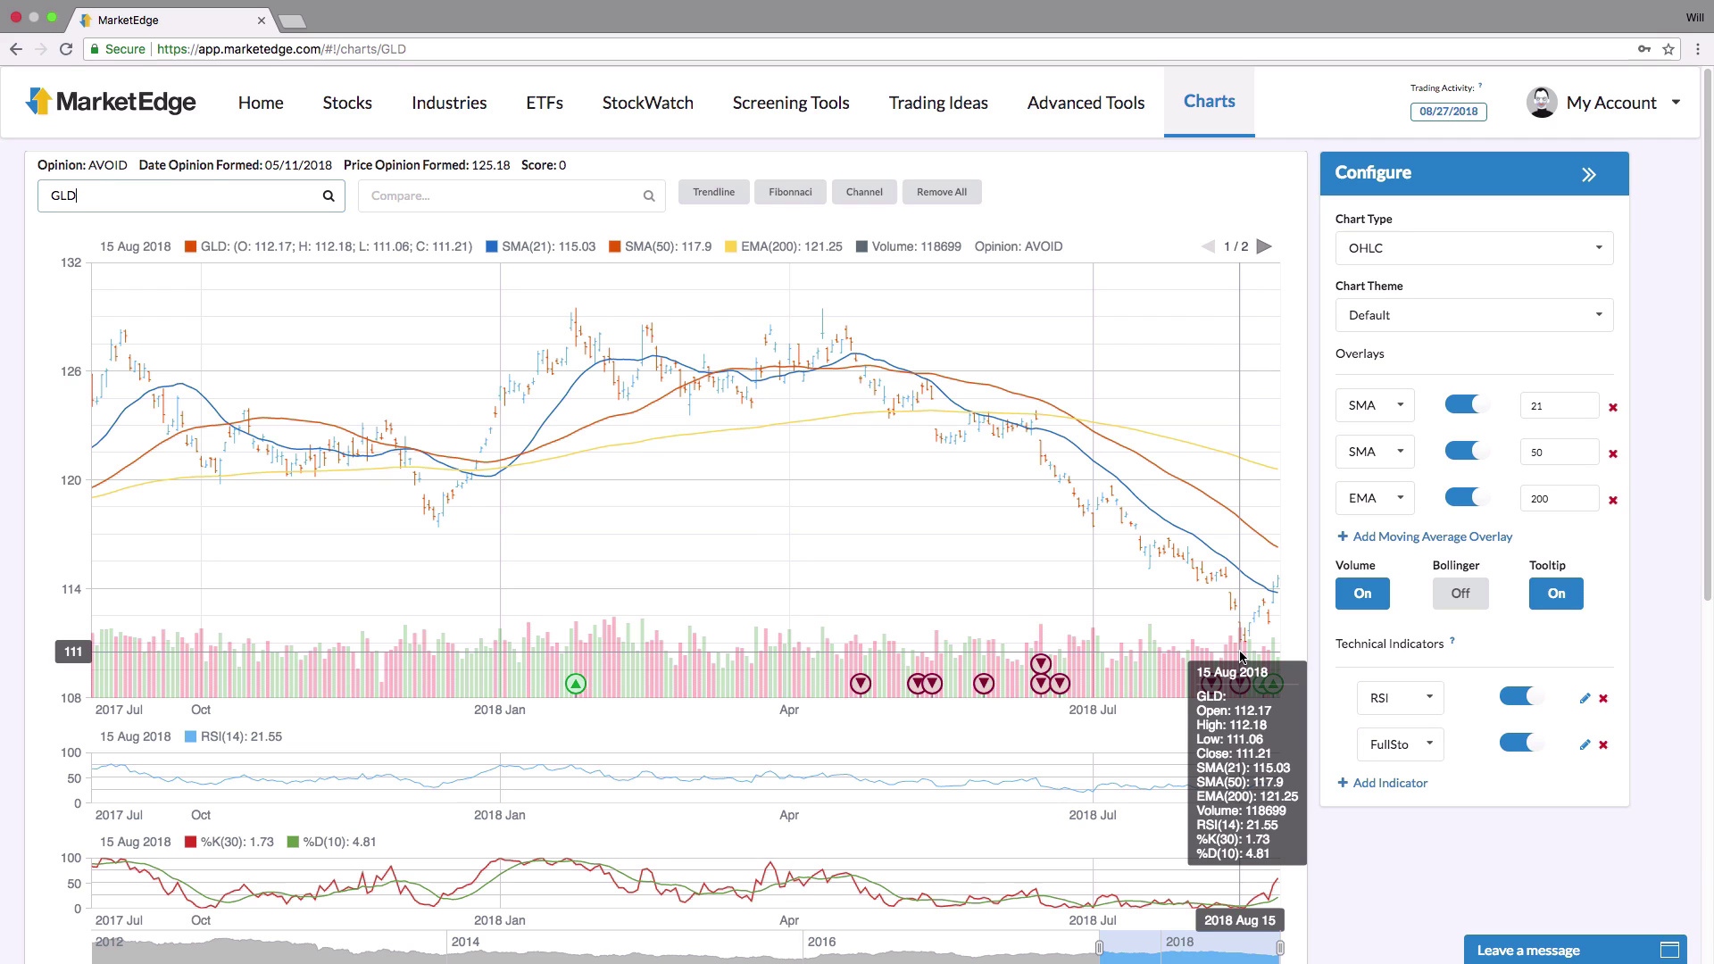
# Step: Overlay UUP on the GLD chart as percentage-change lines from 2012 to 2018
pyautogui.click(462, 202)
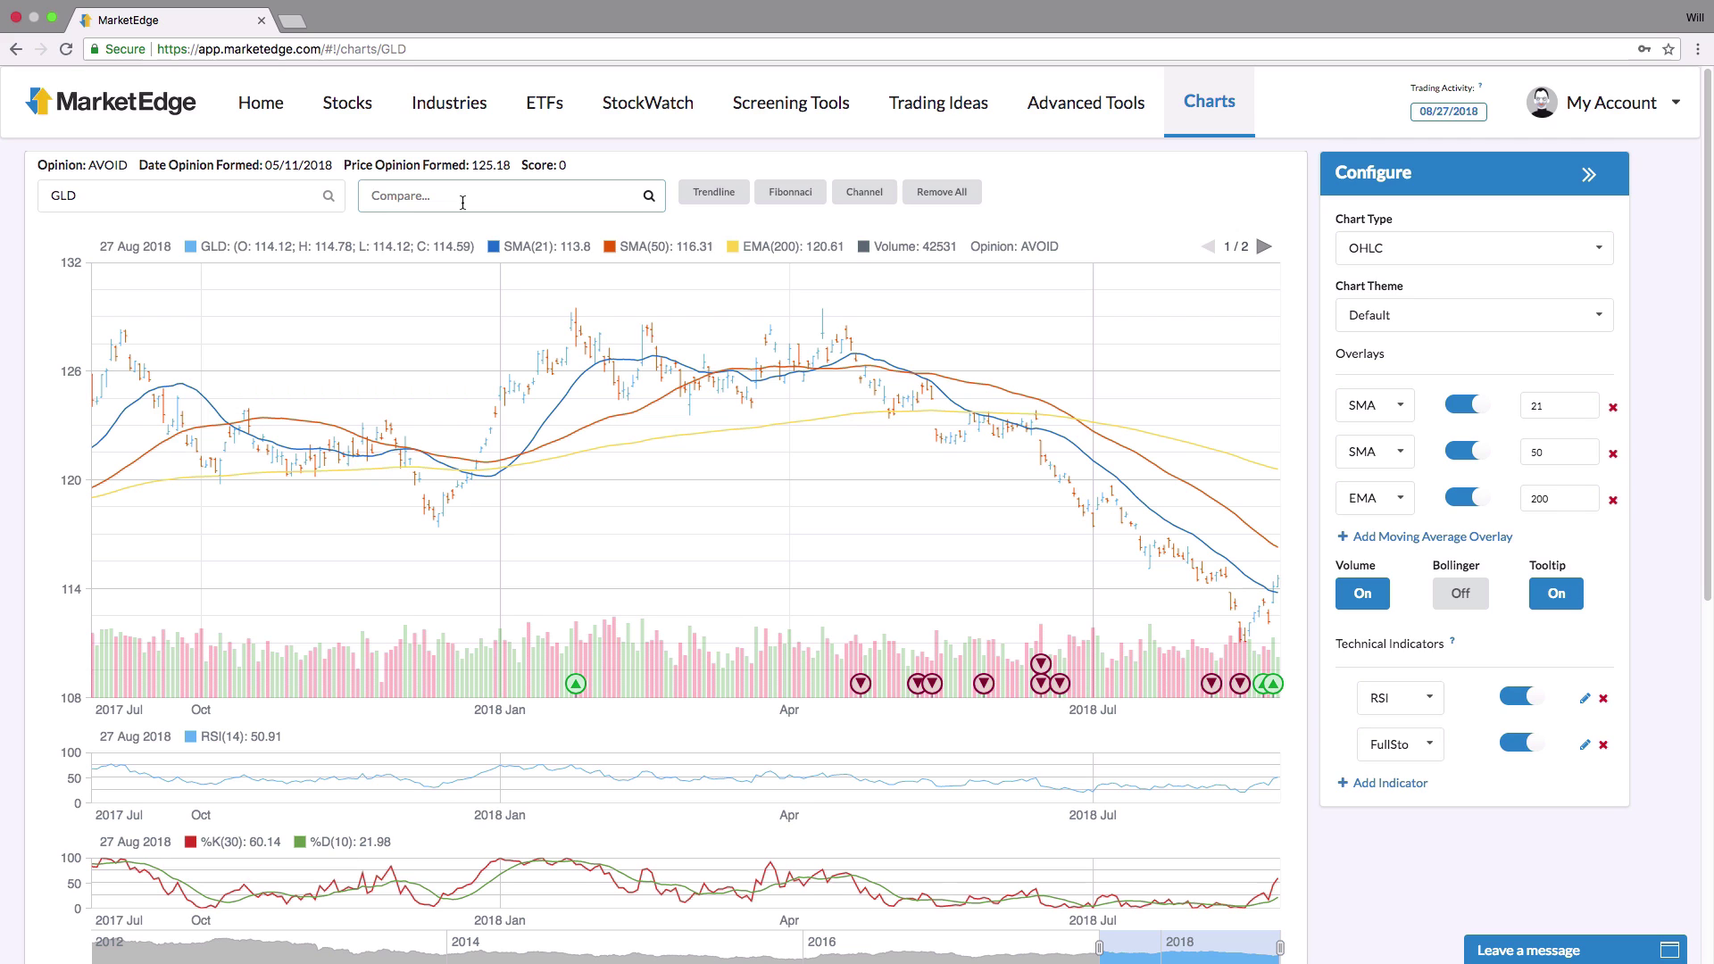
pyautogui.write('UUP')
pyautogui.press('Return')
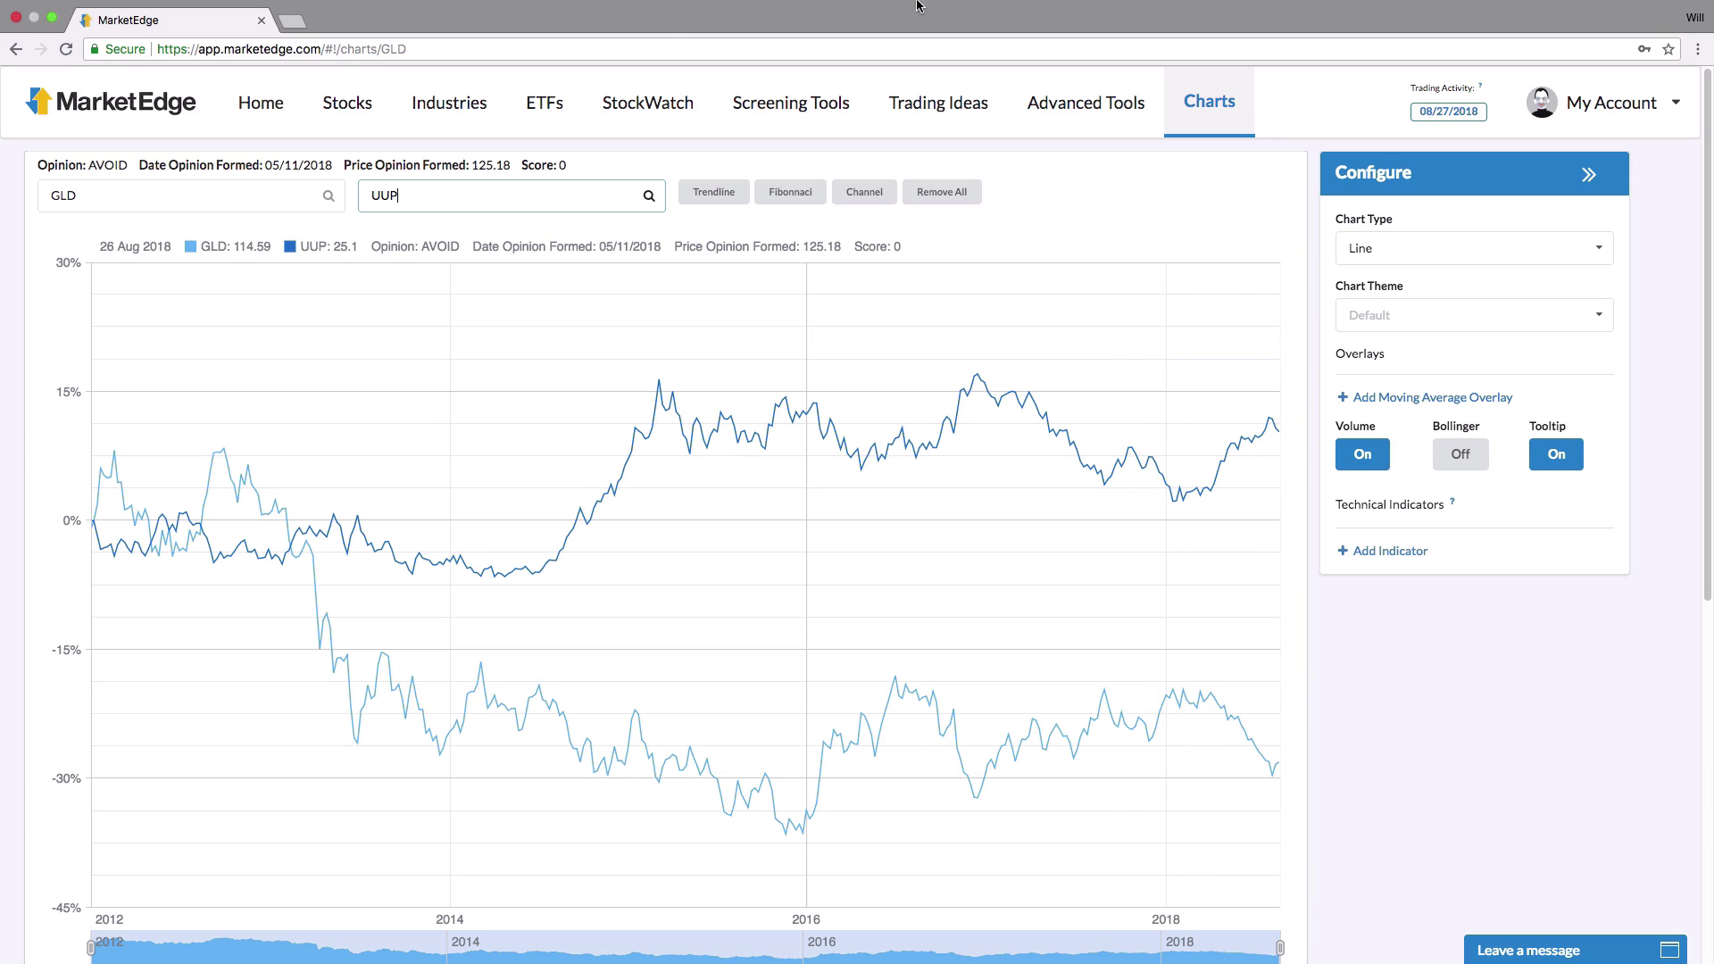
# Step: View UUP's Second Opinion report, then return to the single GLD chart
pyautogui.click(366, 111)
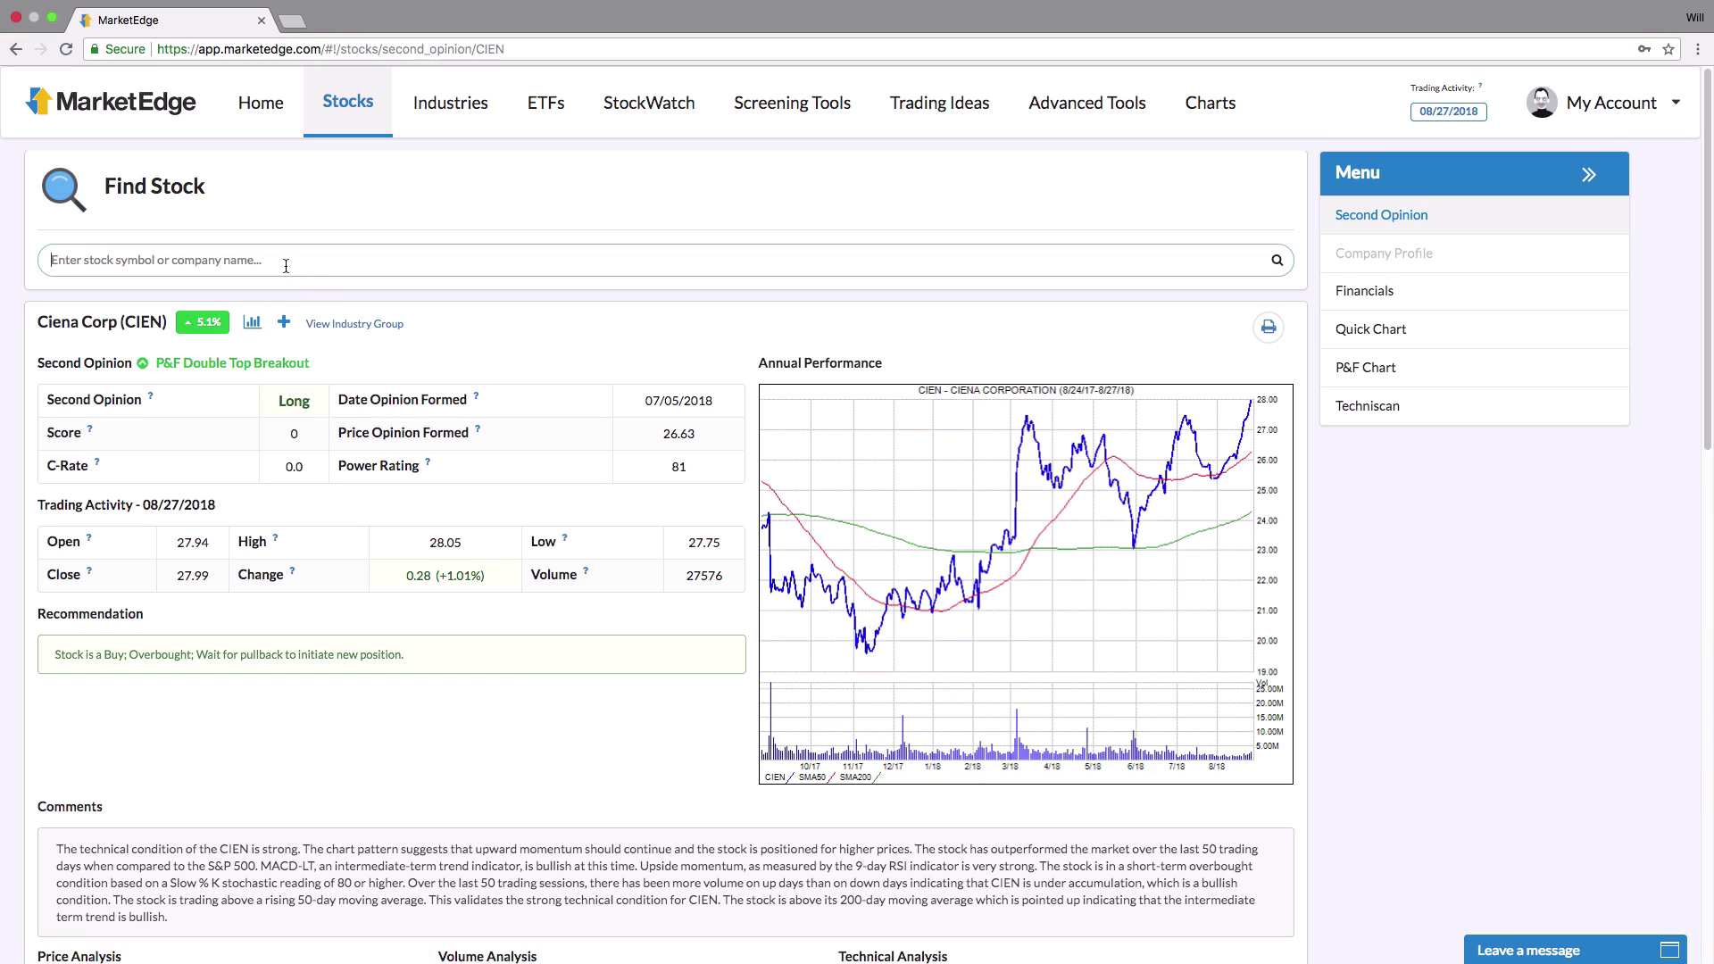
pyautogui.write('UUP')
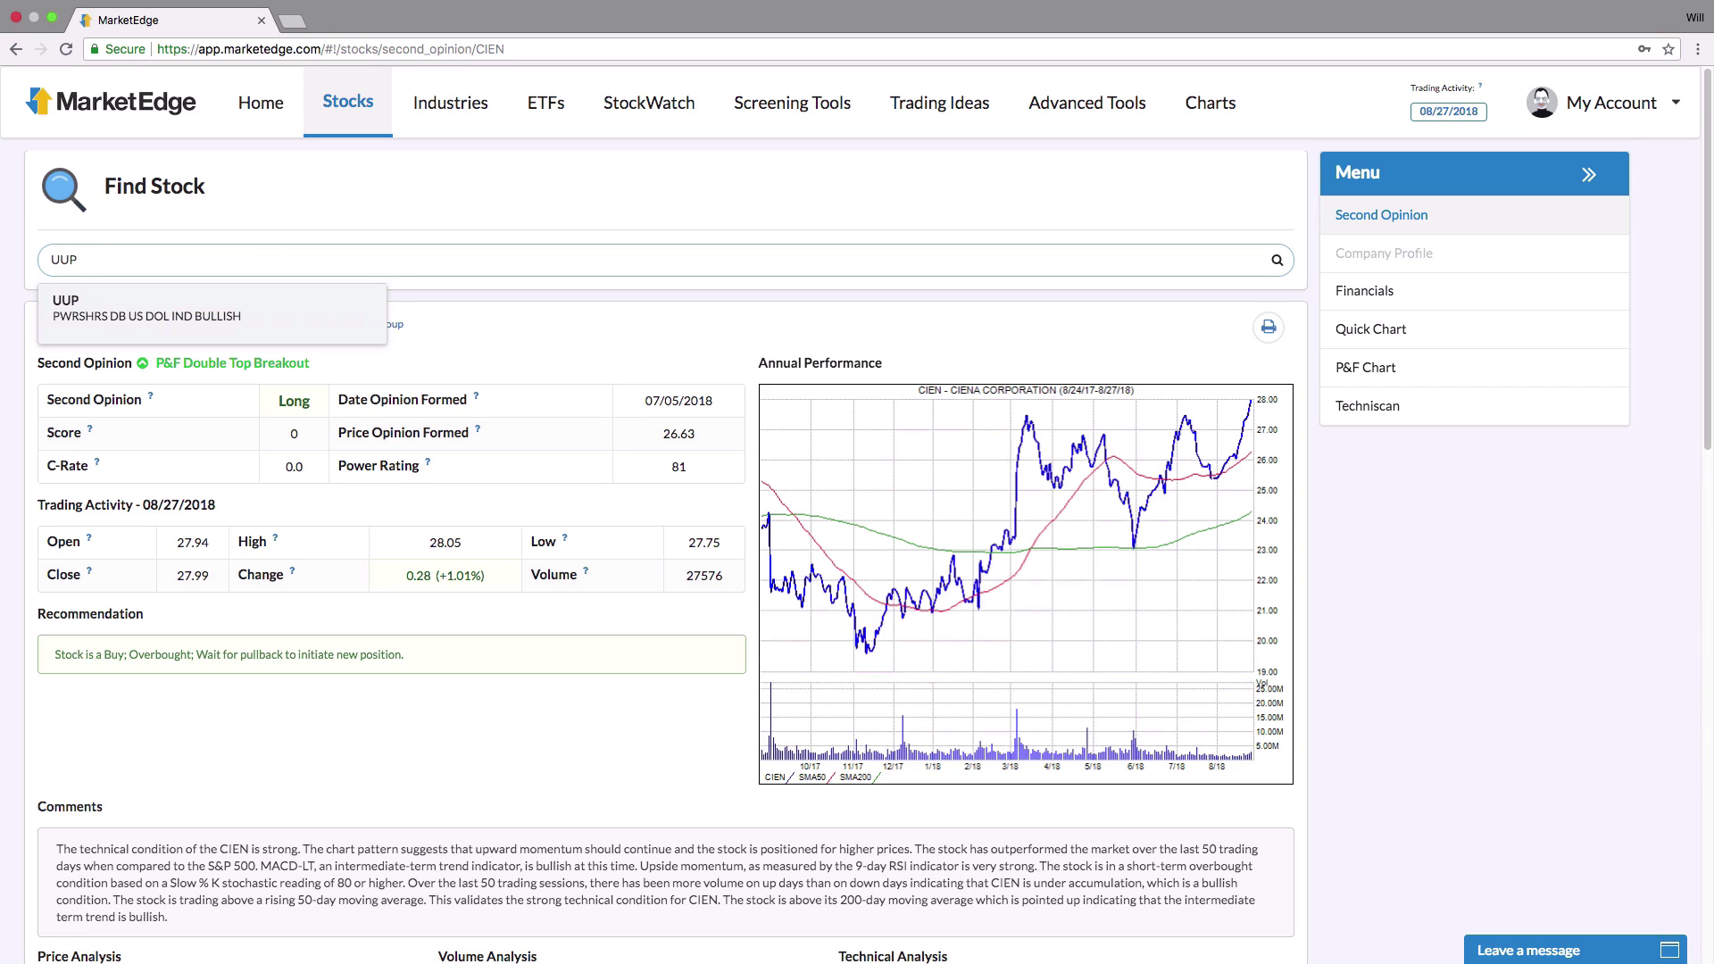
pyautogui.press('Return')
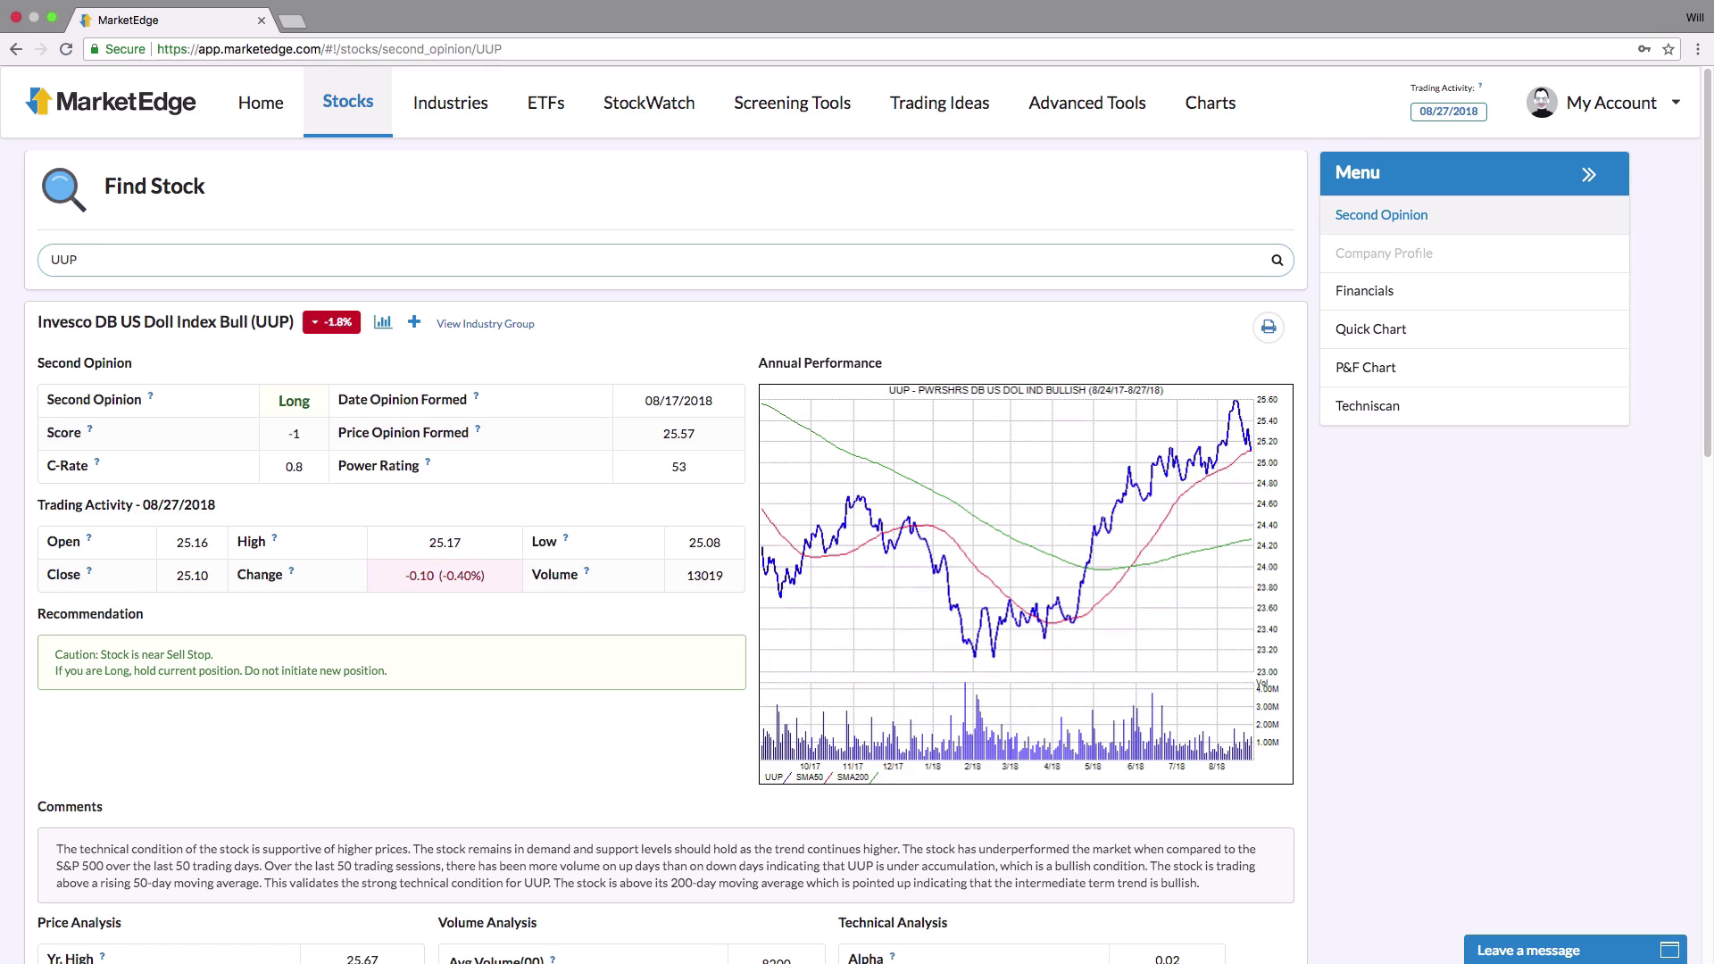
pyautogui.moveTo(966, 553)
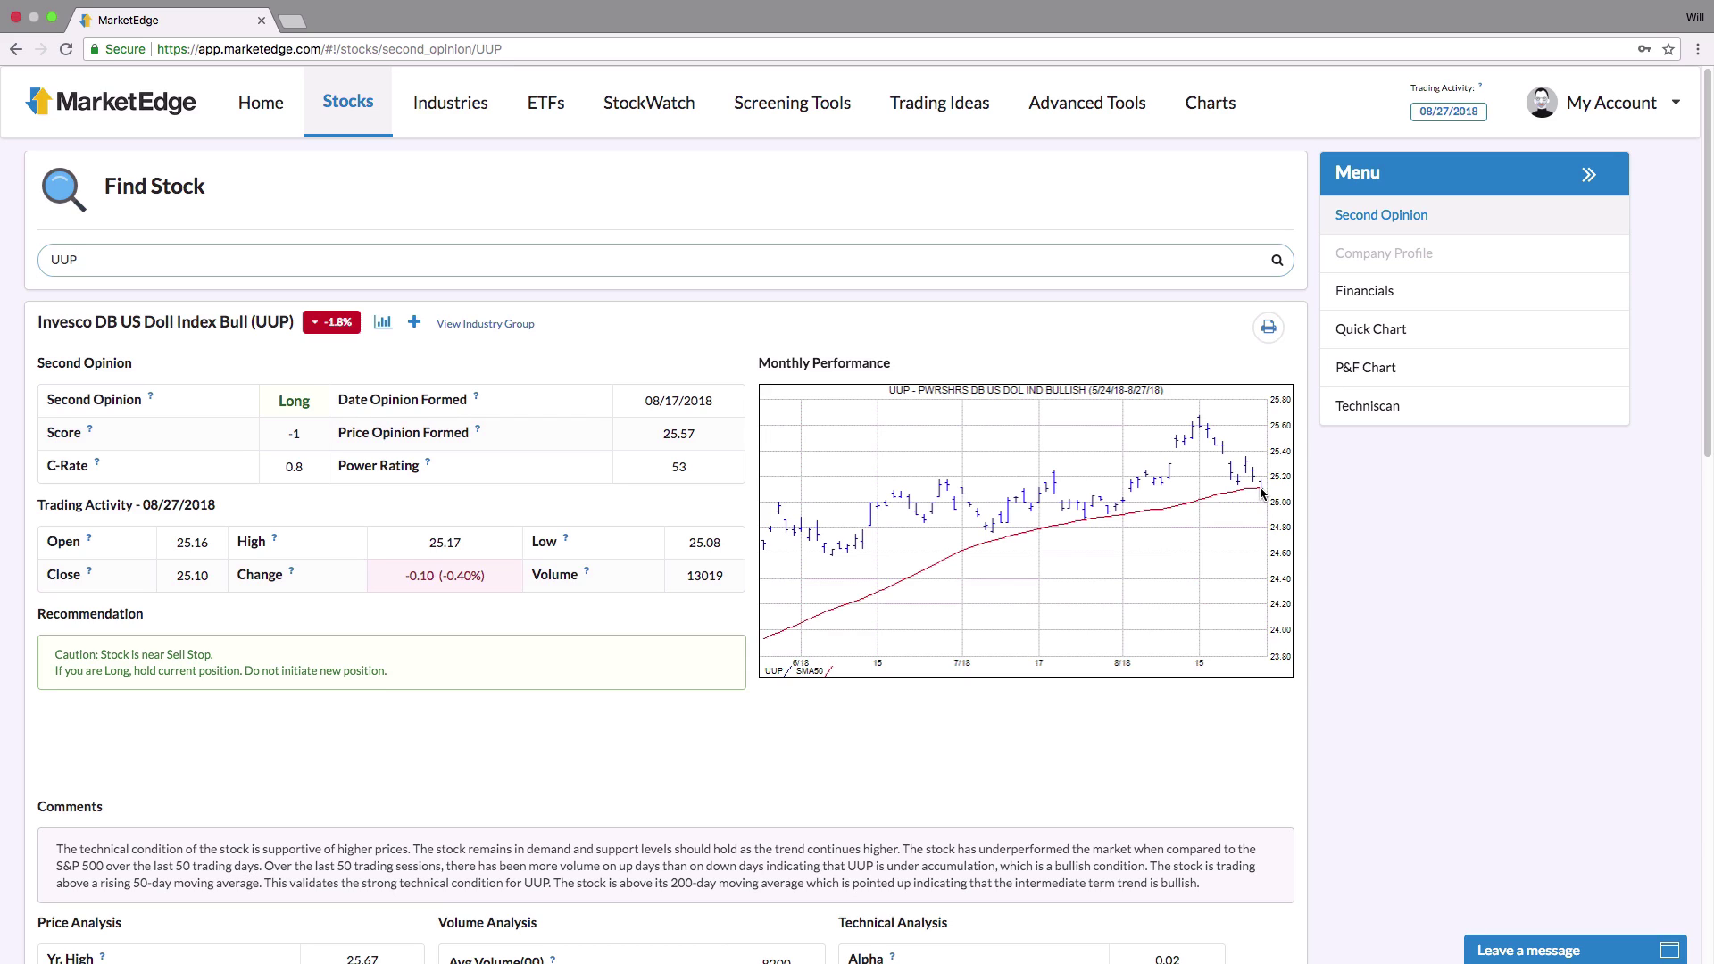
pyautogui.click(740, 493)
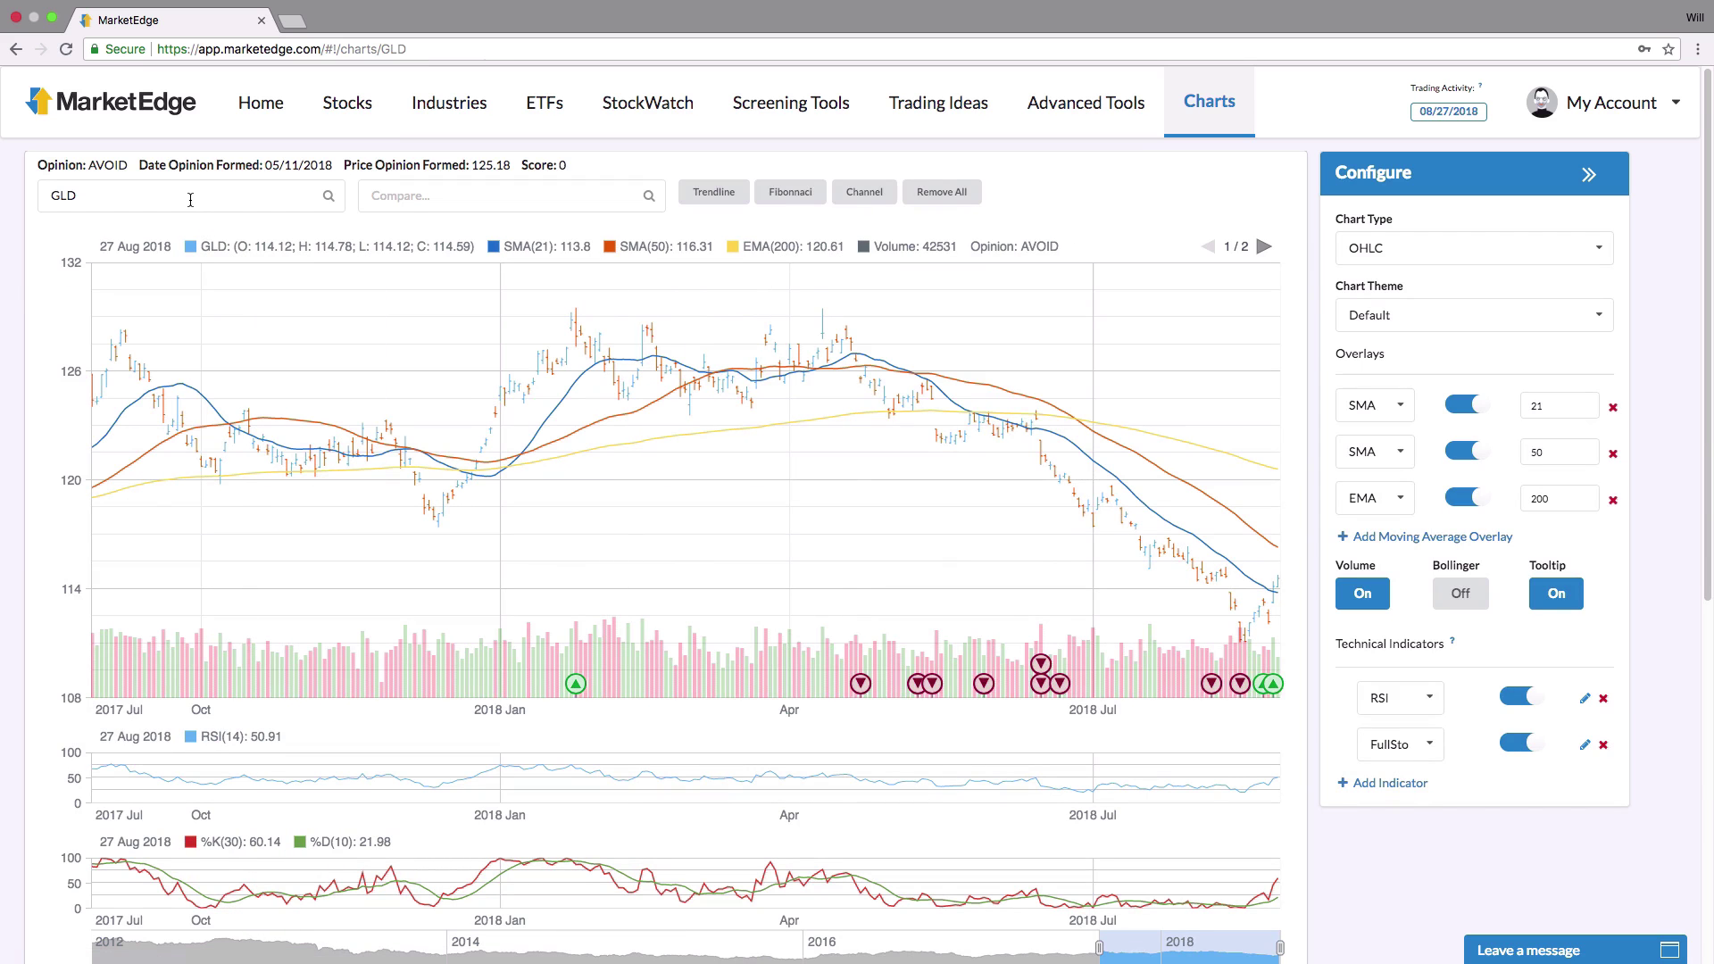
# Step: Chart UUP in place of GLD and switch the chart tooltip Off
pyautogui.click(188, 193)
pyautogui.press('BackSpace')
pyautogui.press('BackSpace')
pyautogui.press('BackSpace')
pyautogui.write('UUP')
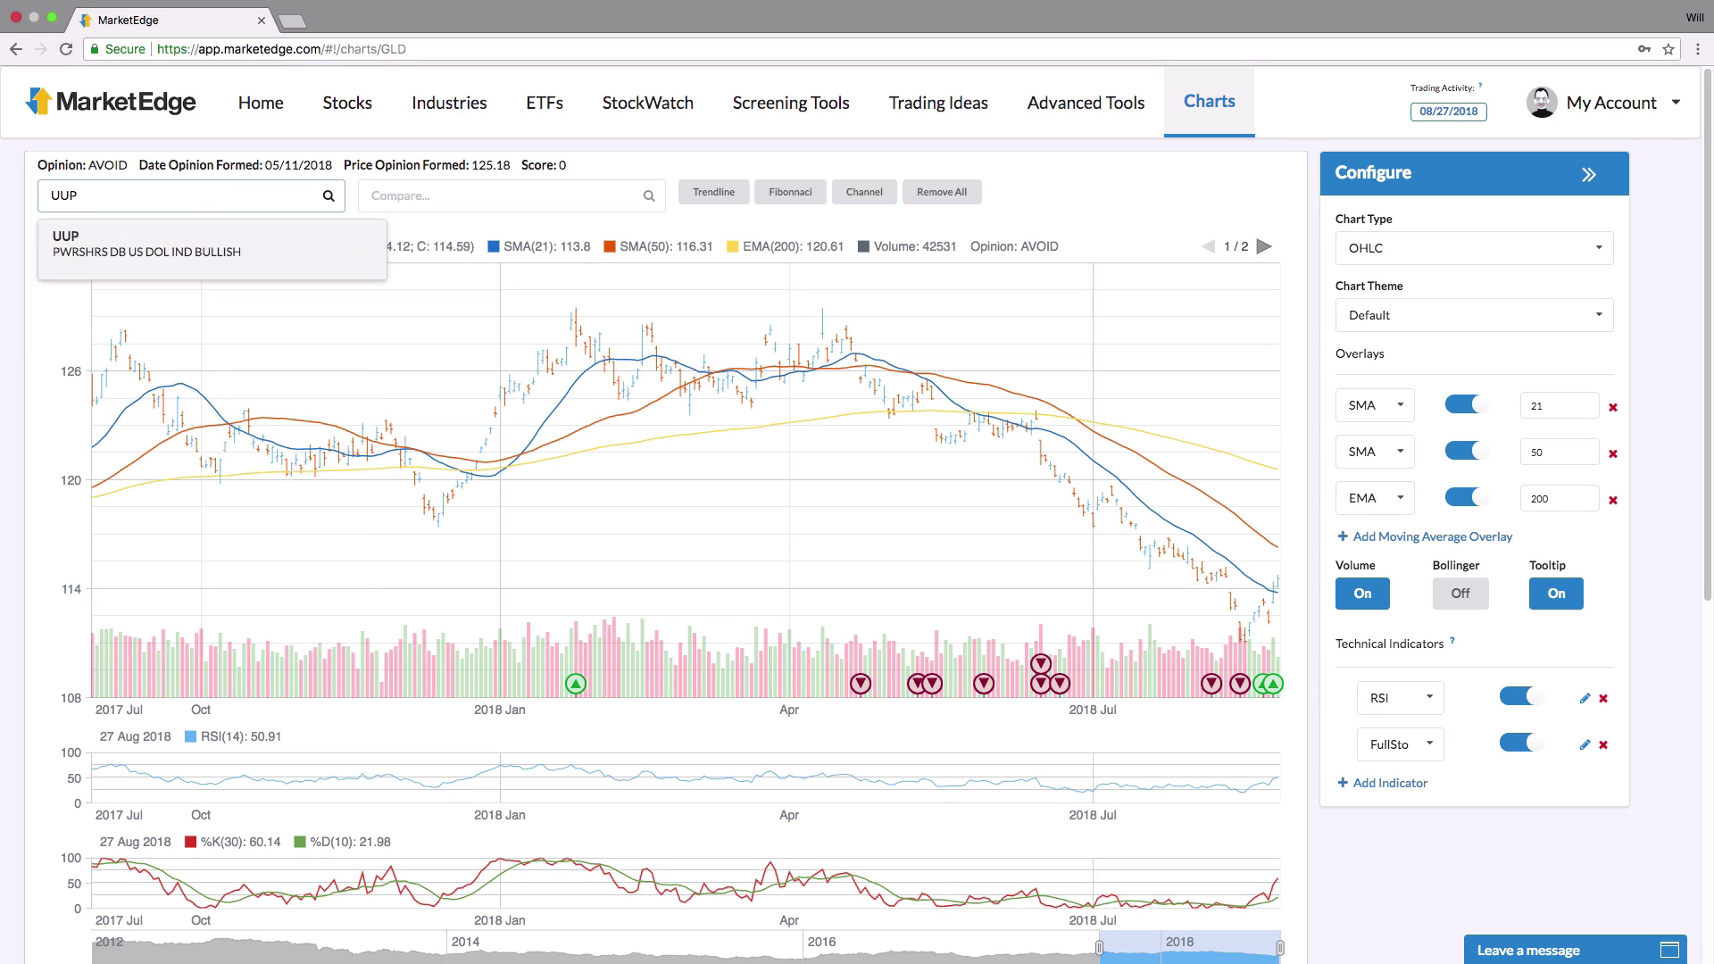
pyautogui.press('Return')
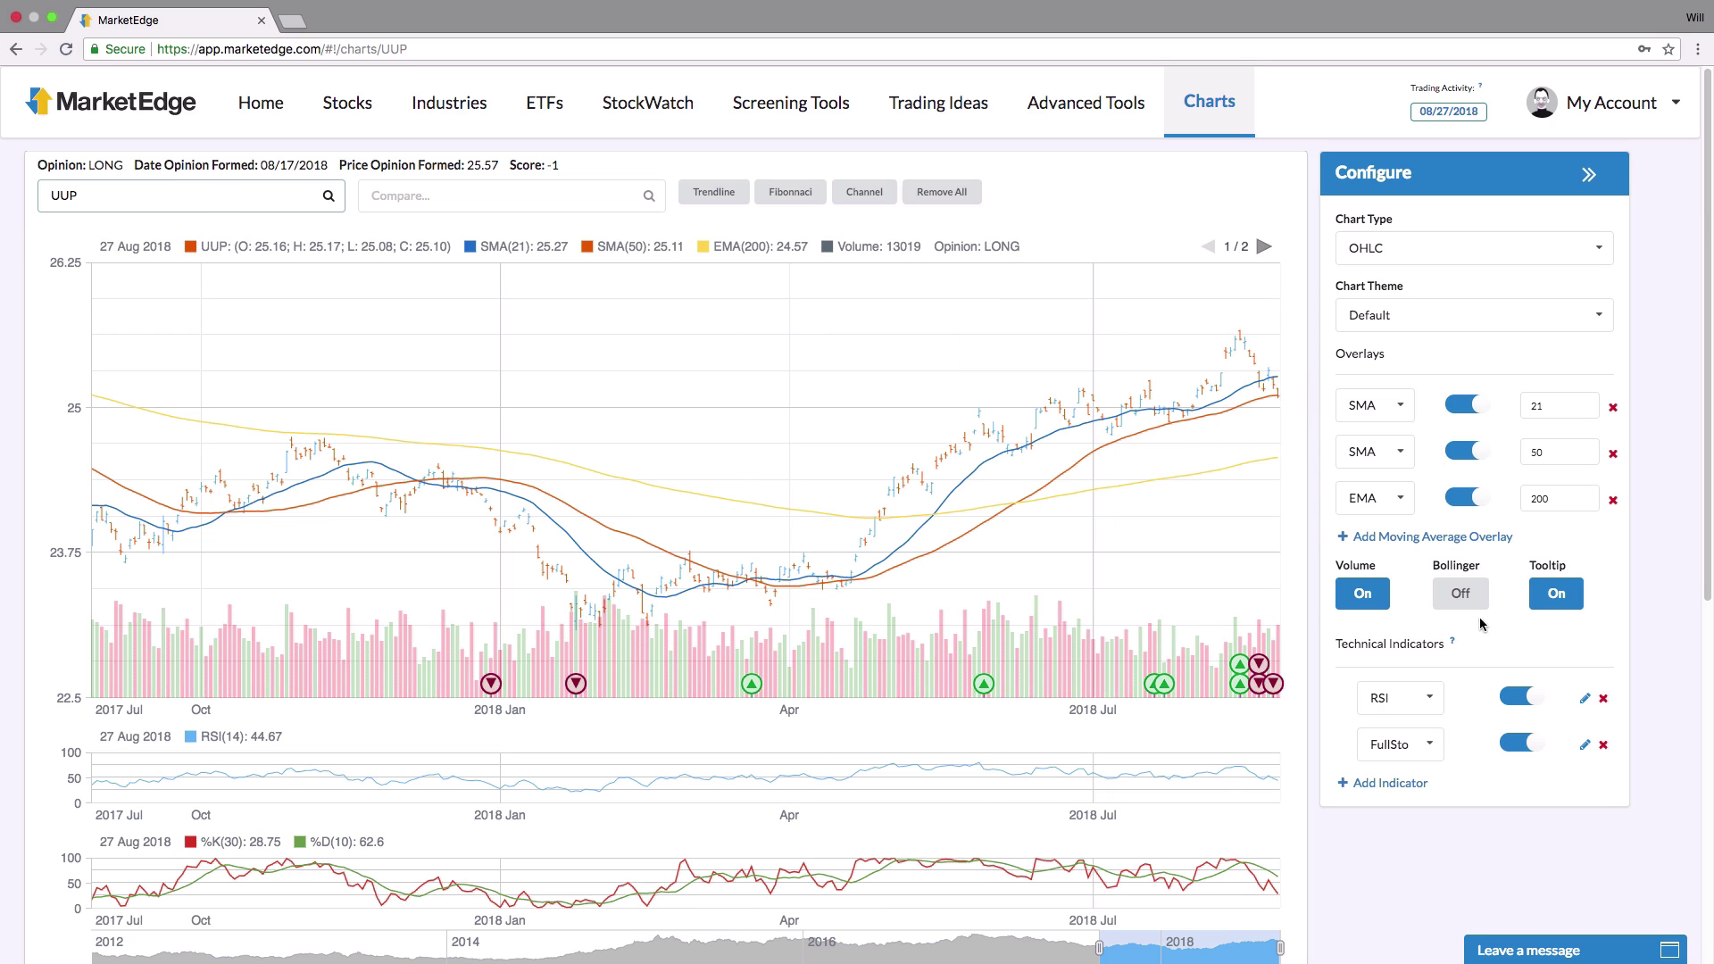
pyautogui.click(1556, 603)
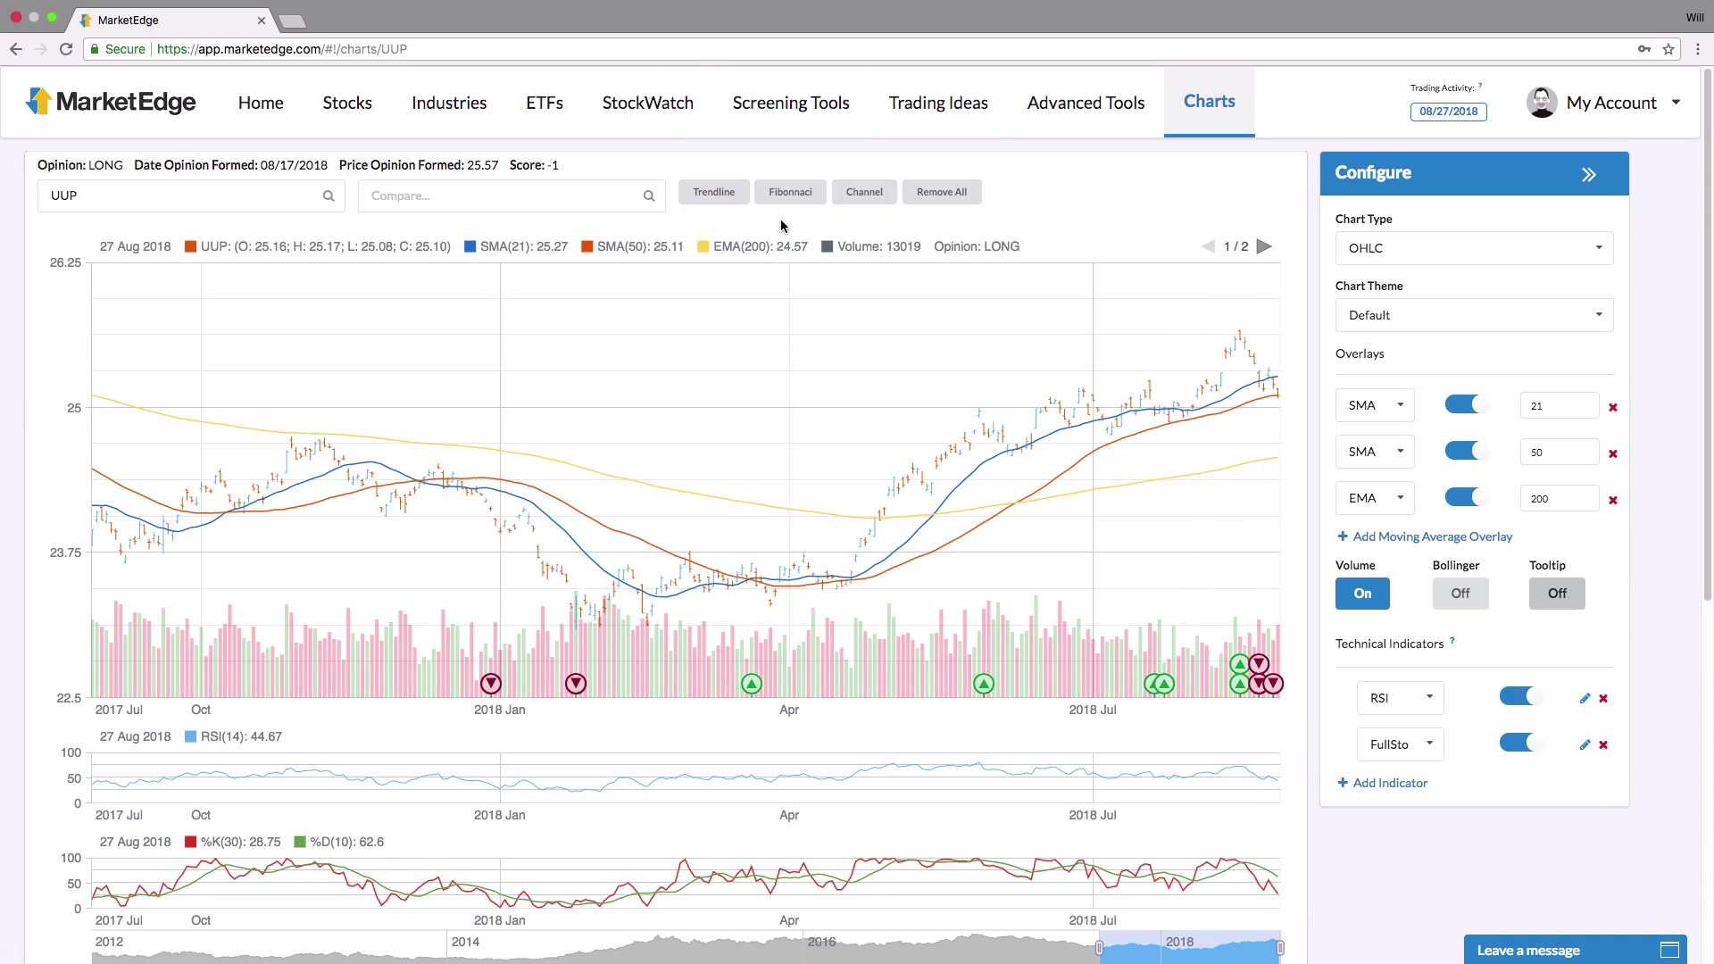
# Step: Draw a Fibonacci retracement on UUP from the April 2018 low to the August high
pyautogui.click(793, 192)
pyautogui.click(797, 194)
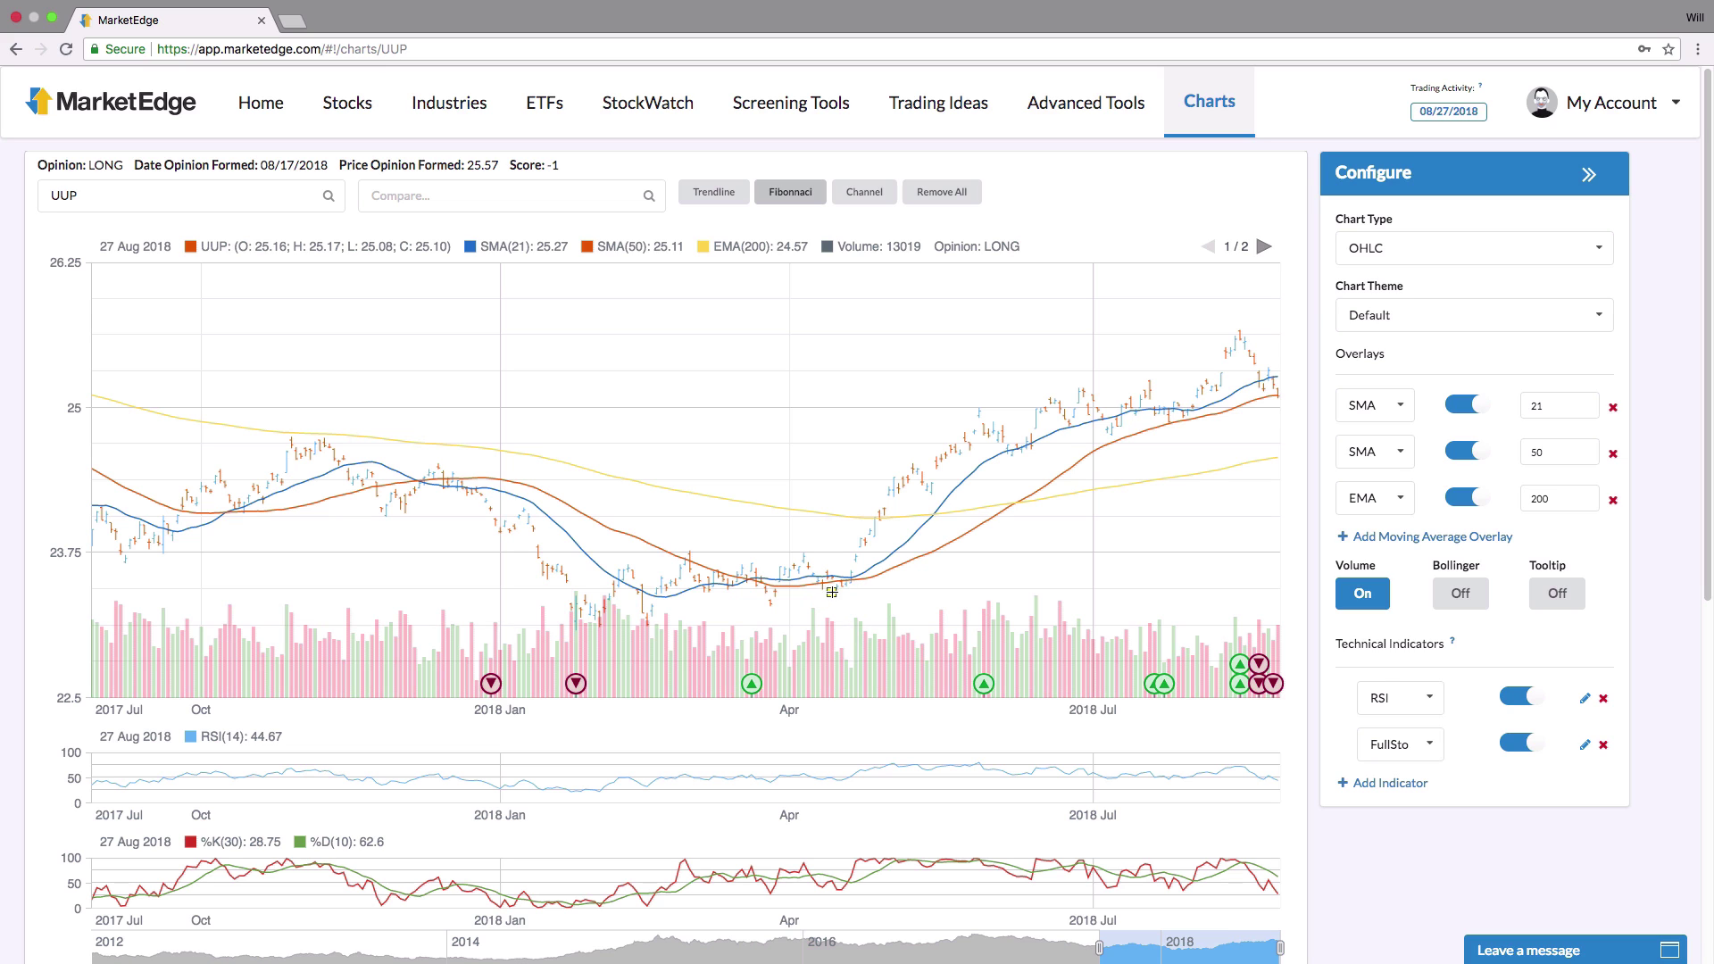
pyautogui.moveTo(830, 592)
pyautogui.mouseDown()
pyautogui.moveTo(1233, 360)
pyautogui.moveTo(1243, 332)
pyautogui.mouseUp()
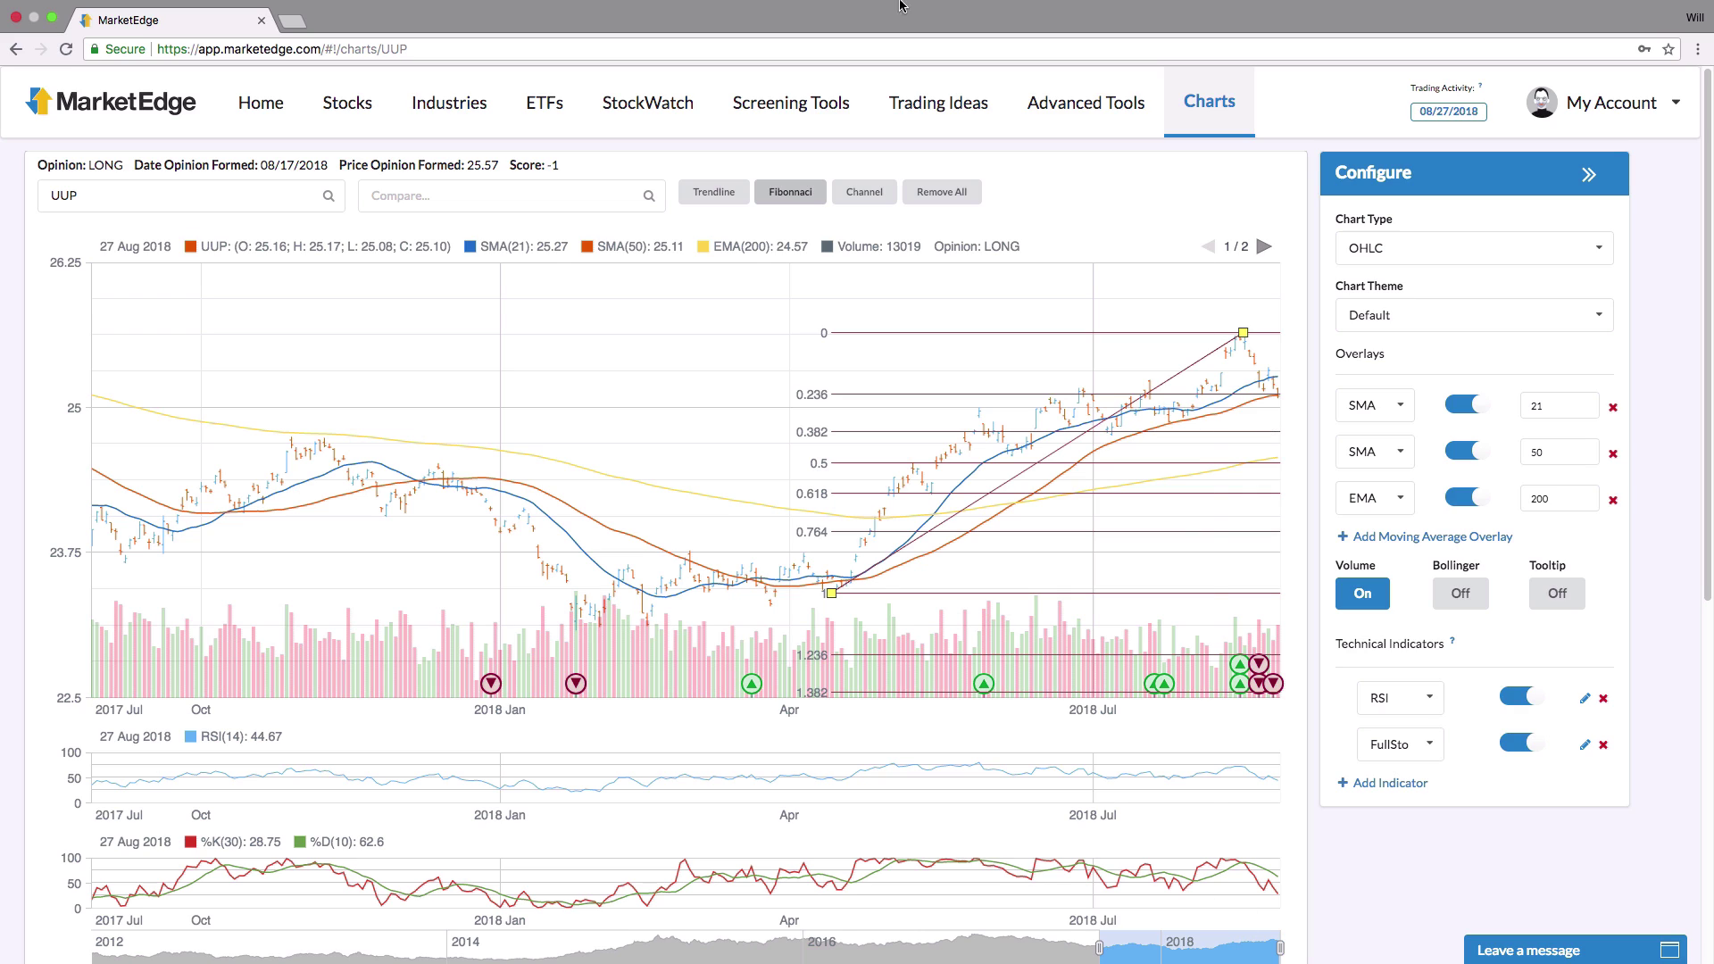
pyautogui.click(196, 198)
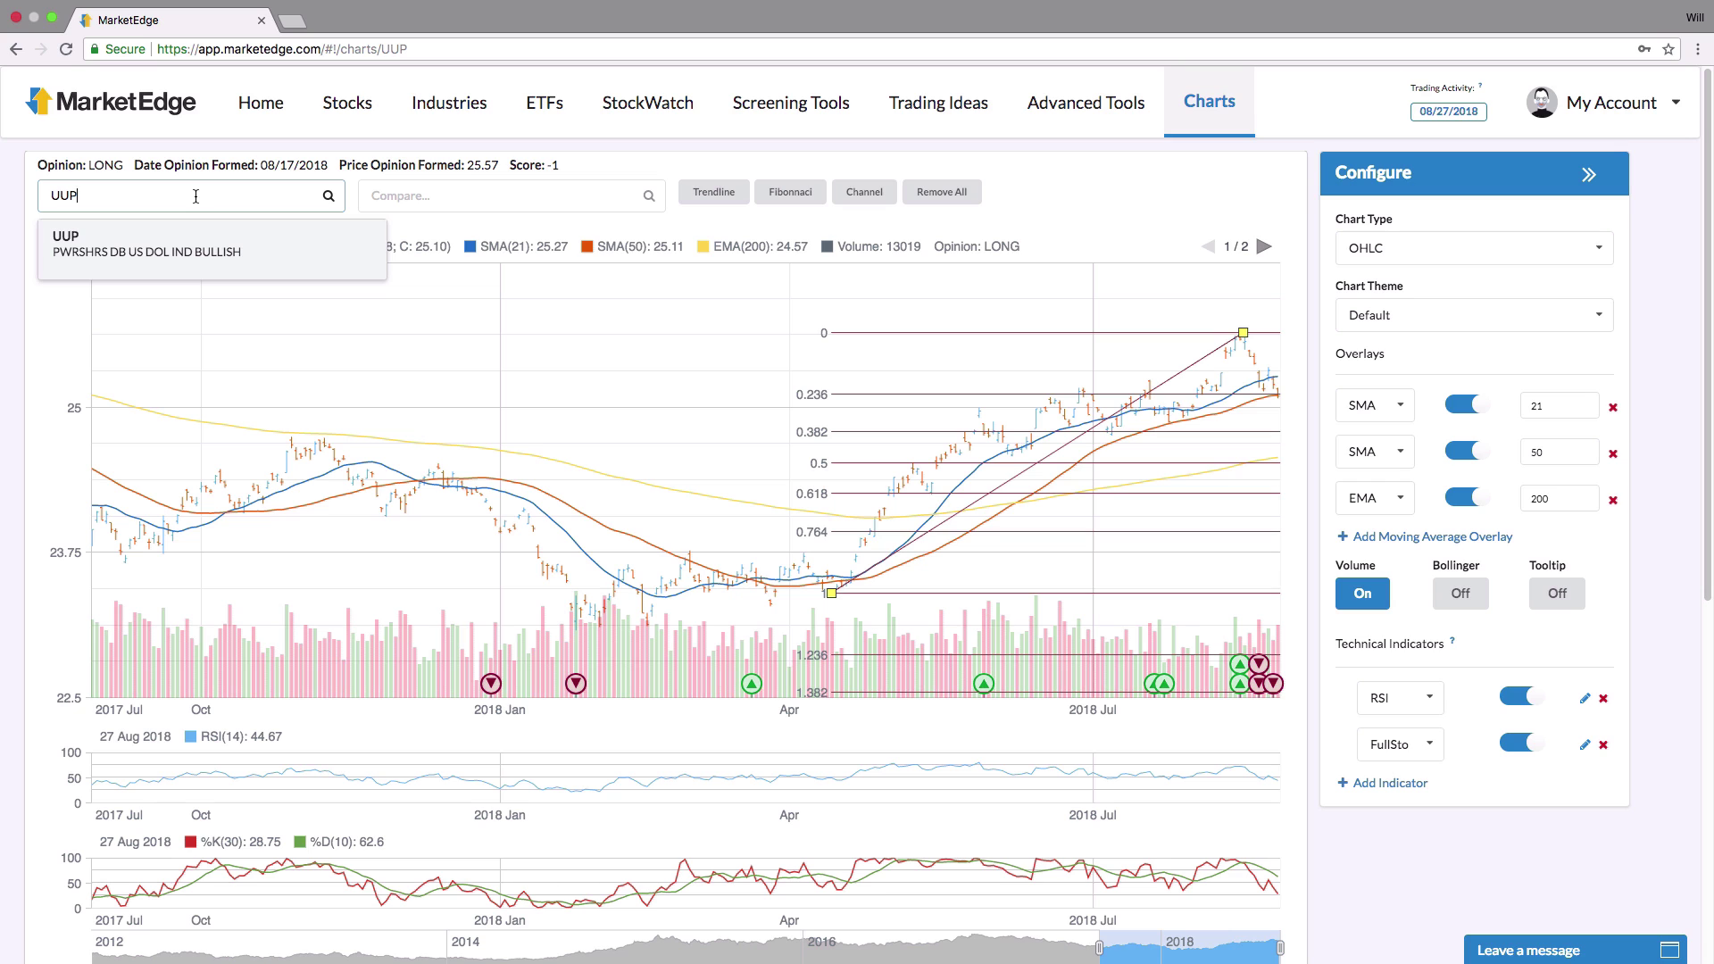
# Step: Reload UUP to clear the retracement, then chart GDX, closing 19.28
pyautogui.press('Return')
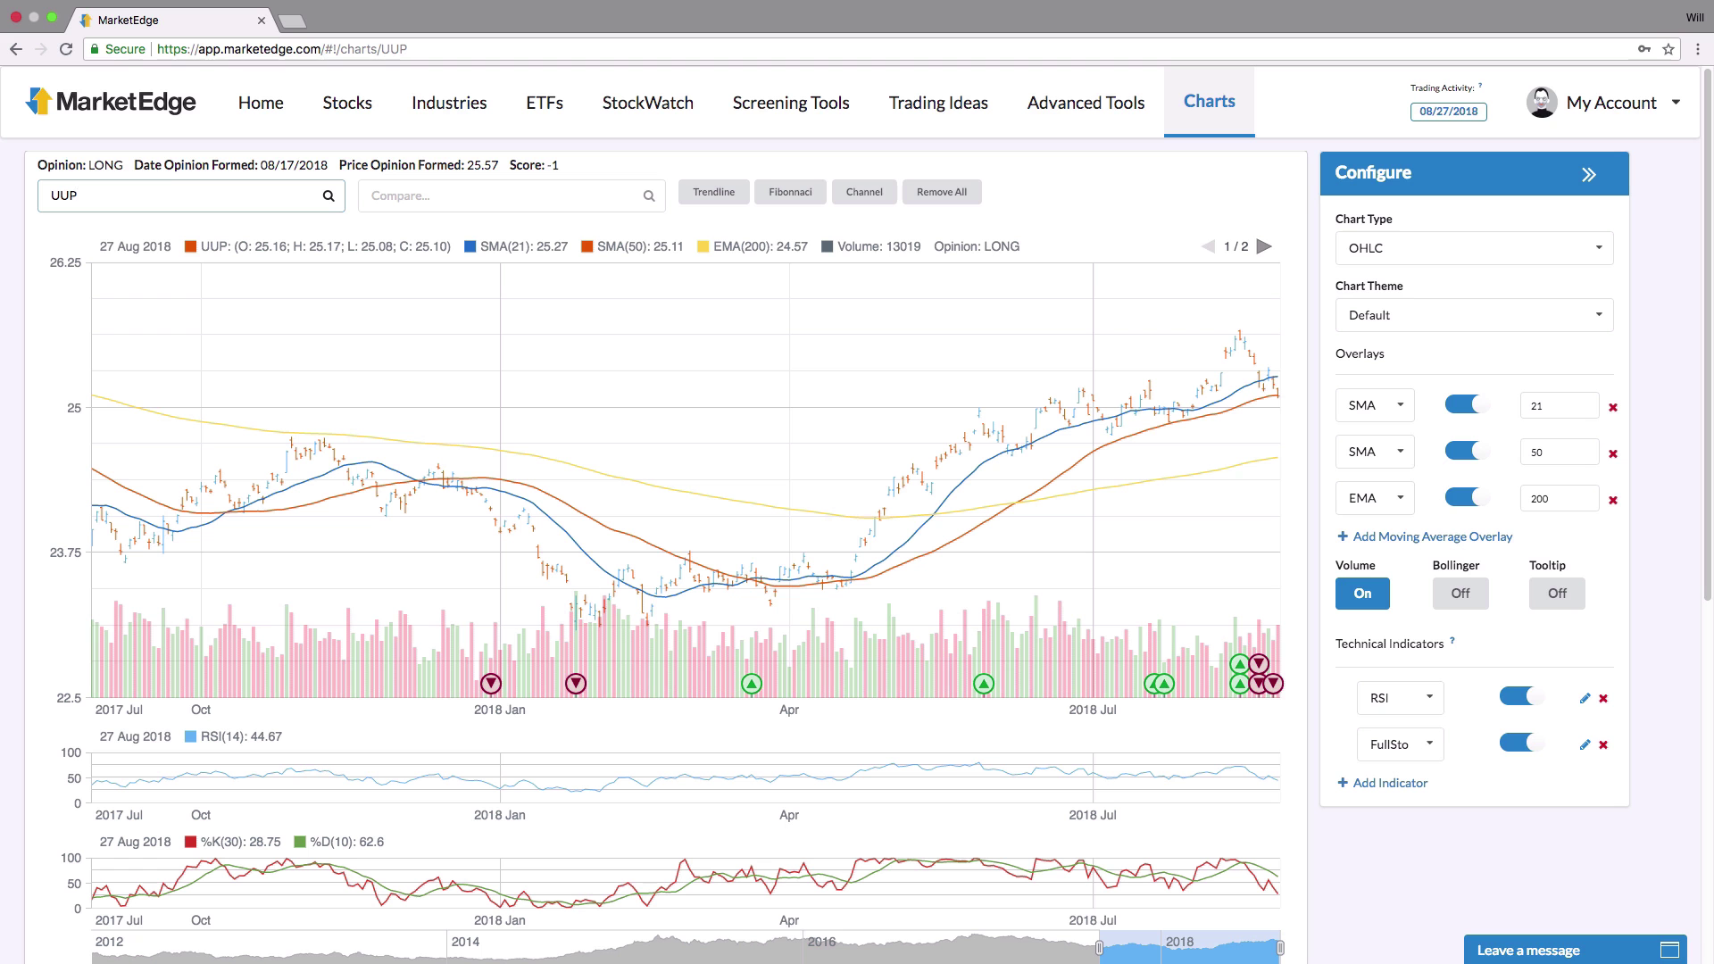
pyautogui.press('BackSpace')
pyautogui.press('BackSpace')
pyautogui.press('BackSpace')
pyautogui.write('GDX')
pyautogui.press('Return')
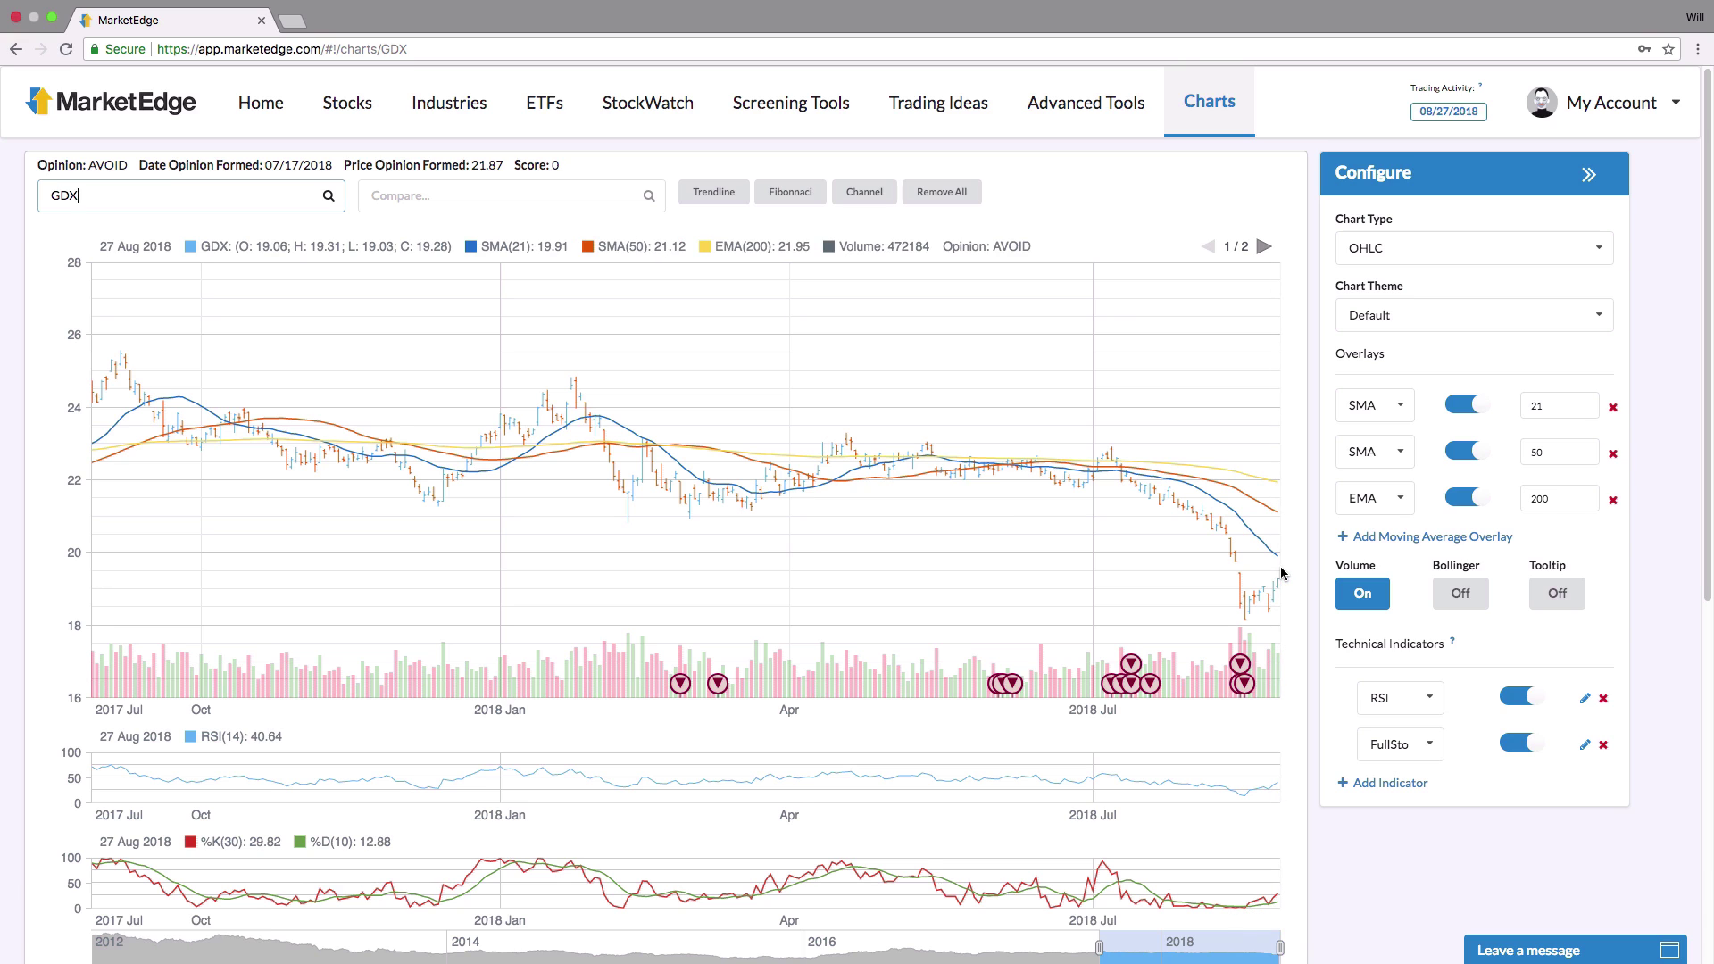
# Step: Chart GG, then switch to ABX, rated Avoid since 07/19/2018 at 12.52
pyautogui.press('BackSpace')
pyautogui.press('BackSpace')
pyautogui.press('BackSpace')
pyautogui.write('GG')
pyautogui.press('Return')
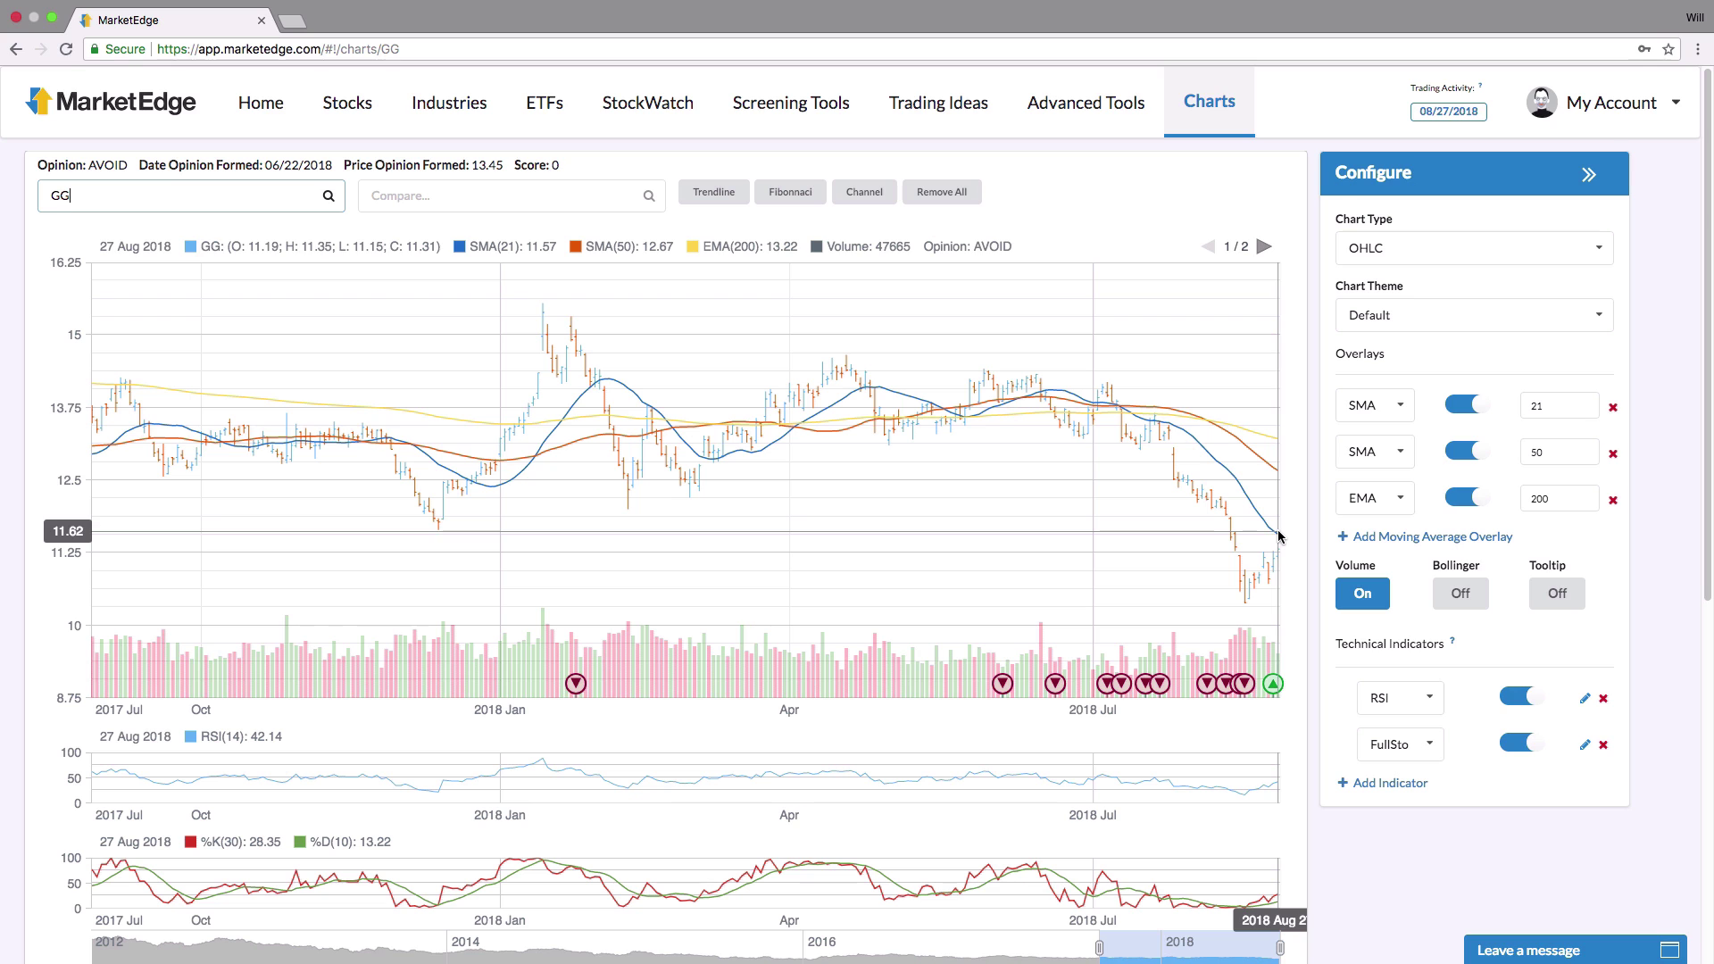
pyautogui.press('BackSpace')
pyautogui.press('BackSpace')
pyautogui.write('ABX')
pyautogui.press('Return')
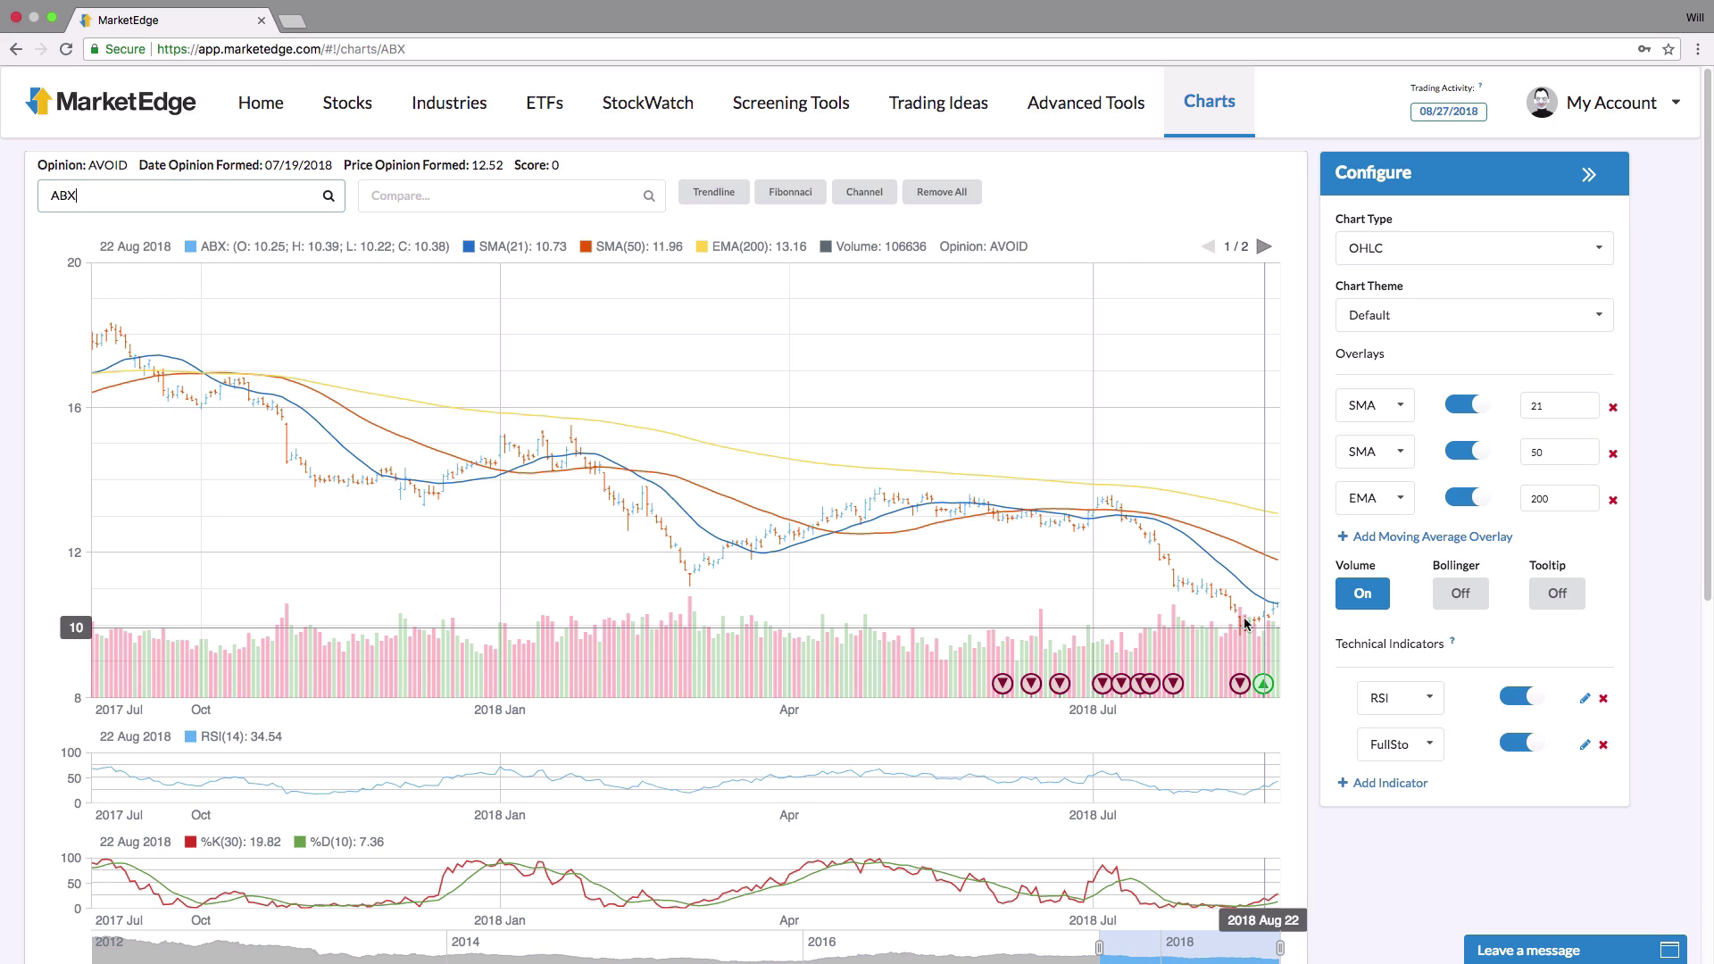
# Step: Overlay UUP on the ABX chart as percentage-change lines since 2012
pyautogui.click(490, 196)
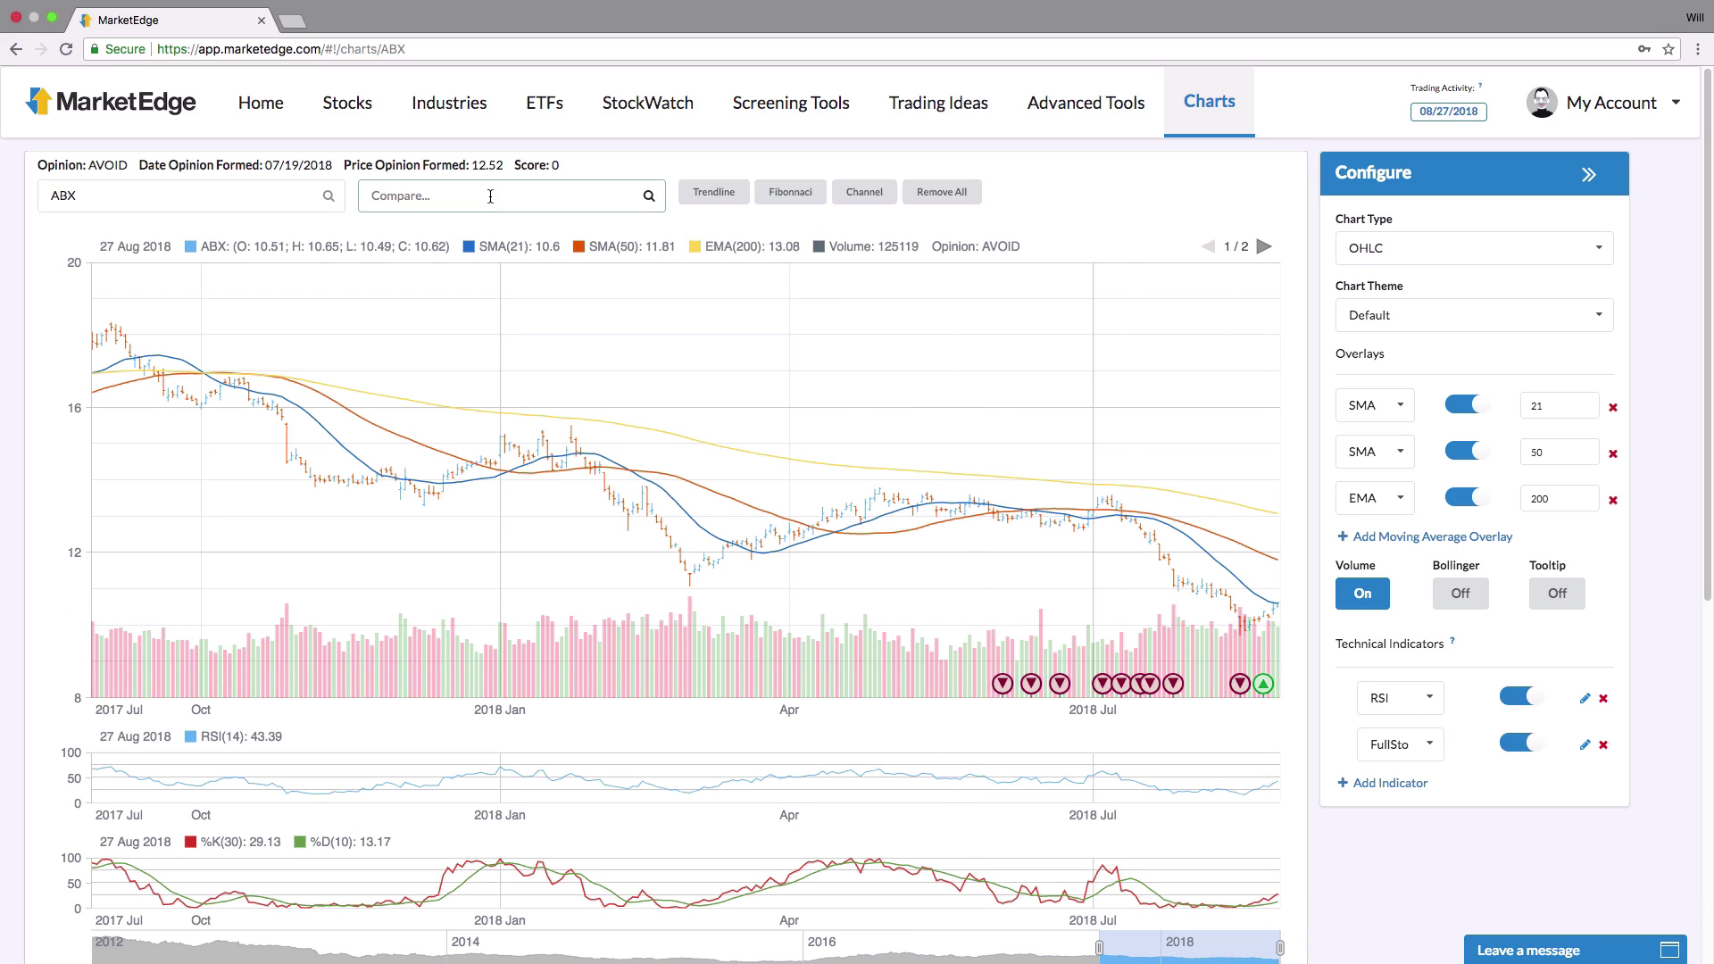
pyautogui.write('UUP')
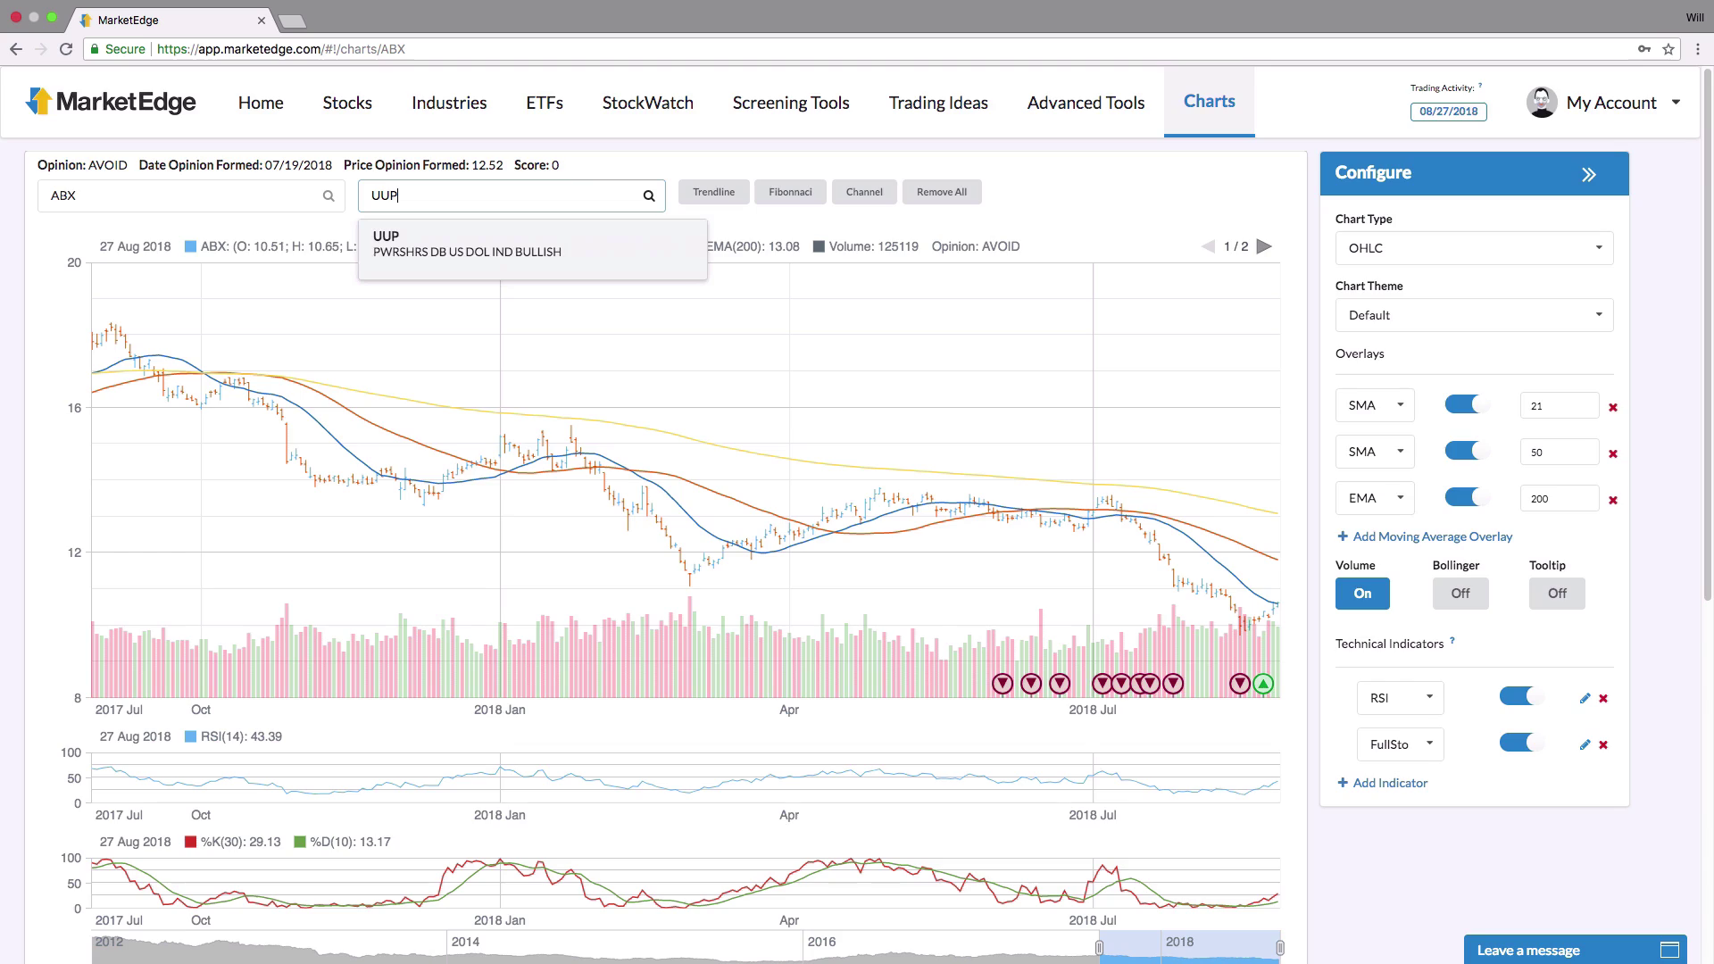
pyautogui.press('Return')
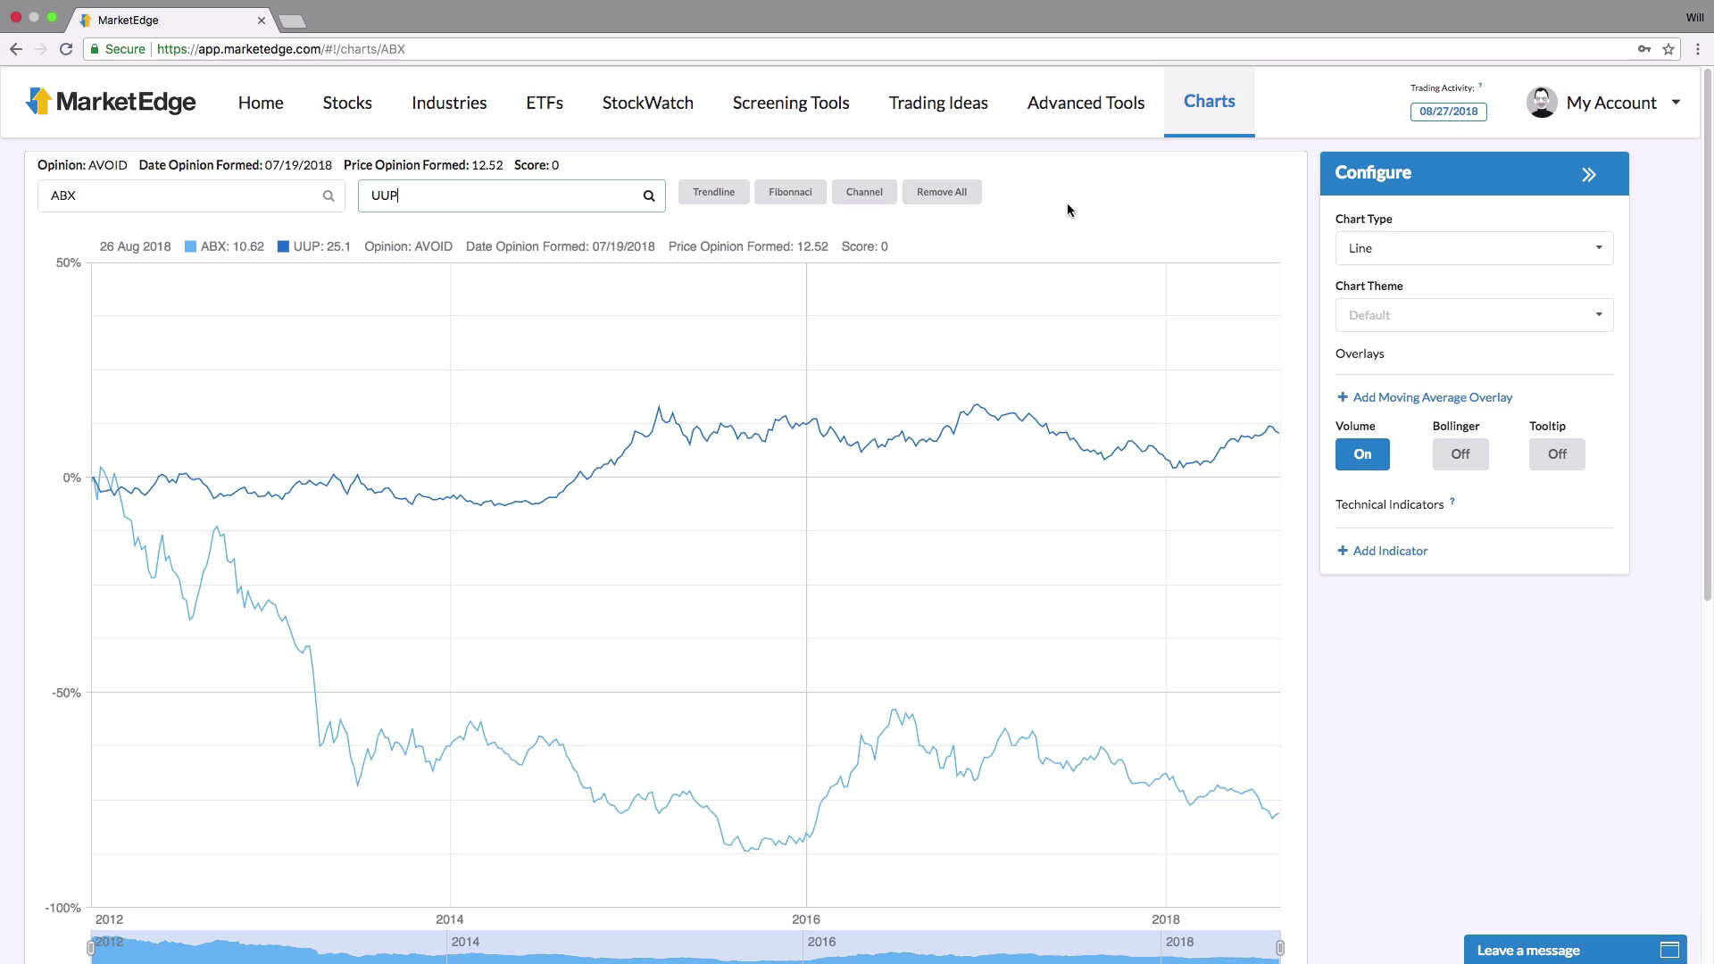
# Step: Look up AMD's Second Opinion stock report
pyautogui.click(350, 110)
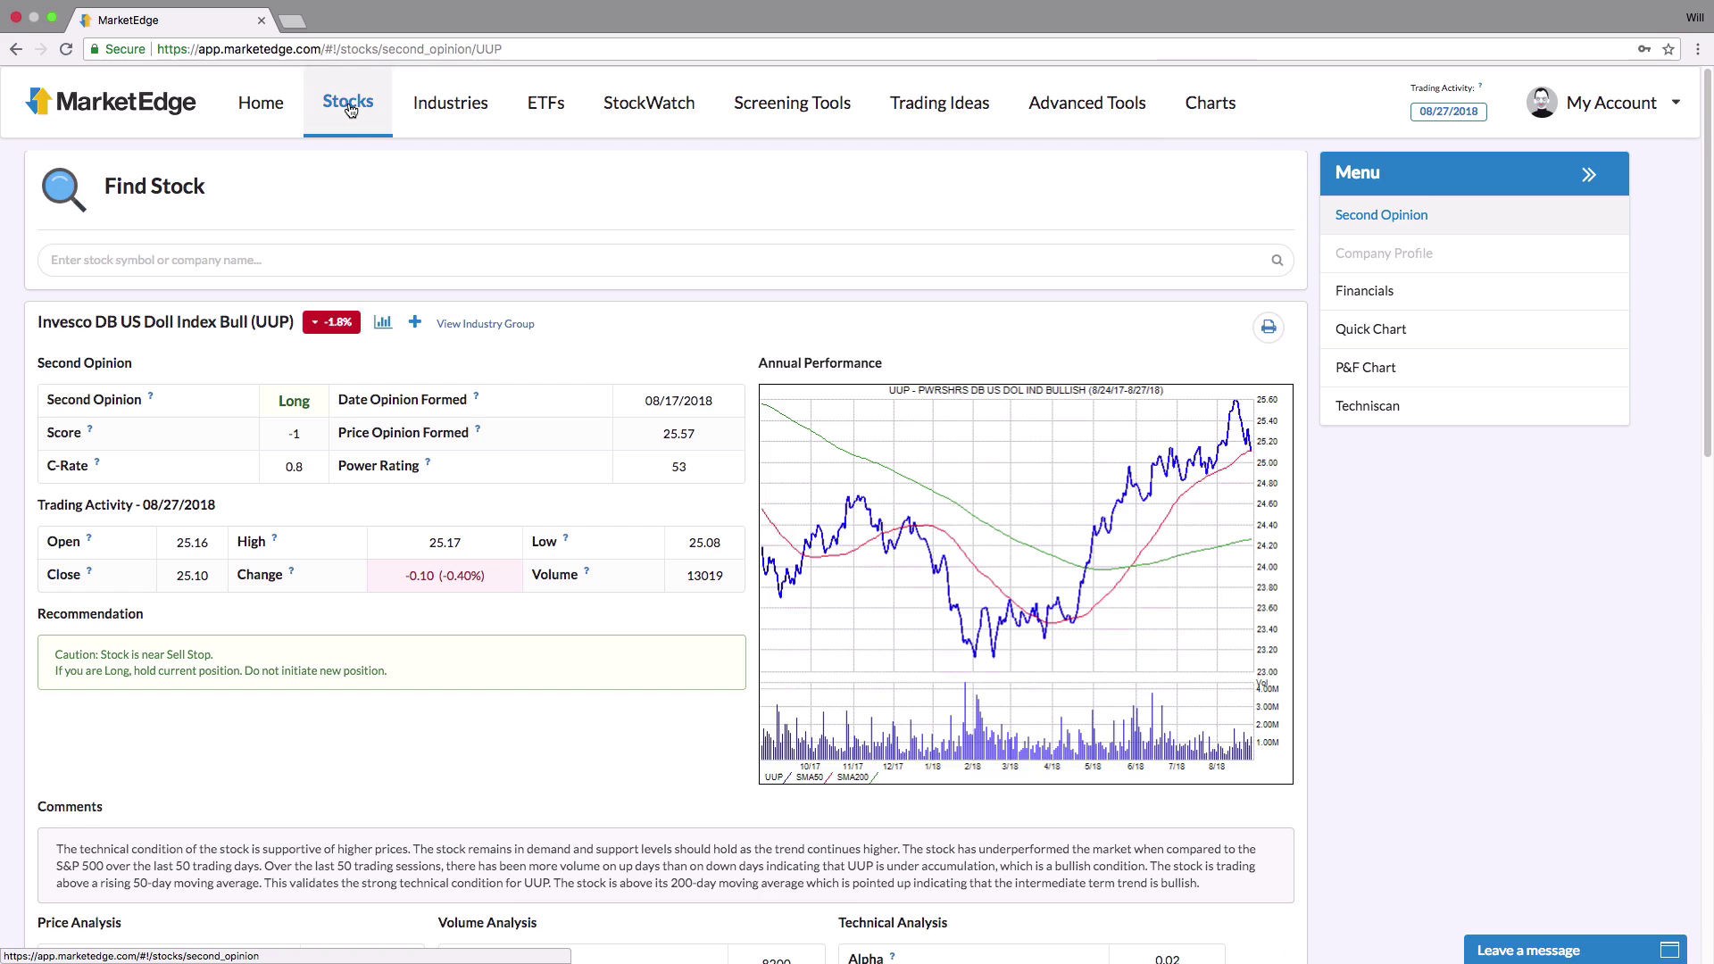
pyautogui.click(317, 268)
pyautogui.write('AMD')
pyautogui.press('Return')
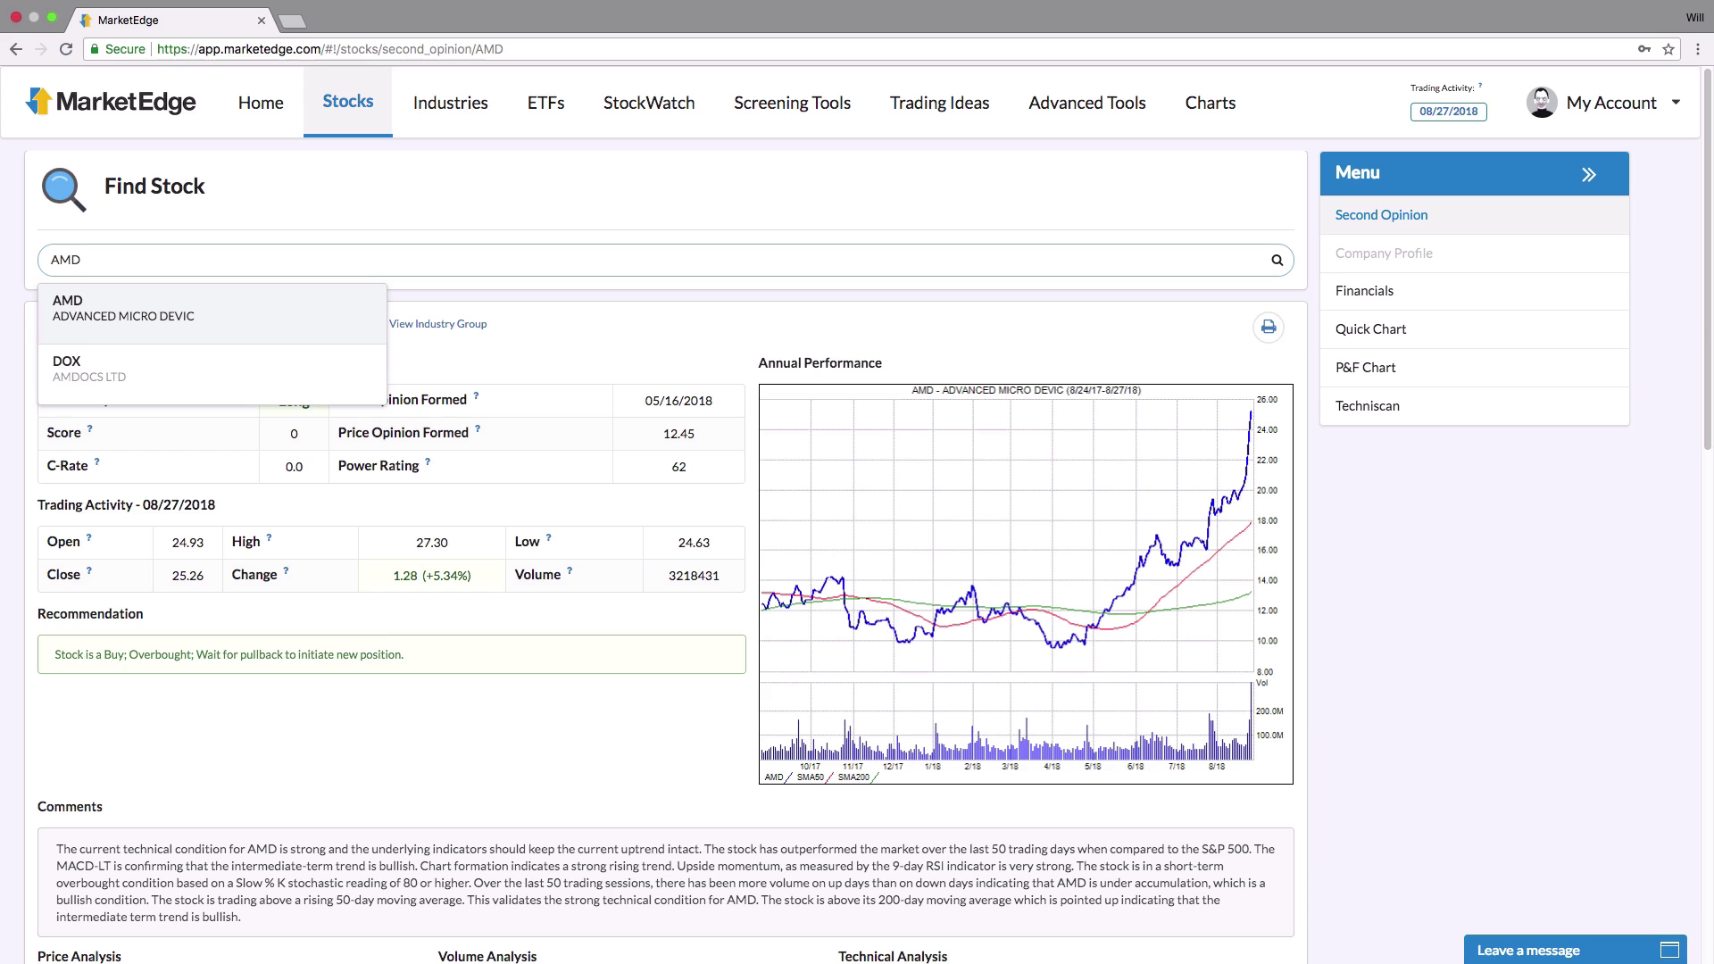
# Step: Load the SOX--X Second Opinion report, rated Avoid, closing 1397.46
pyautogui.press('BackSpace')
pyautogui.press('Return')
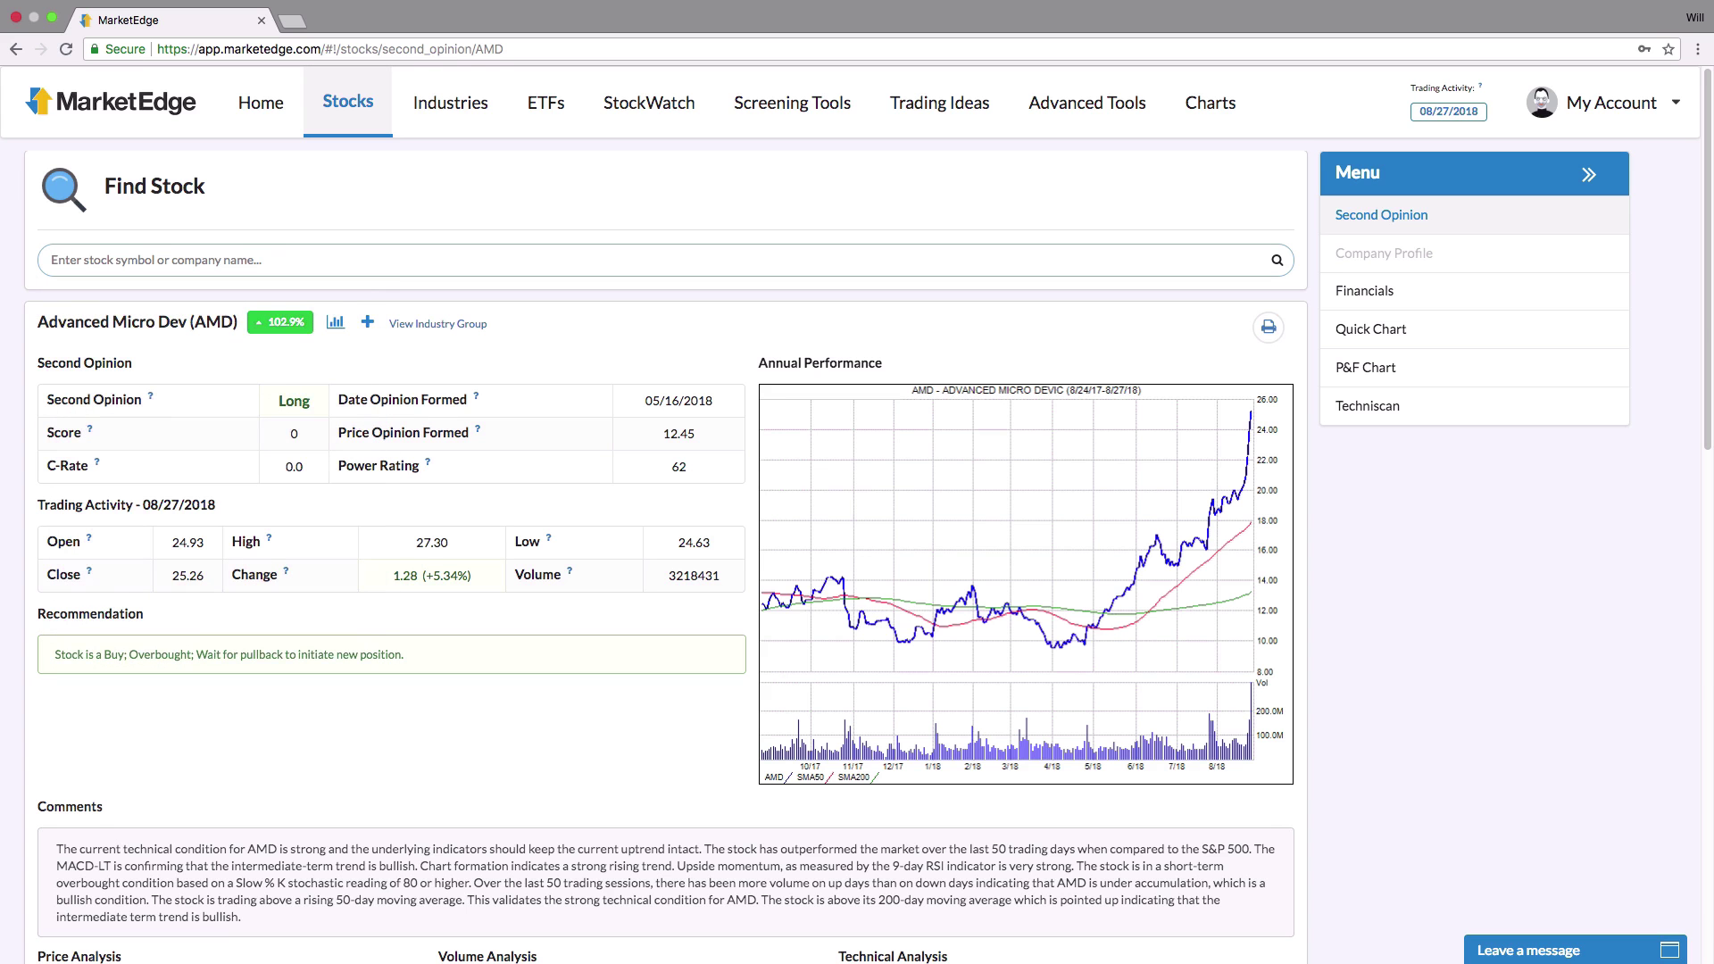
pyautogui.write('SOX--X')
pyautogui.press('Return')
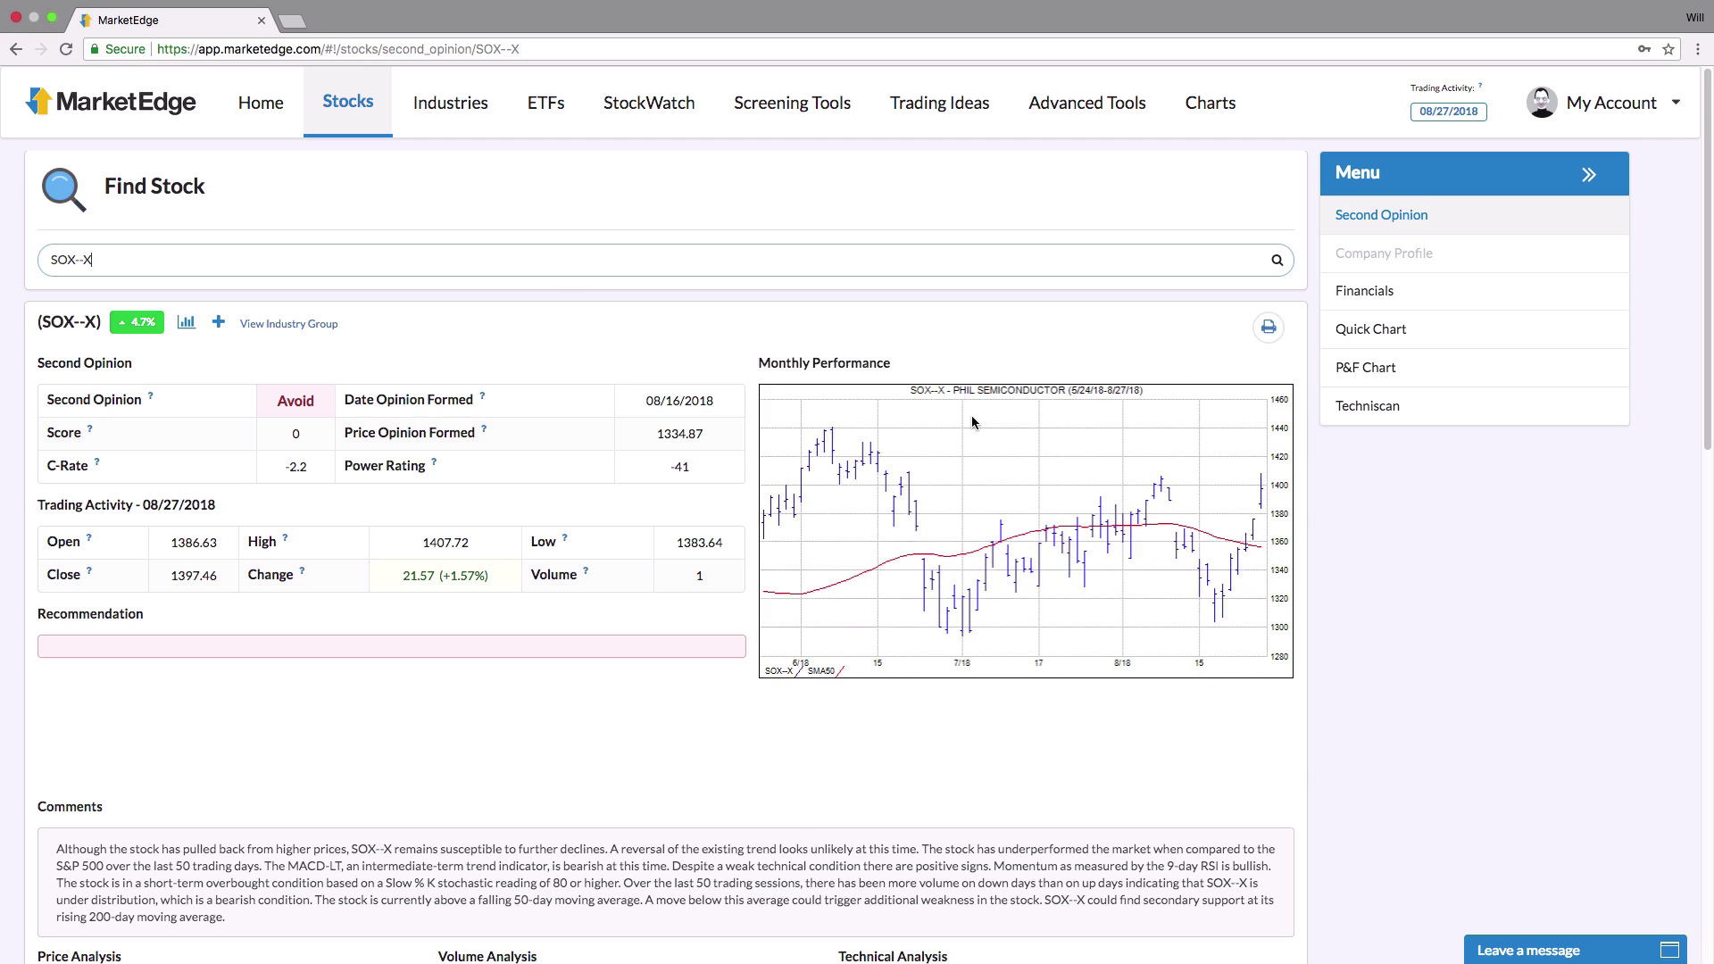
# Step: Chart SOX--X and draw a downward trendline from its June high to late August
pyautogui.click(1211, 104)
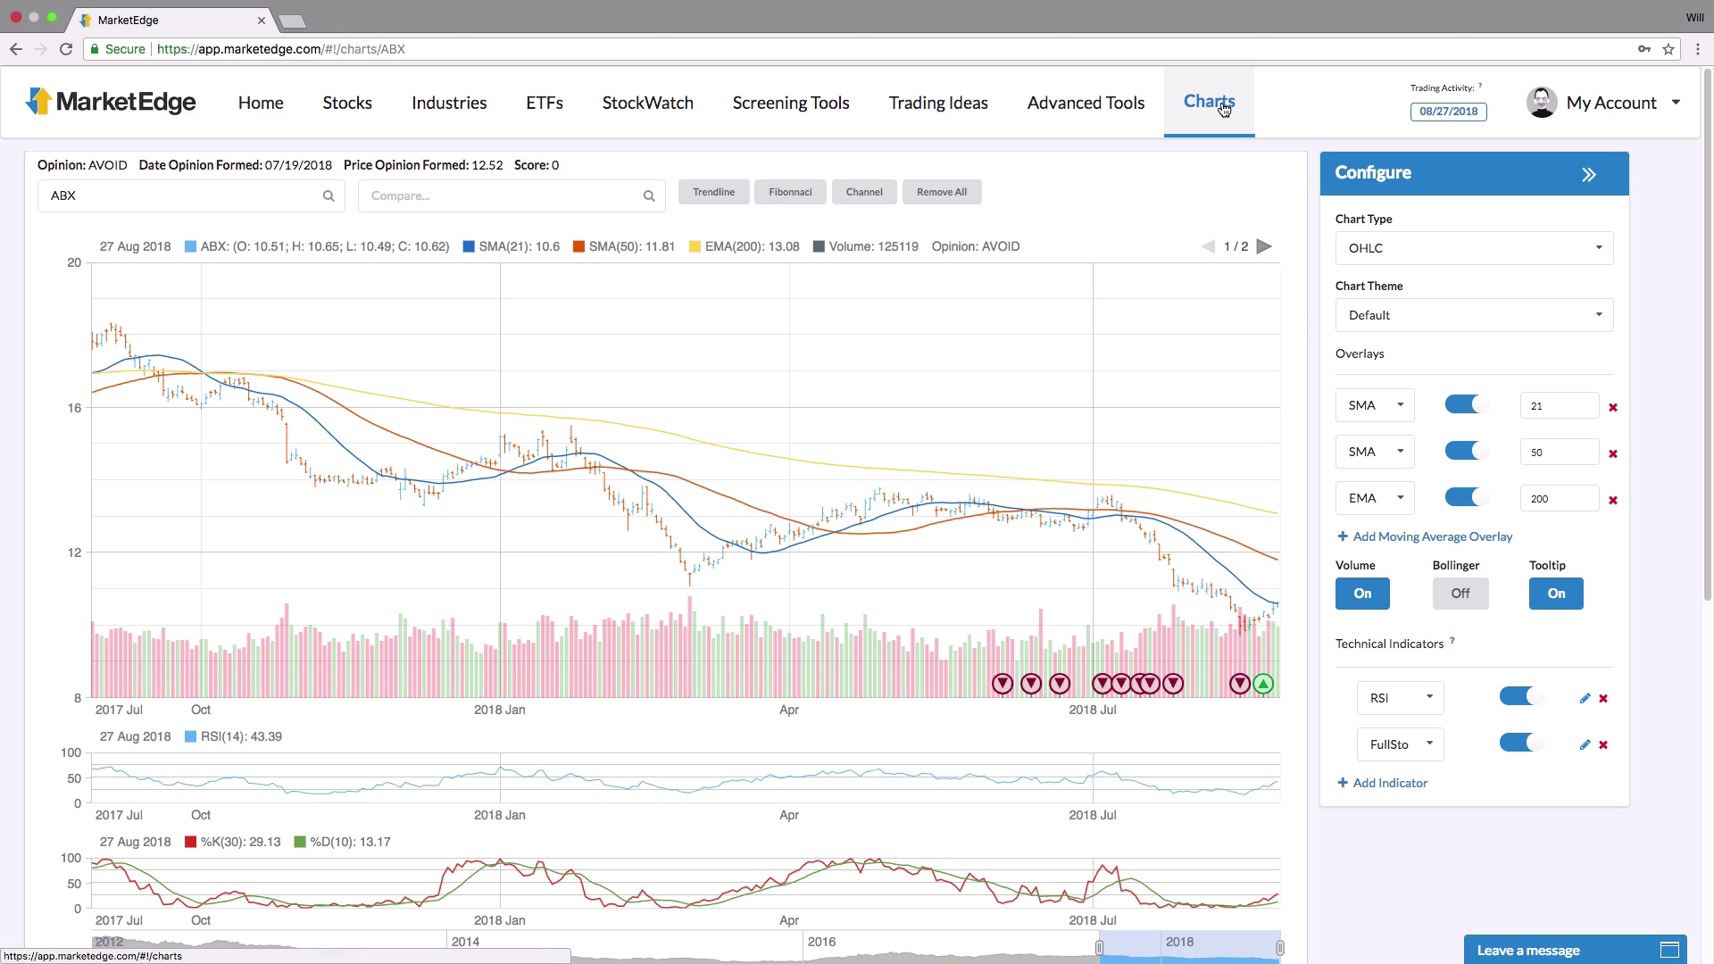
pyautogui.click(215, 203)
pyautogui.write('SOX--X')
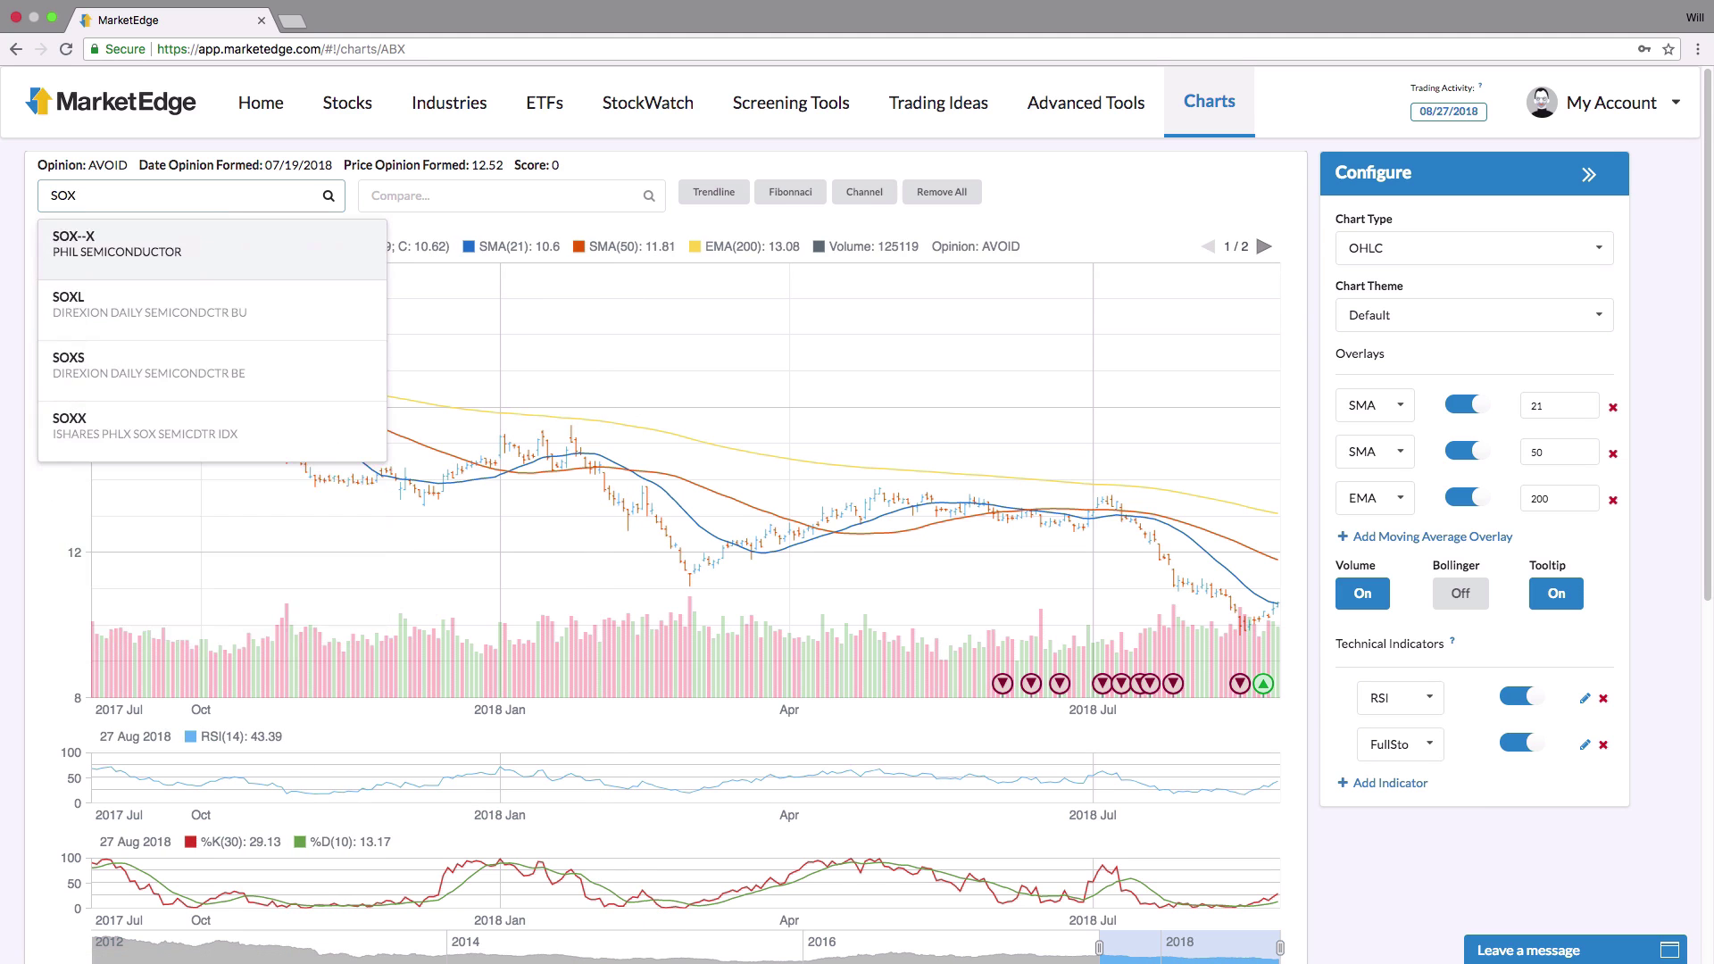
pyautogui.press('Return')
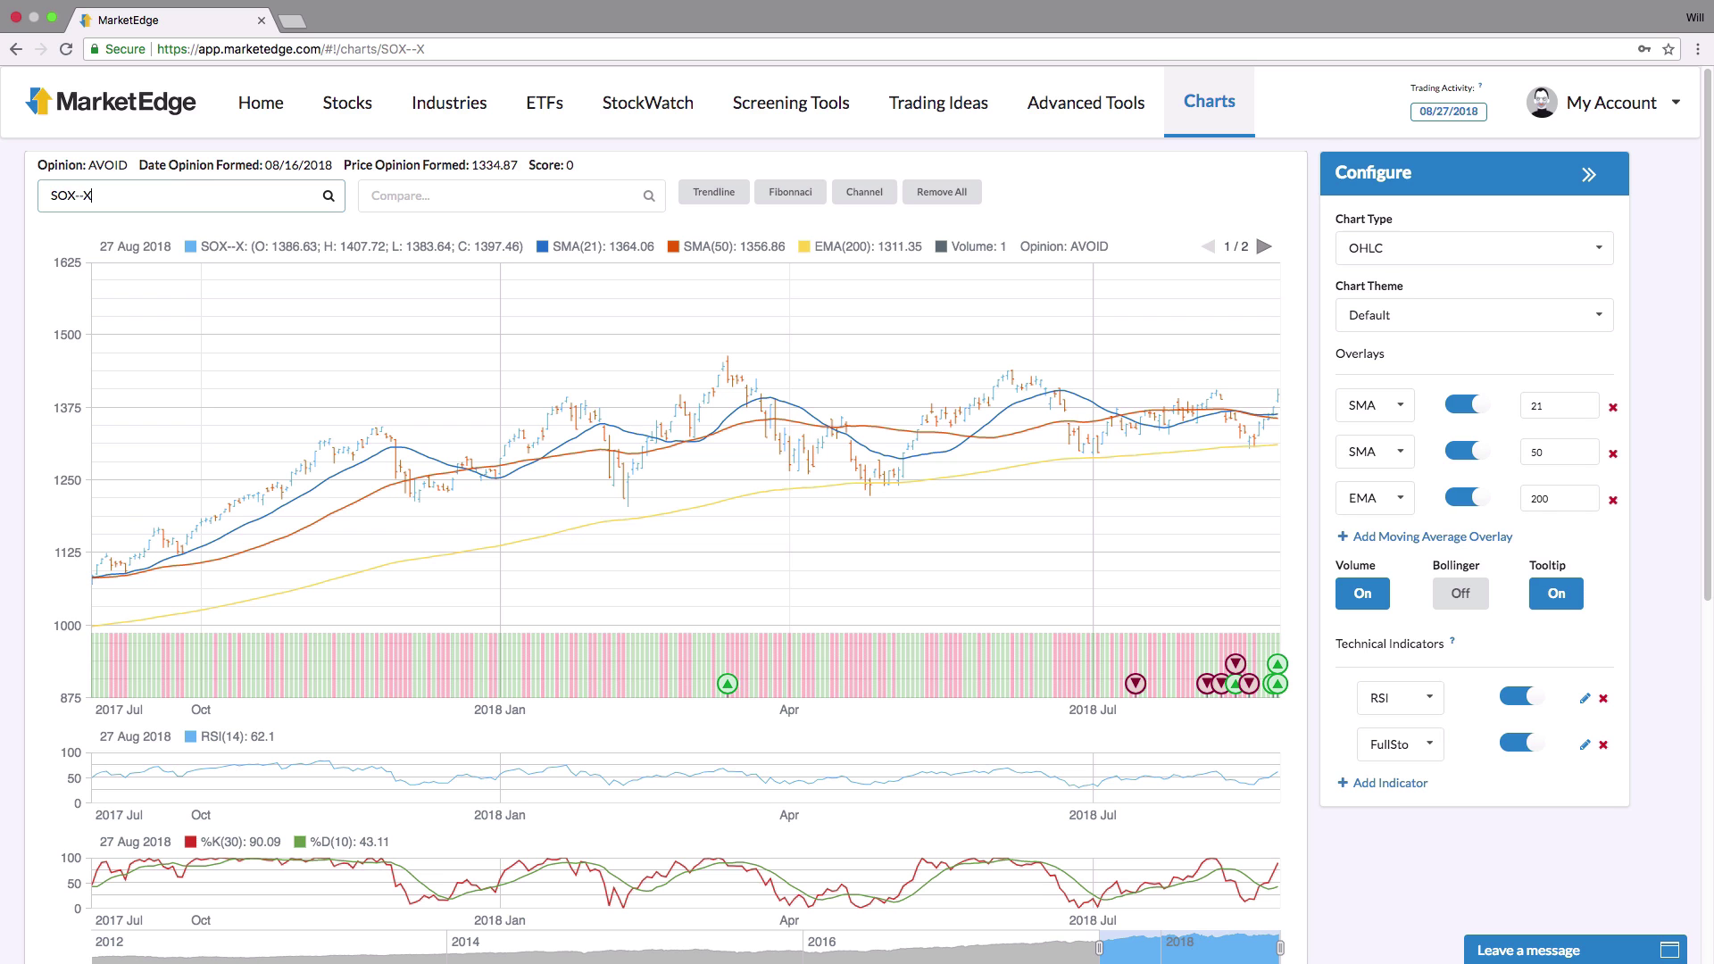
pyautogui.click(708, 198)
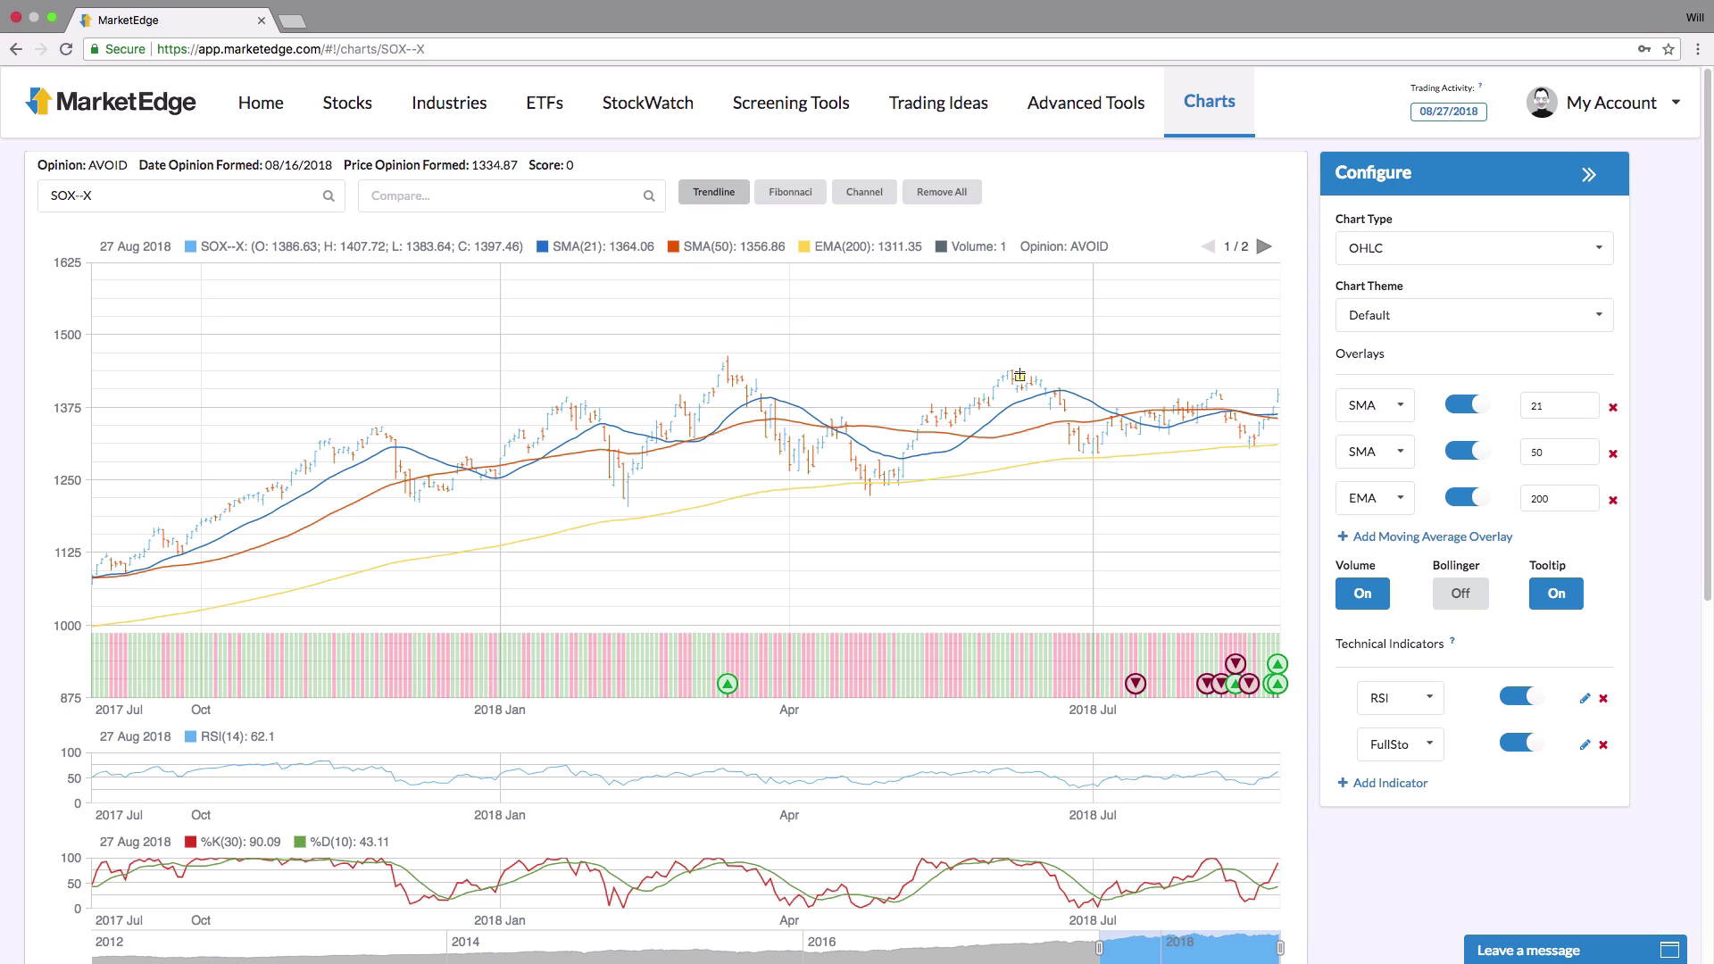
pyautogui.moveTo(1014, 370); pyautogui.dragTo(1281, 397)
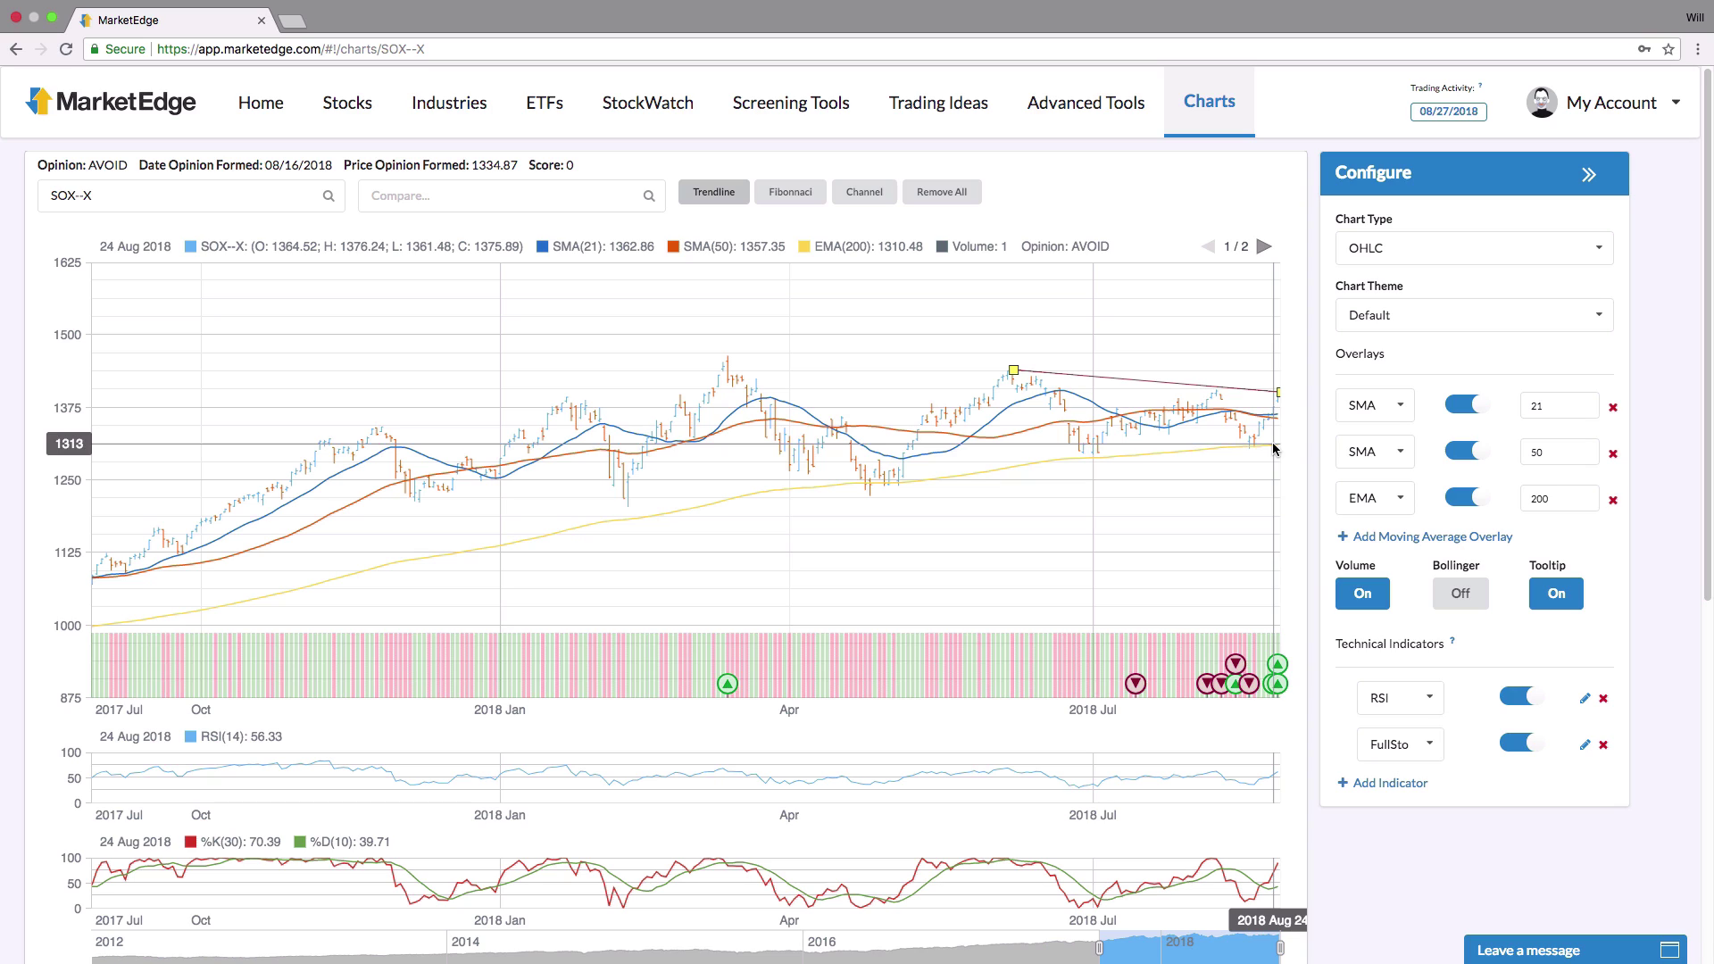
# Step: Replace the first SMA period of 21 with 100 on the SOX--X chart overlays
pyautogui.click(1563, 405)
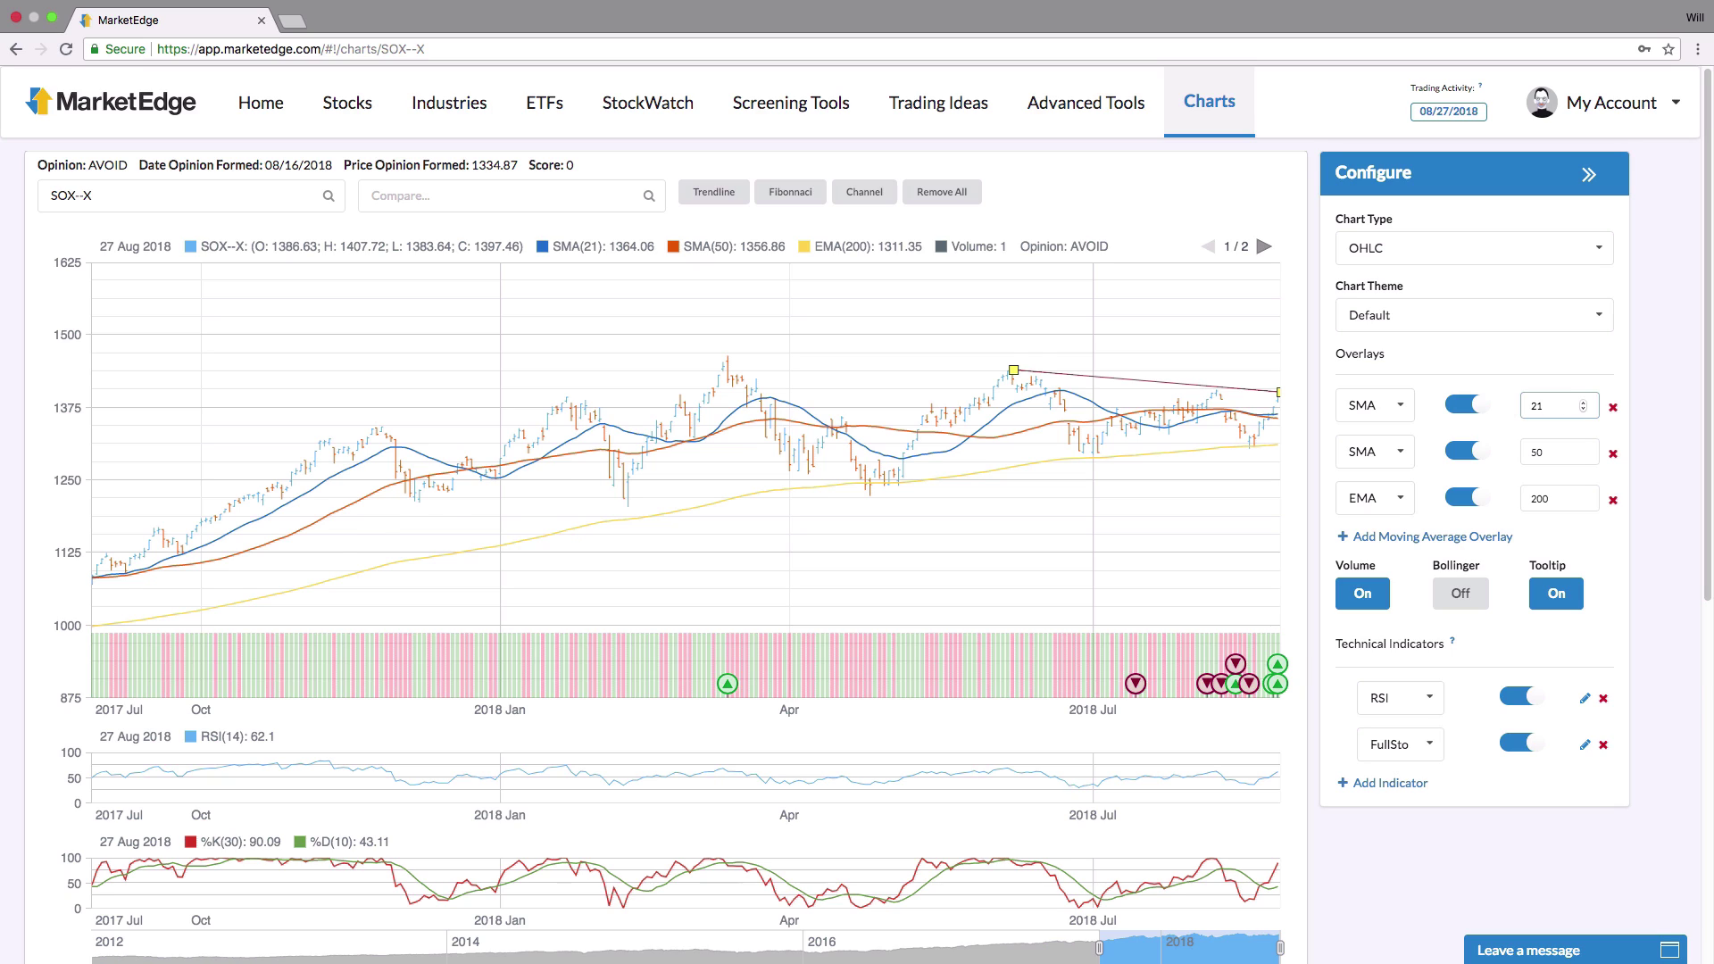
pyautogui.press('BackSpace')
pyautogui.press('BackSpace')
pyautogui.write('100')
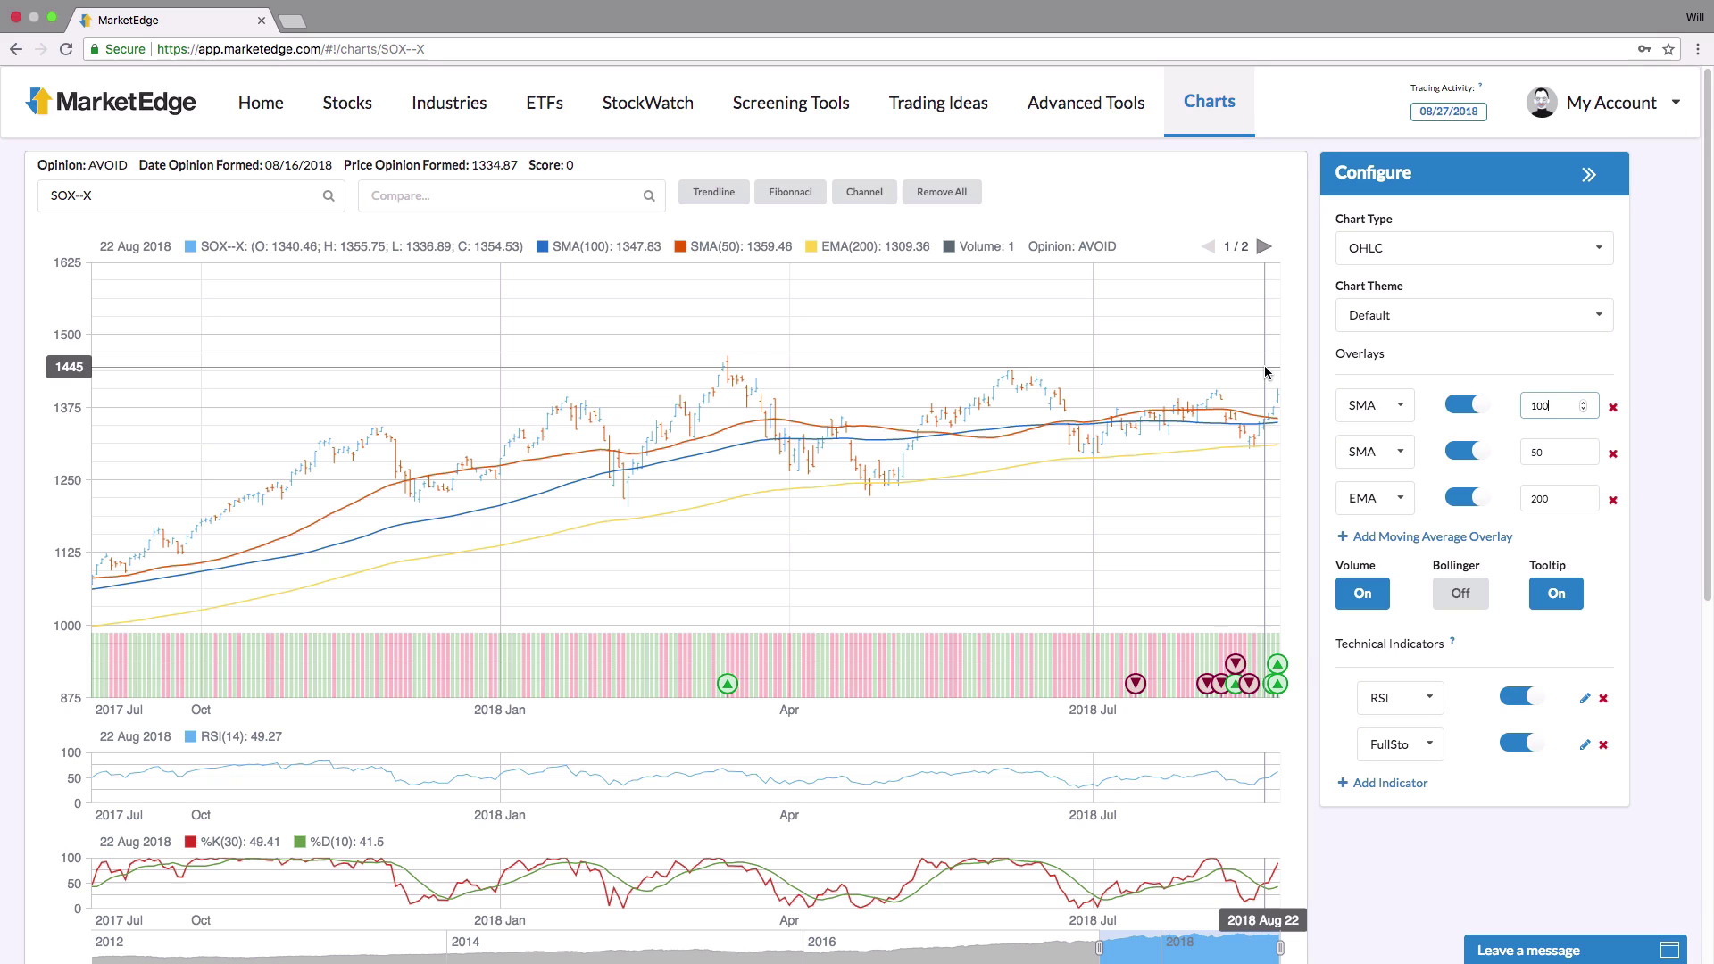
# Step: Go back to the SOX--X stock report and display its P&F chart
pyautogui.click(369, 108)
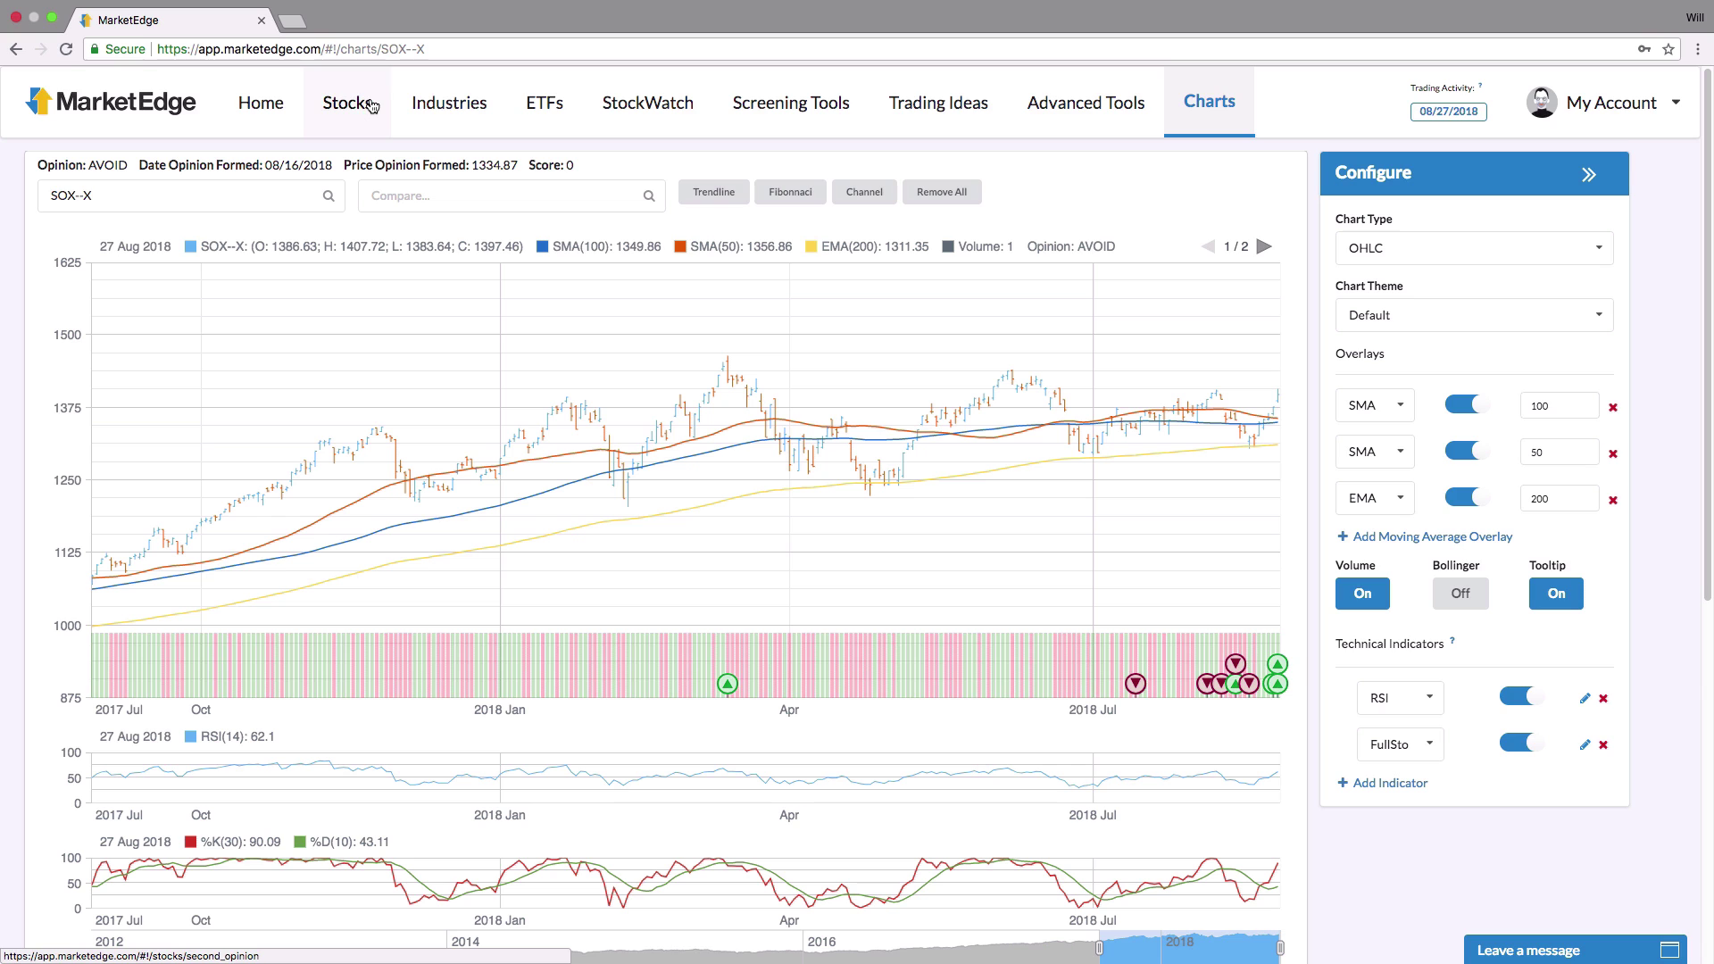
pyautogui.click(359, 109)
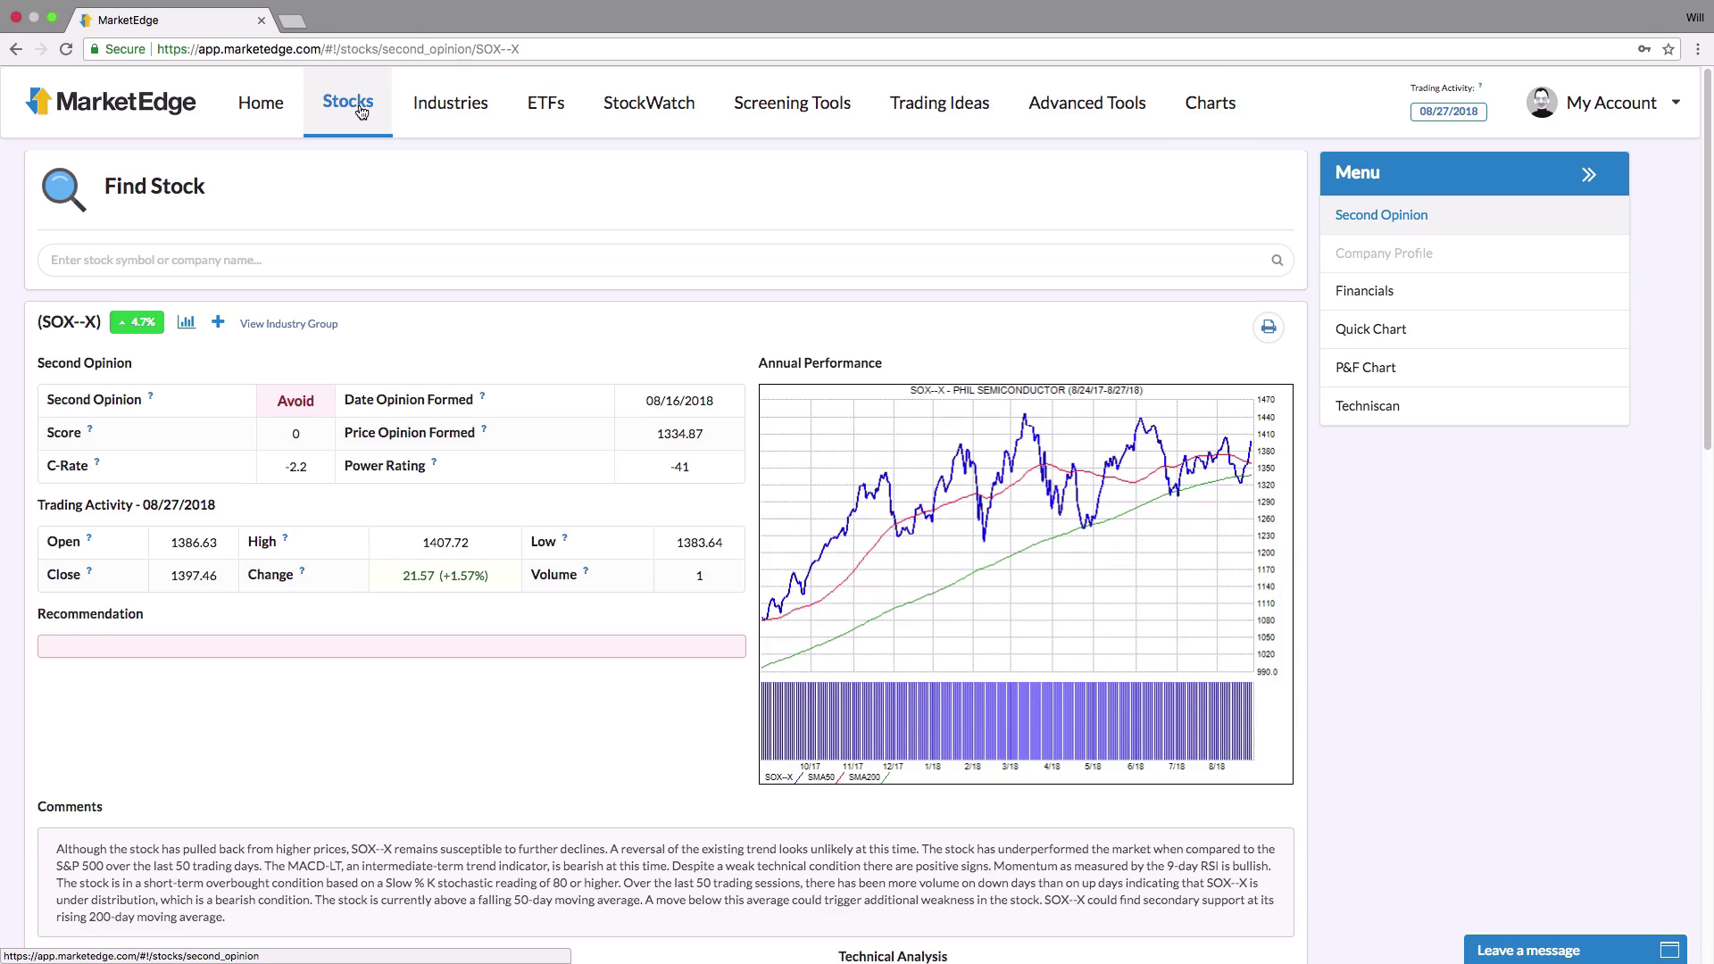
pyautogui.click(1352, 373)
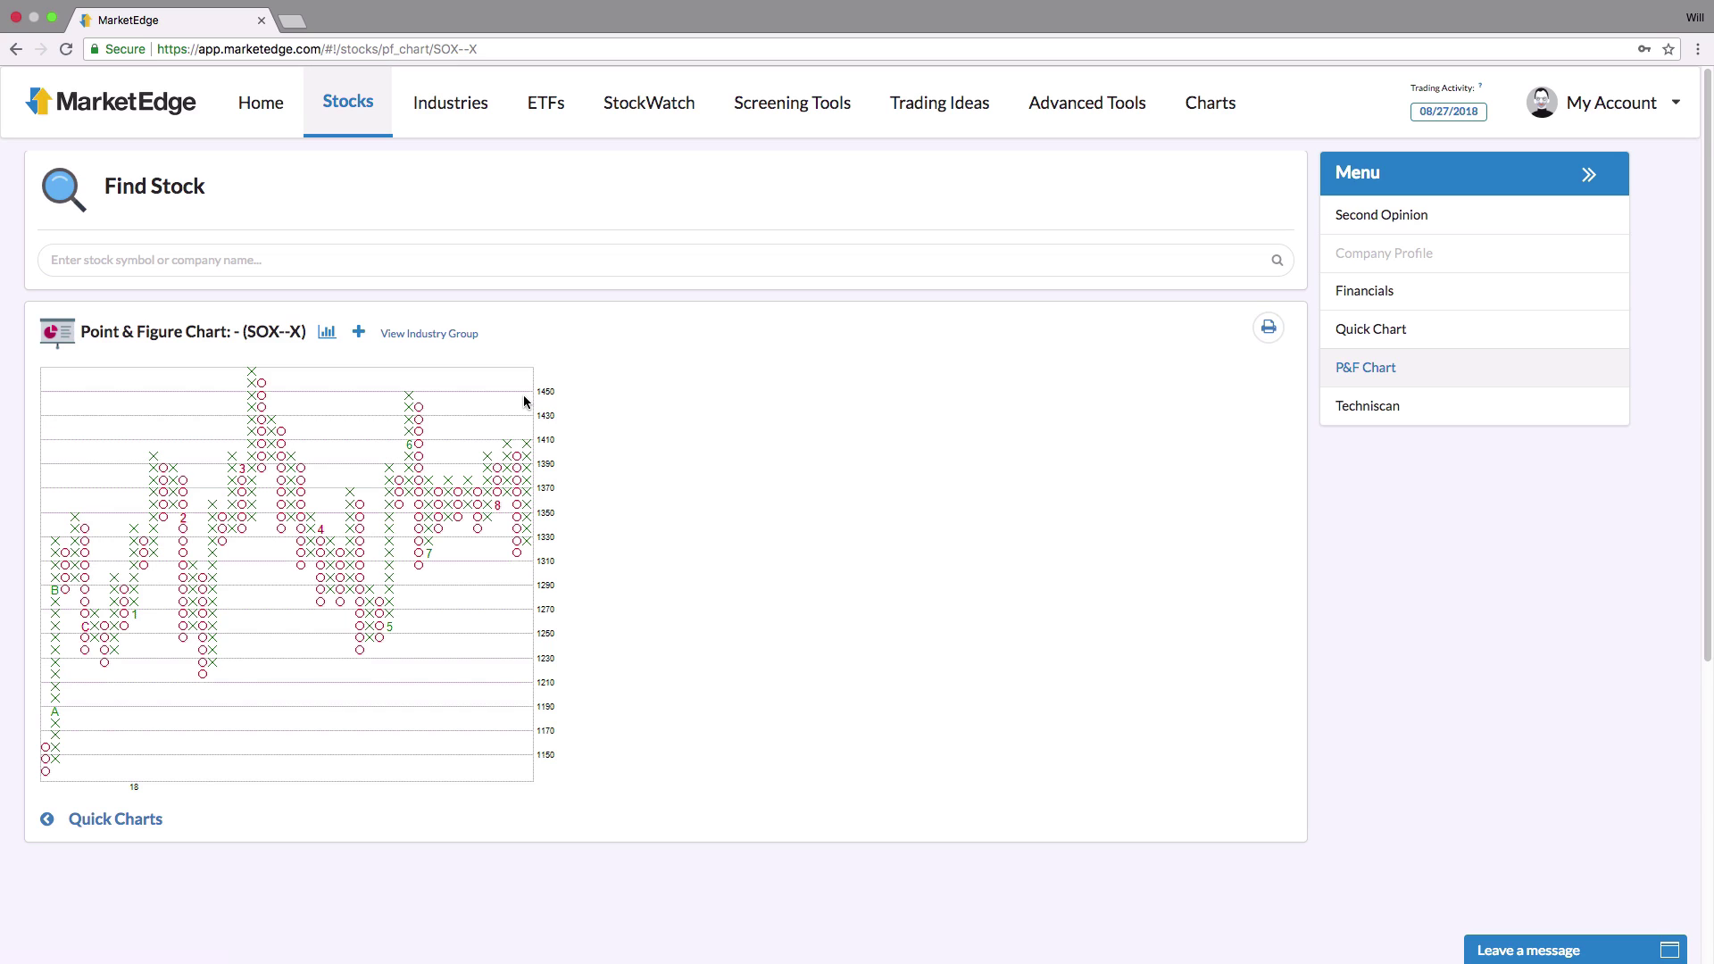
# Step: List industry groups sorted by Condition, filter for 'semi', and open Semiconductors & Related
pyautogui.click(451, 105)
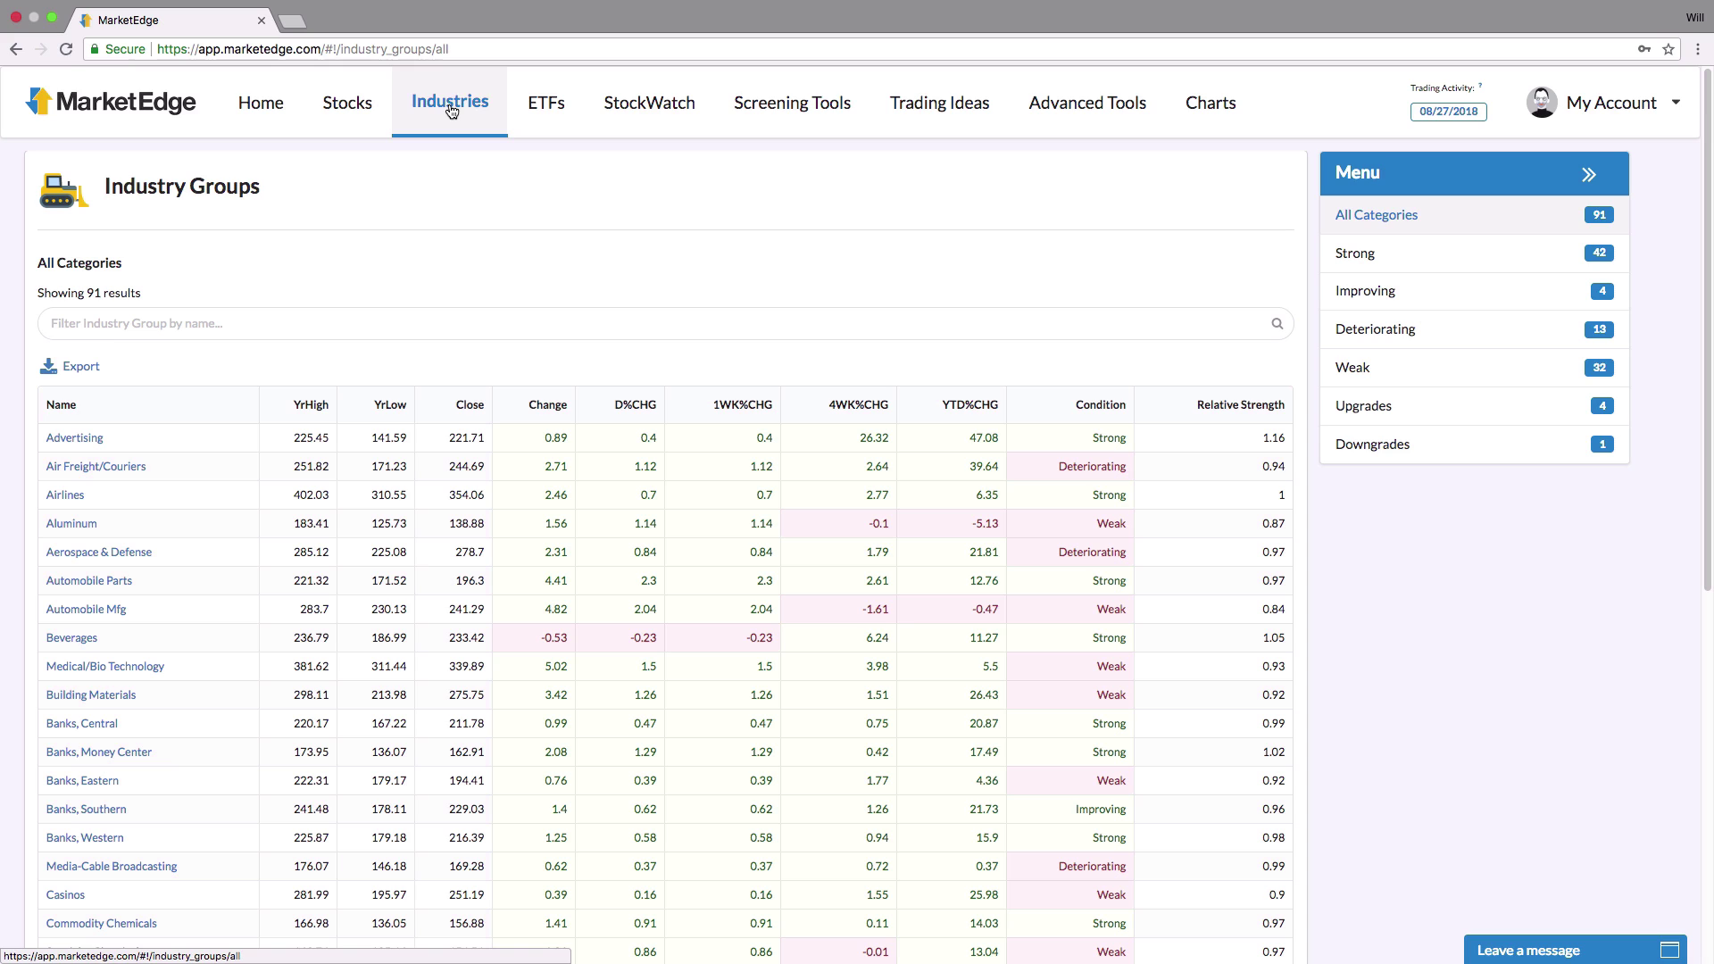
pyautogui.click(1099, 407)
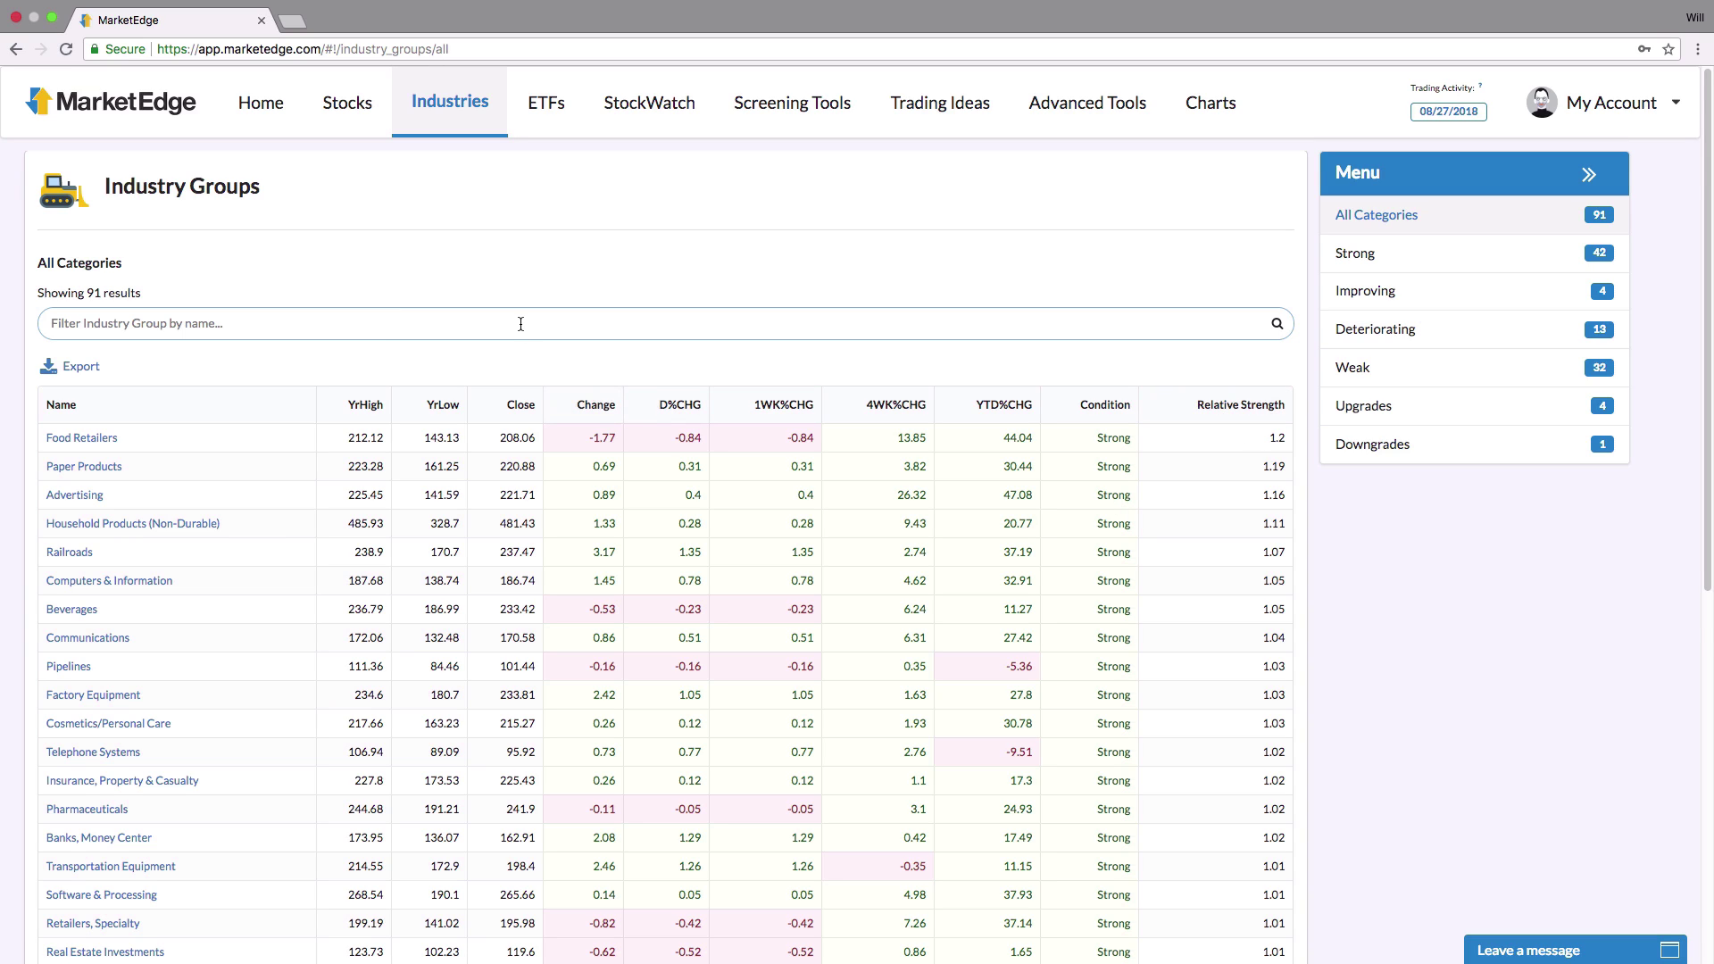
pyautogui.write('rail')
pyautogui.press('BackSpace')
pyautogui.press('BackSpace')
pyautogui.press('BackSpace')
pyautogui.press('BackSpace')
pyautogui.write('semi')
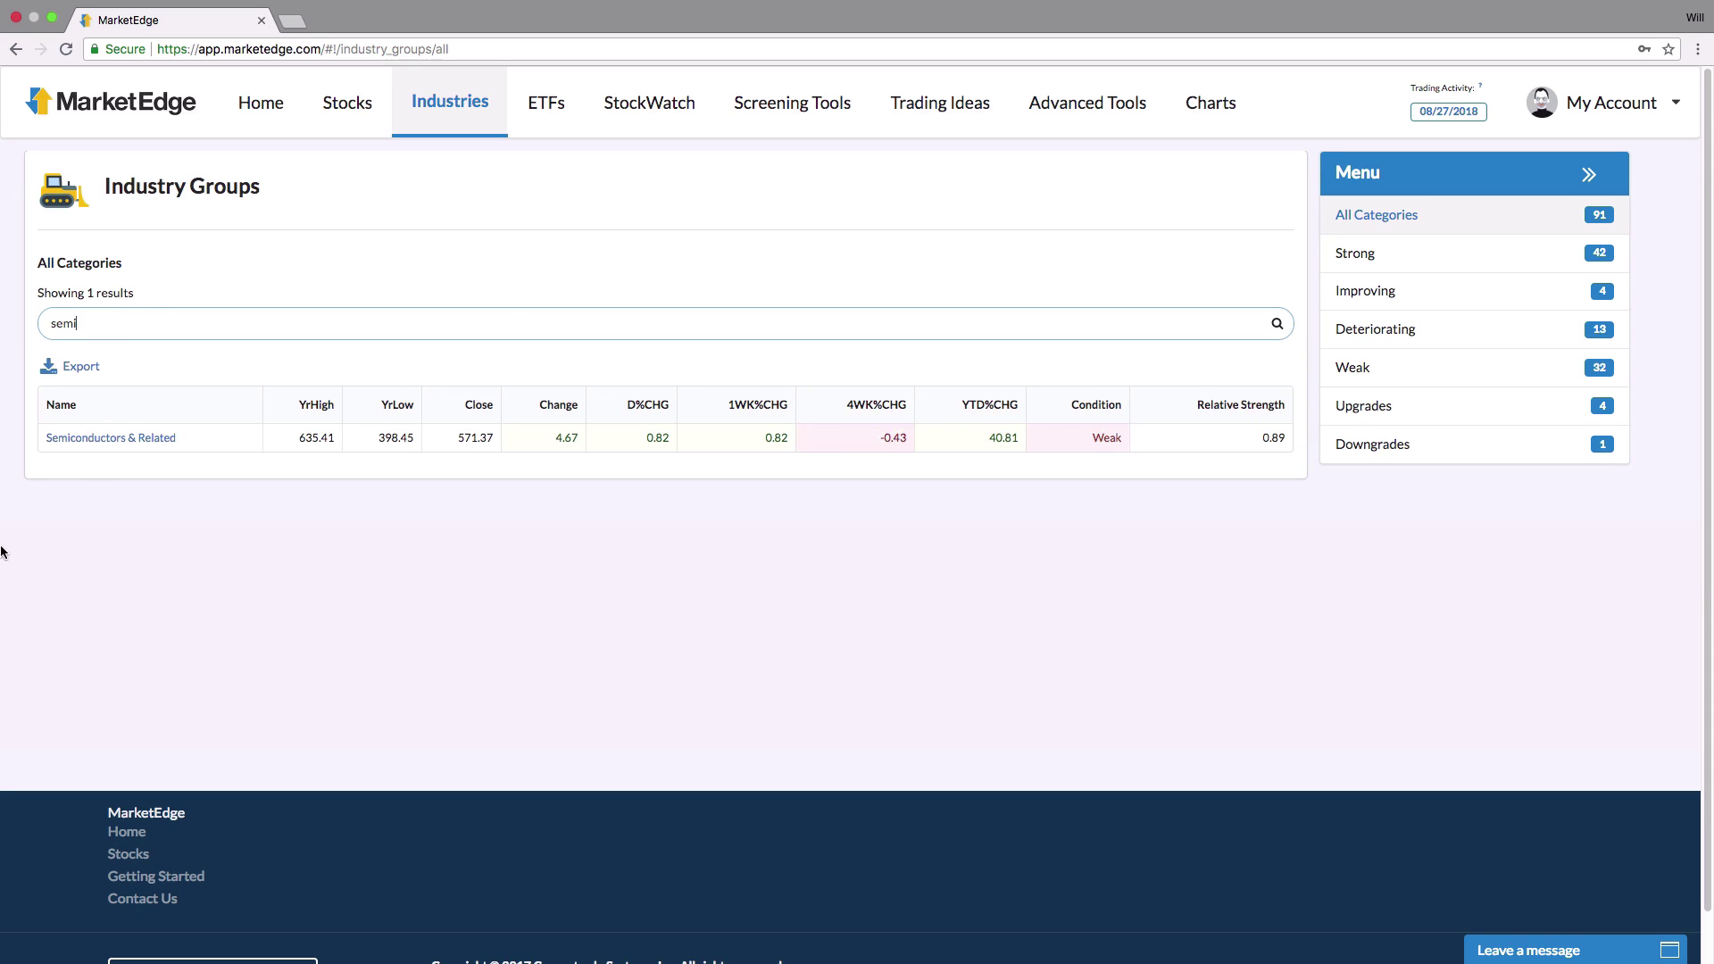
pyautogui.click(146, 439)
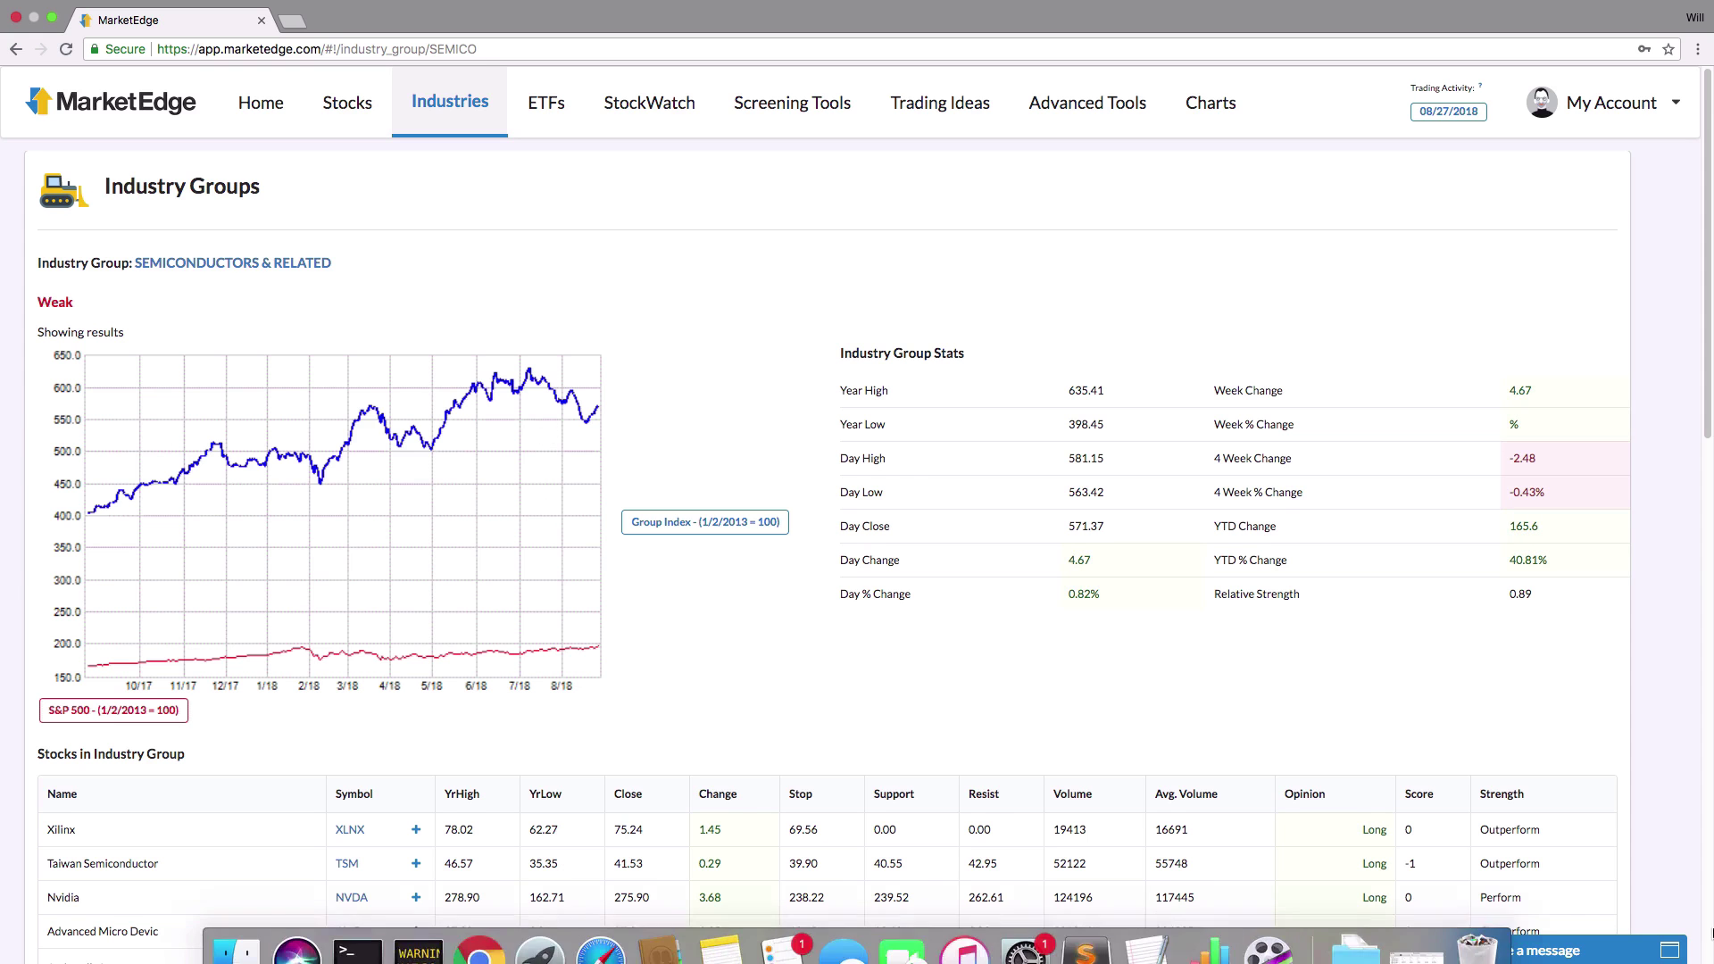
# Step: Scroll down to Stocks in Industry Group and preview the ON and MU price charts
pyautogui.scroll(-1, 1709, 428)
pyautogui.moveTo(1709, 428); pyautogui.dragTo(1709, 641)
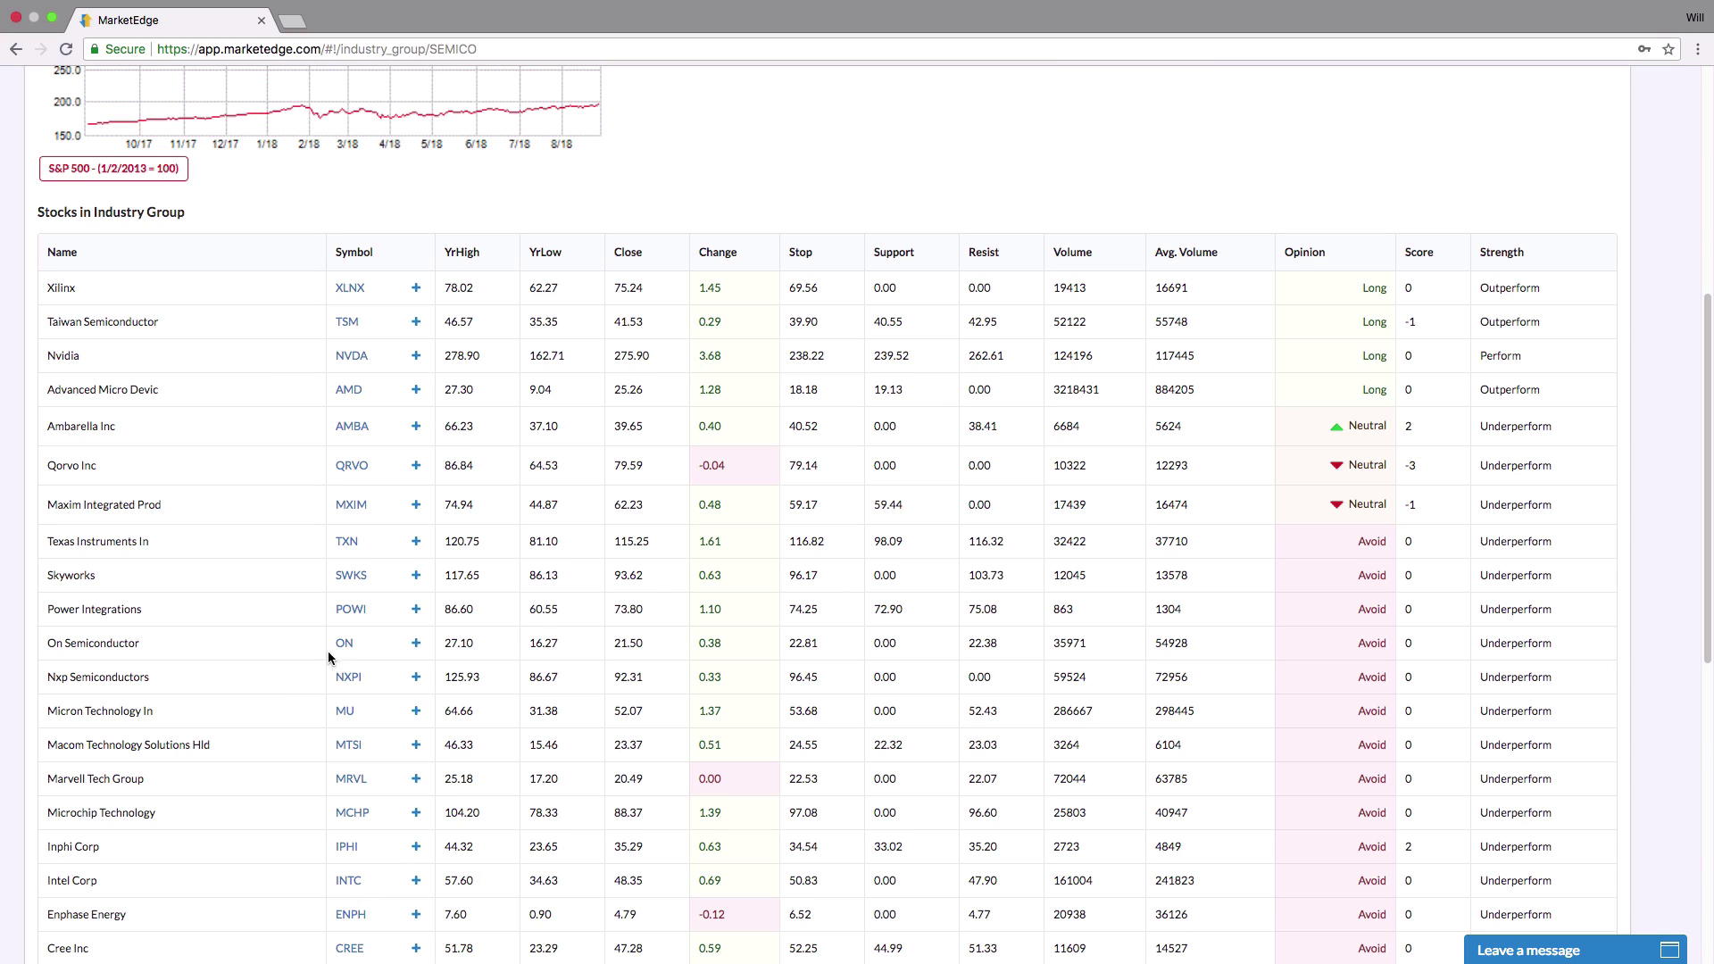
pyautogui.moveTo(348, 644)
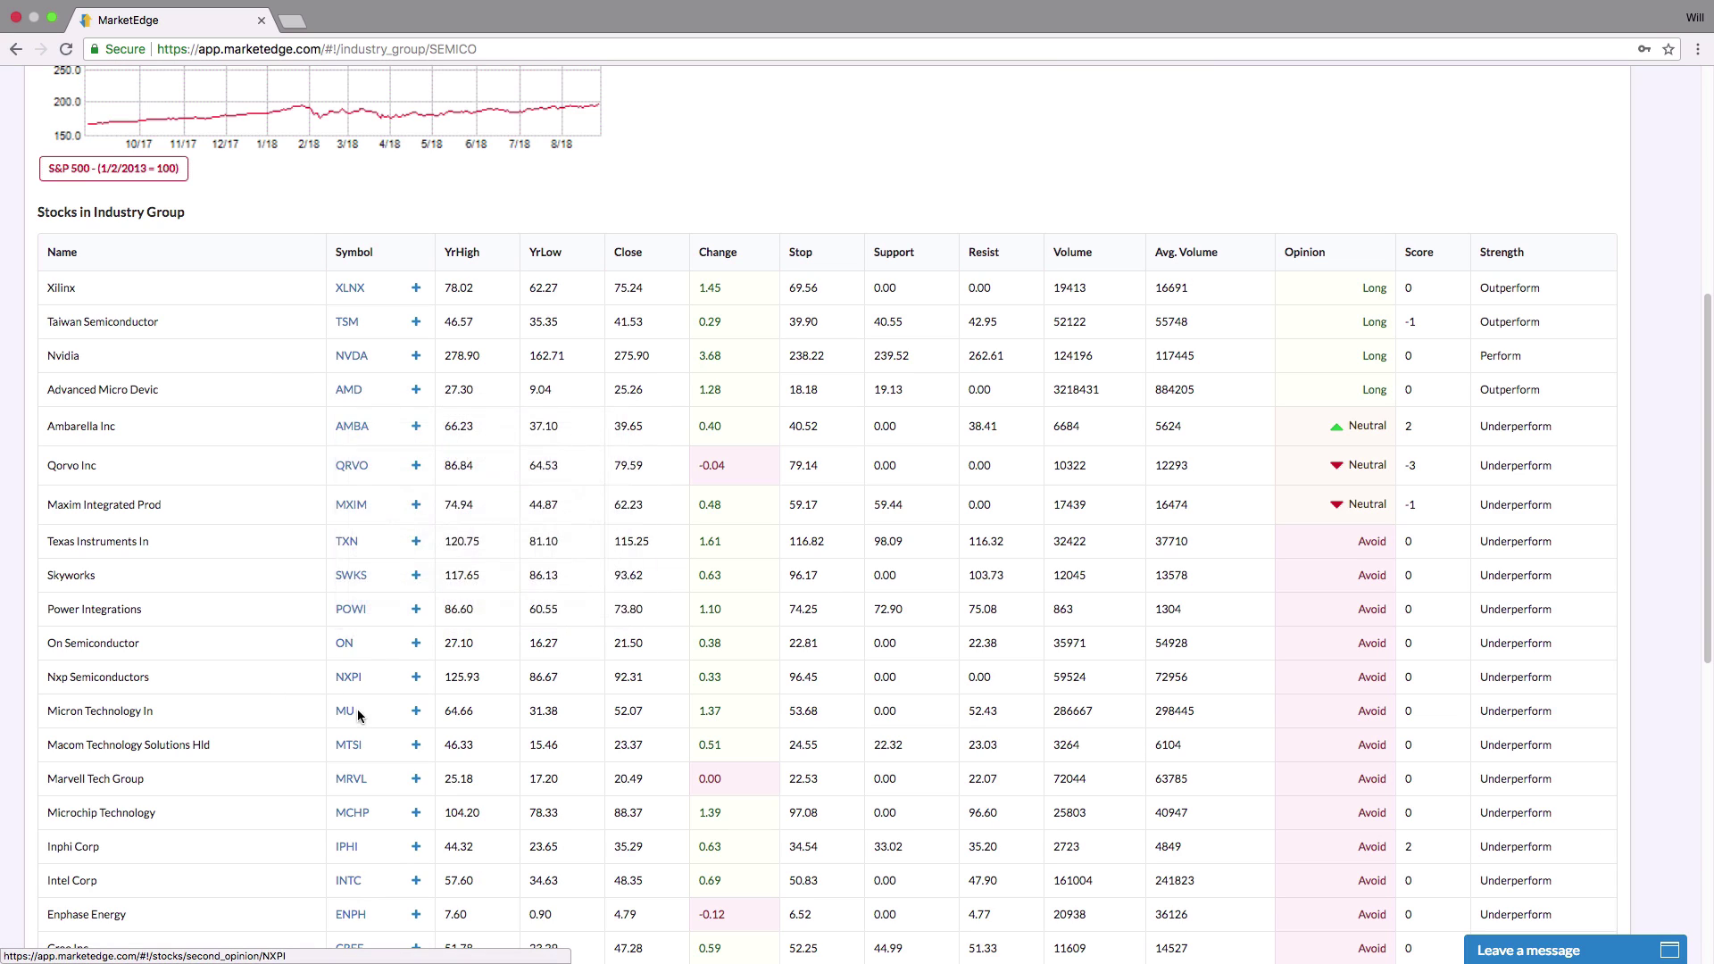
pyautogui.moveTo(352, 713)
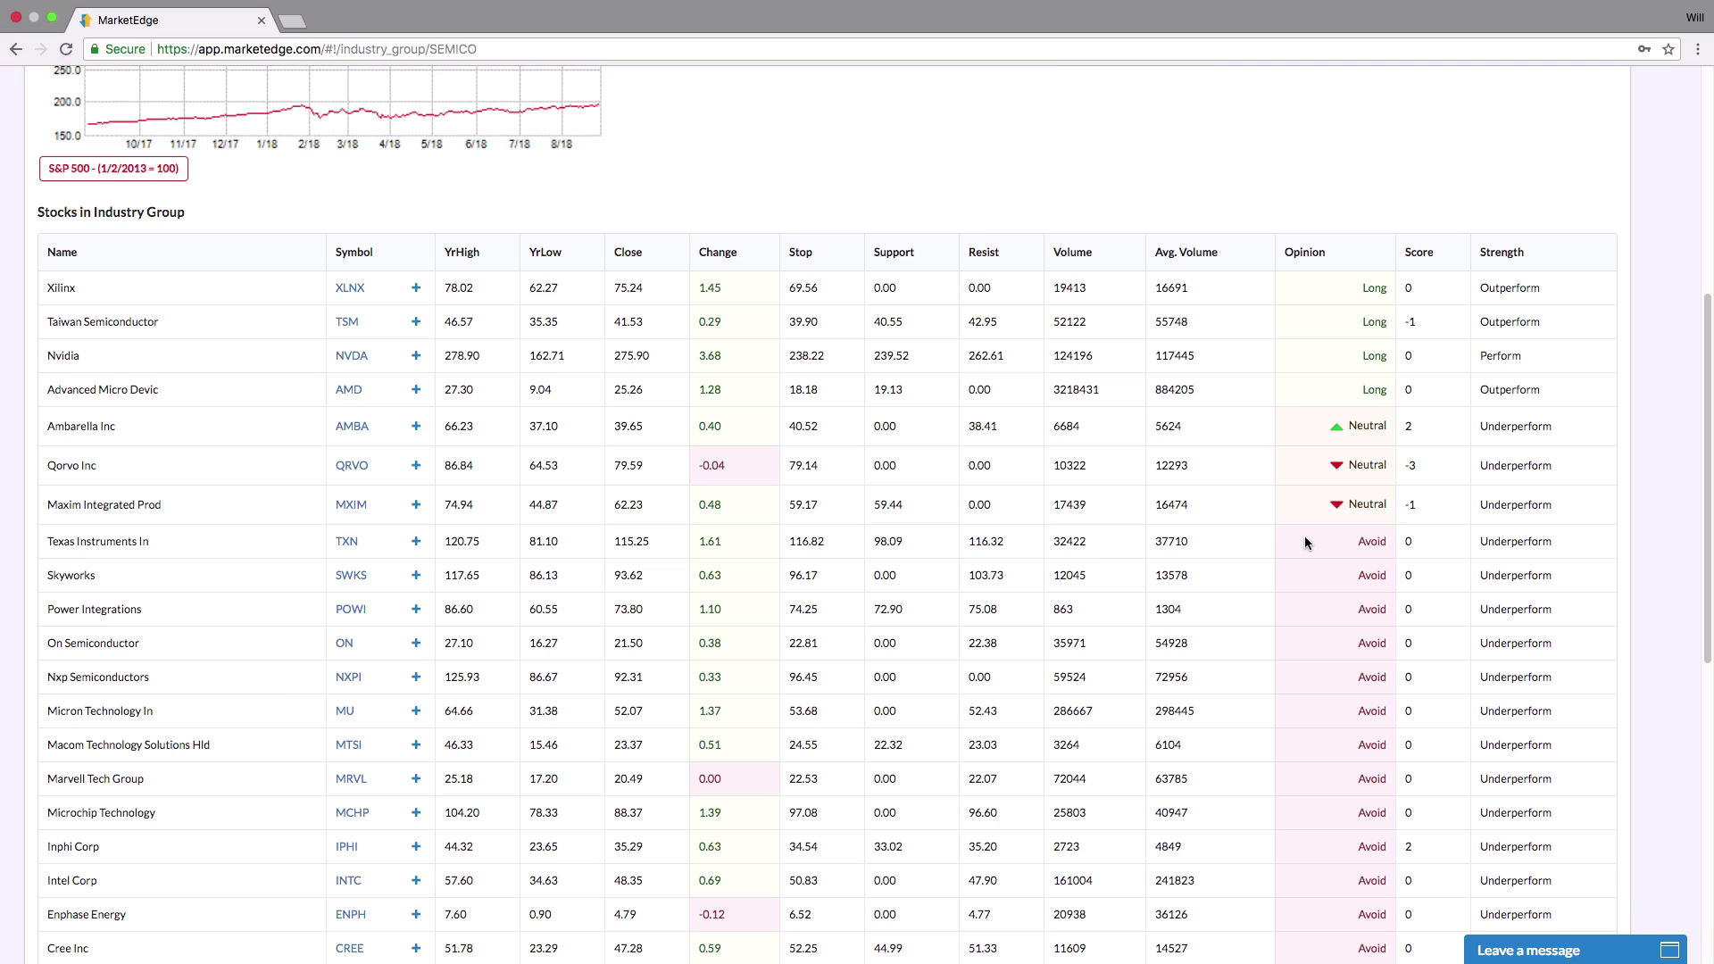
pyautogui.moveTo(348, 717)
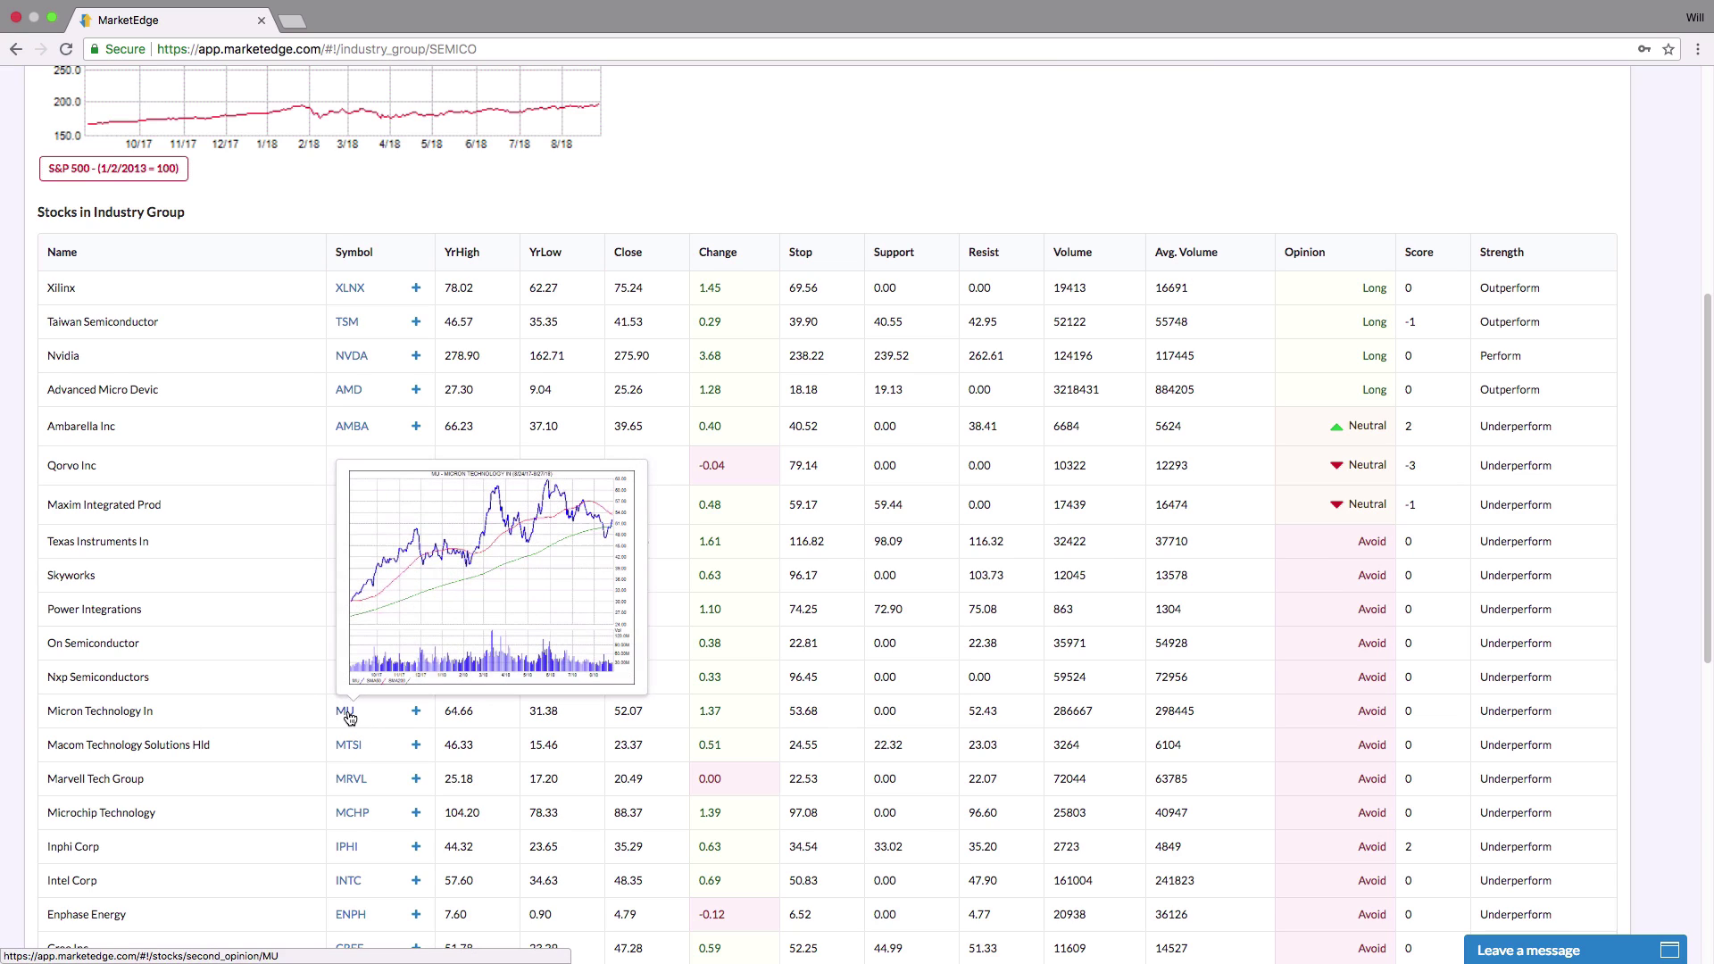